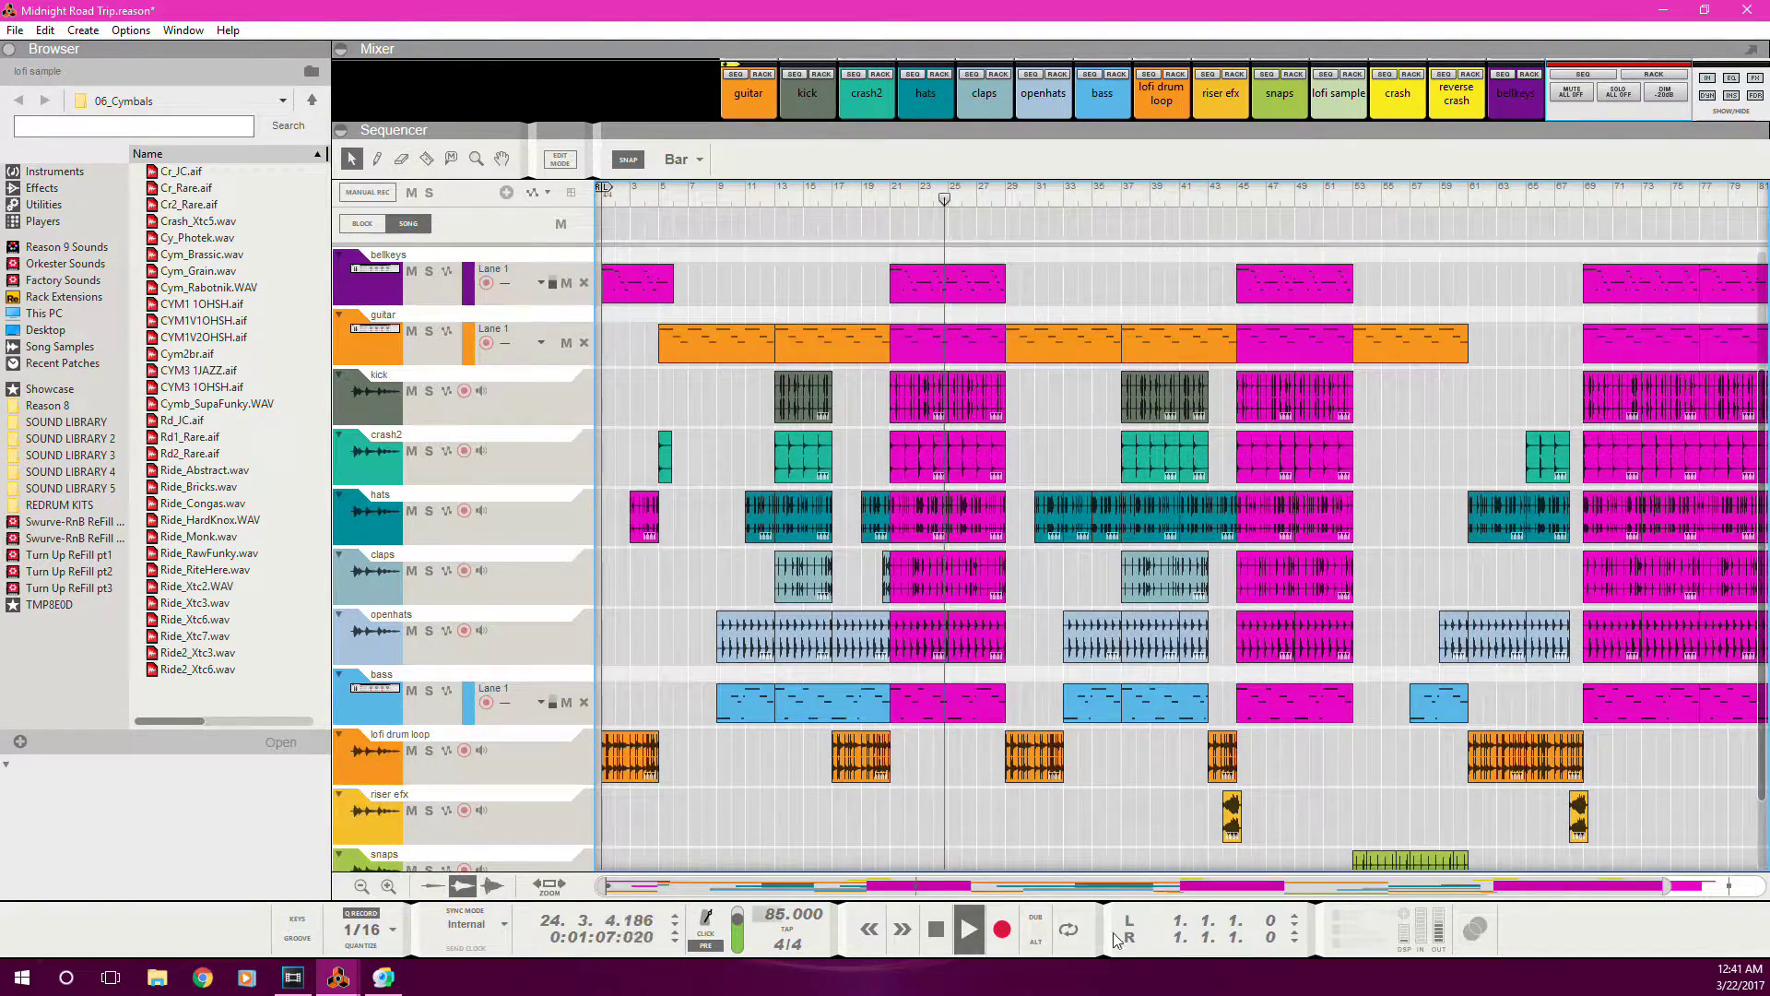
# - Stop the song's playback and survey the track arrangement from bar 1 to about bar 67
pyautogui.moveTo(1667, 886); pyautogui.dragTo(1262, 891)
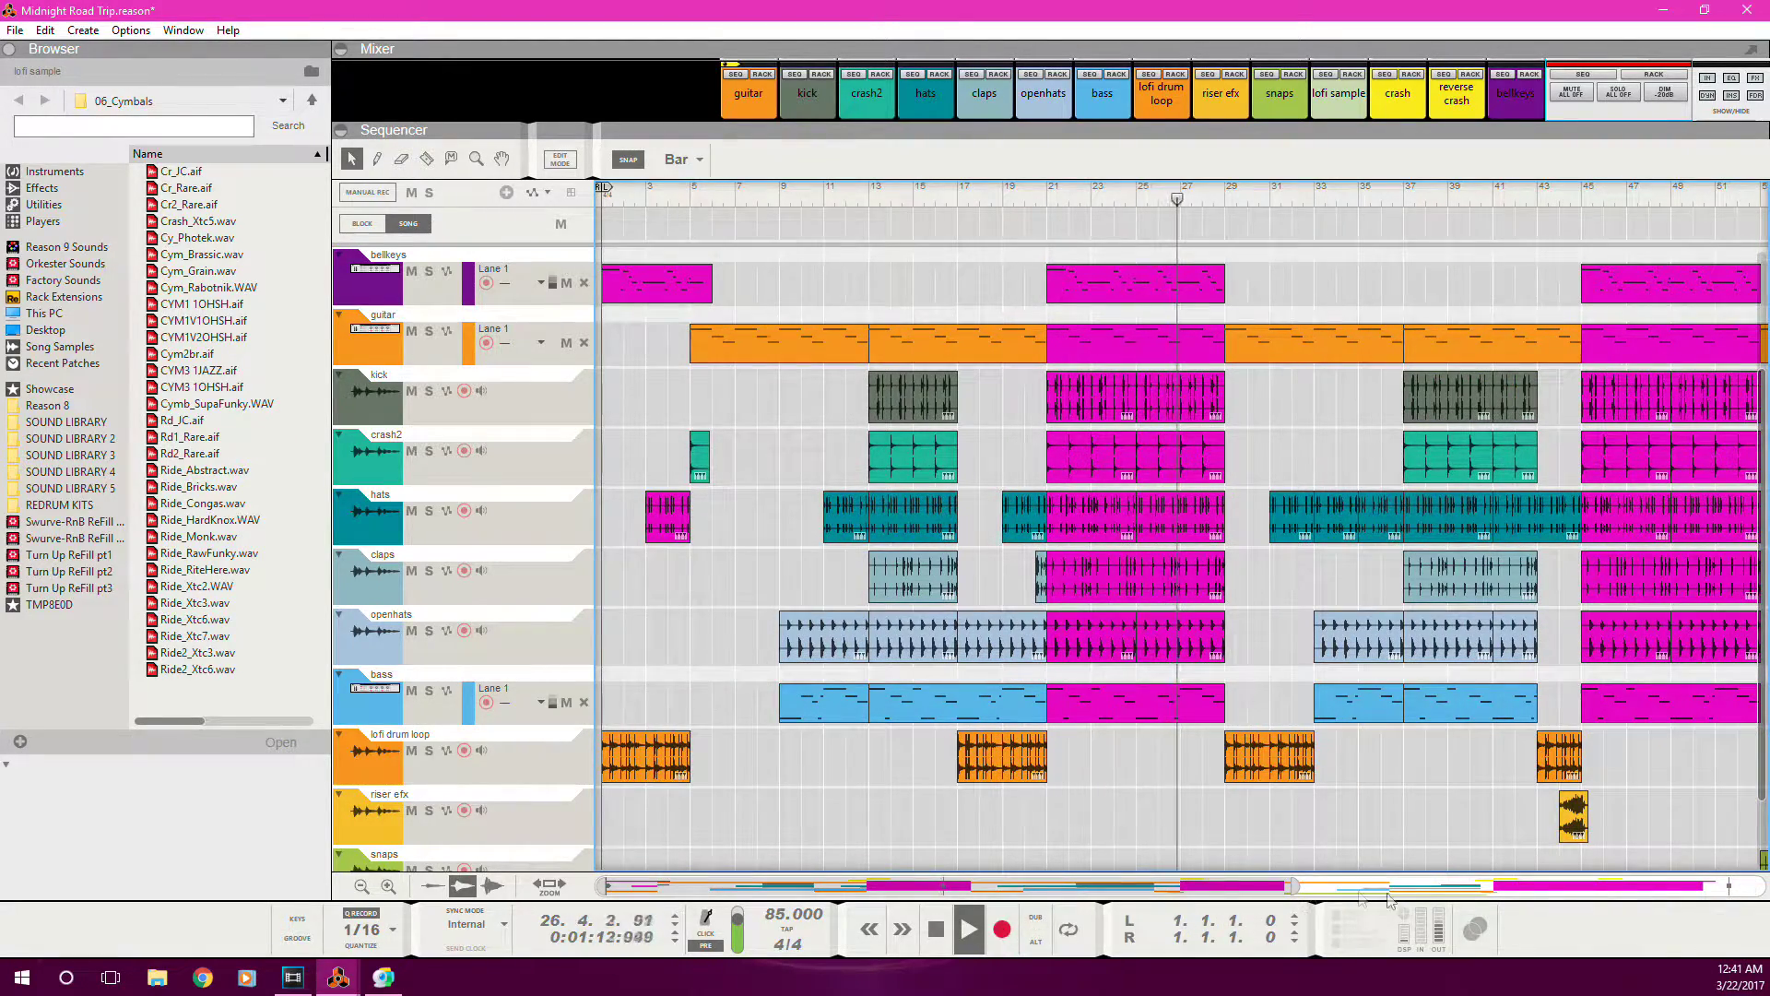
pyautogui.moveTo(1273, 890); pyautogui.dragTo(1427, 889)
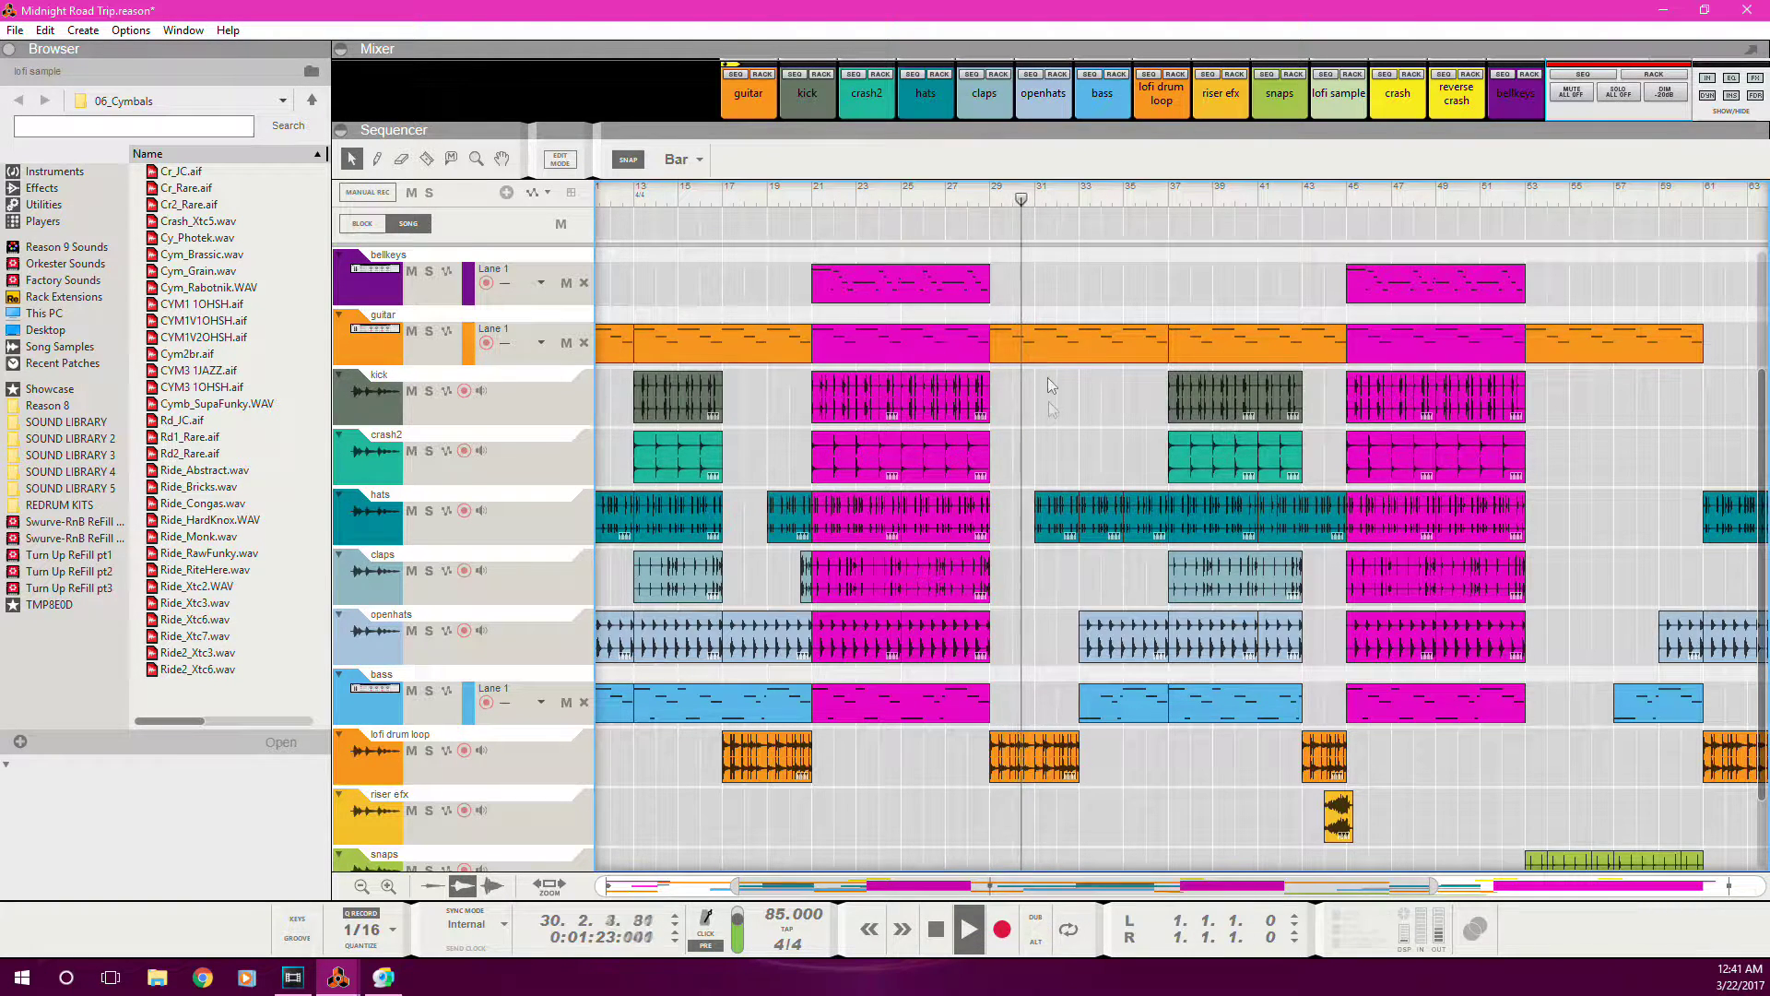
pyautogui.click(936, 932)
pyautogui.moveTo(1056, 887); pyautogui.dragTo(923, 891)
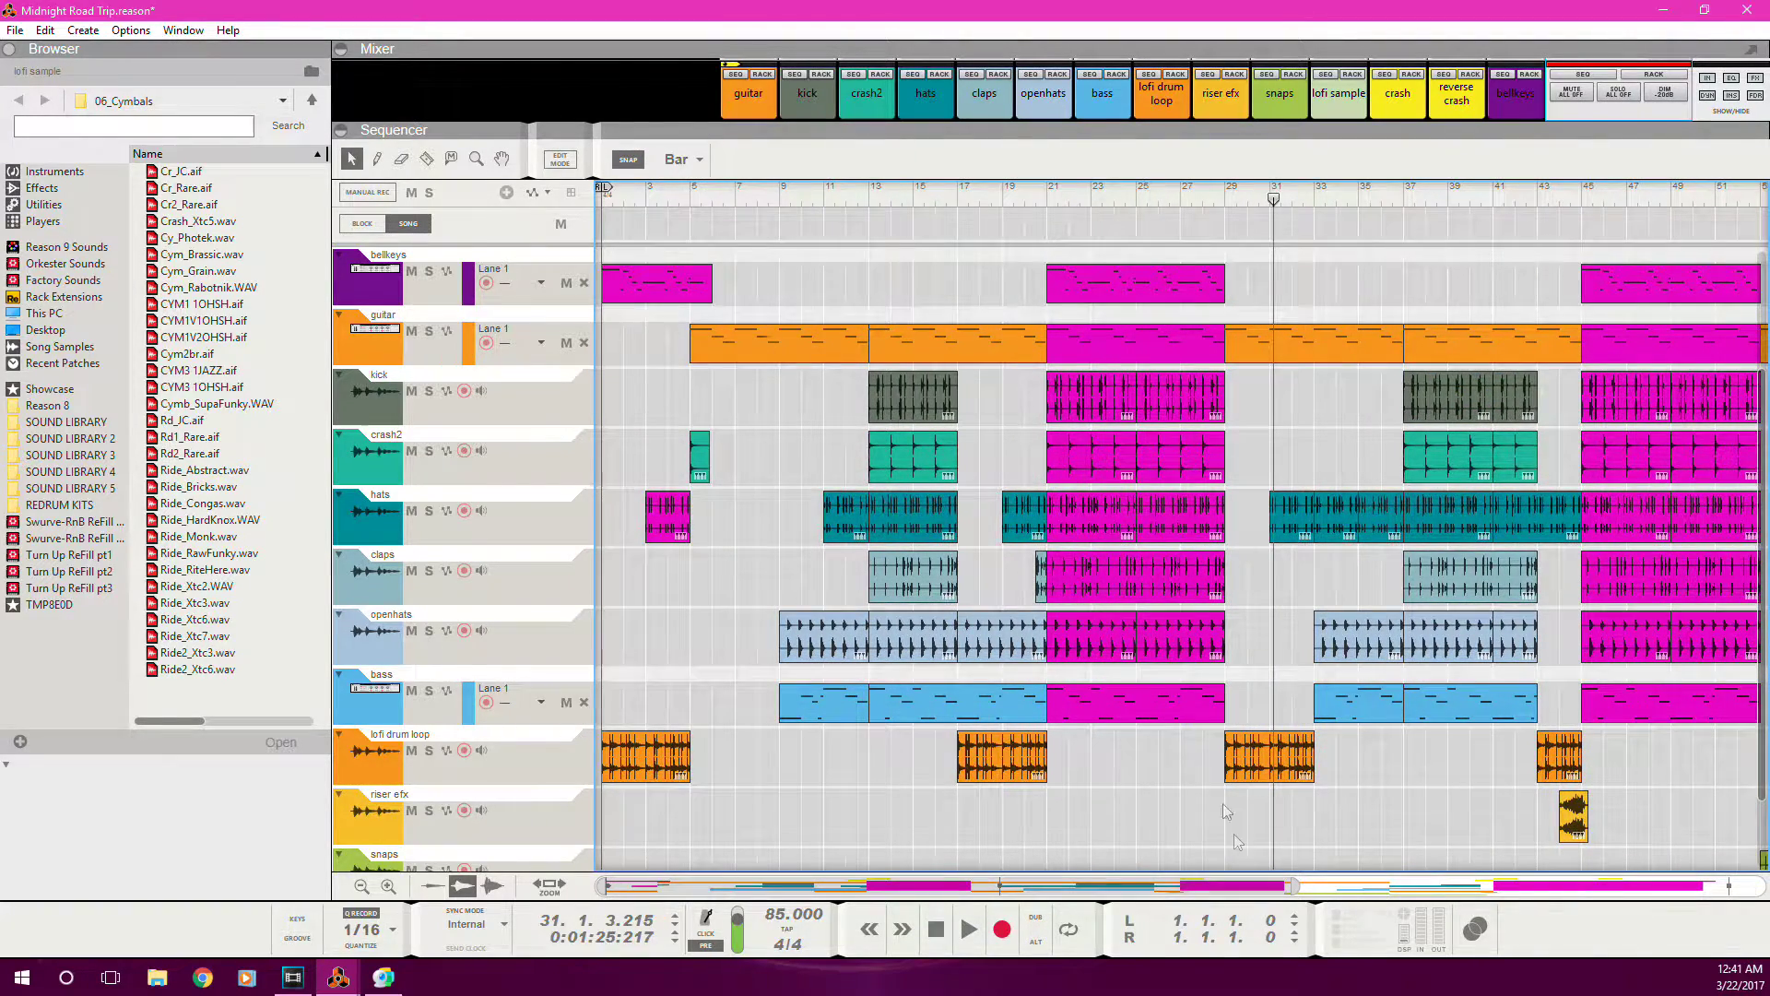
pyautogui.moveTo(1298, 884); pyautogui.dragTo(1438, 881)
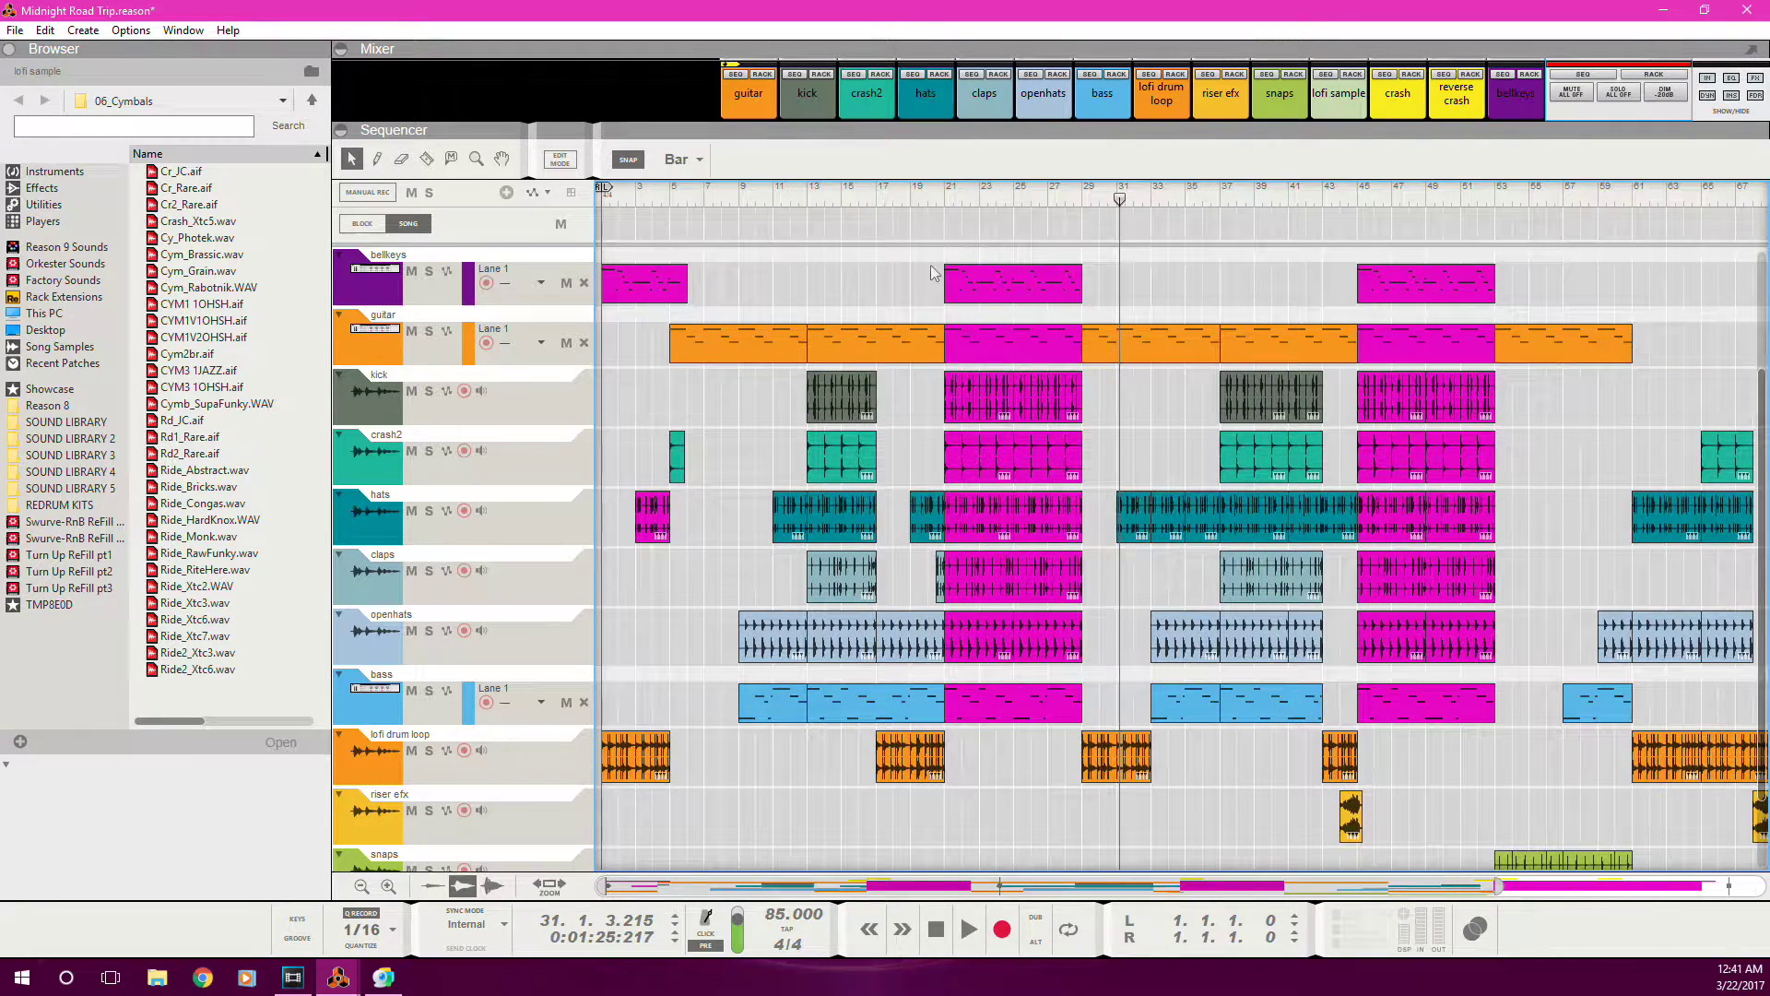
# - Solo the bellkeys track, play it from bar 21, and inspect its Scales & Chords player in the rack
pyautogui.click(344, 289)
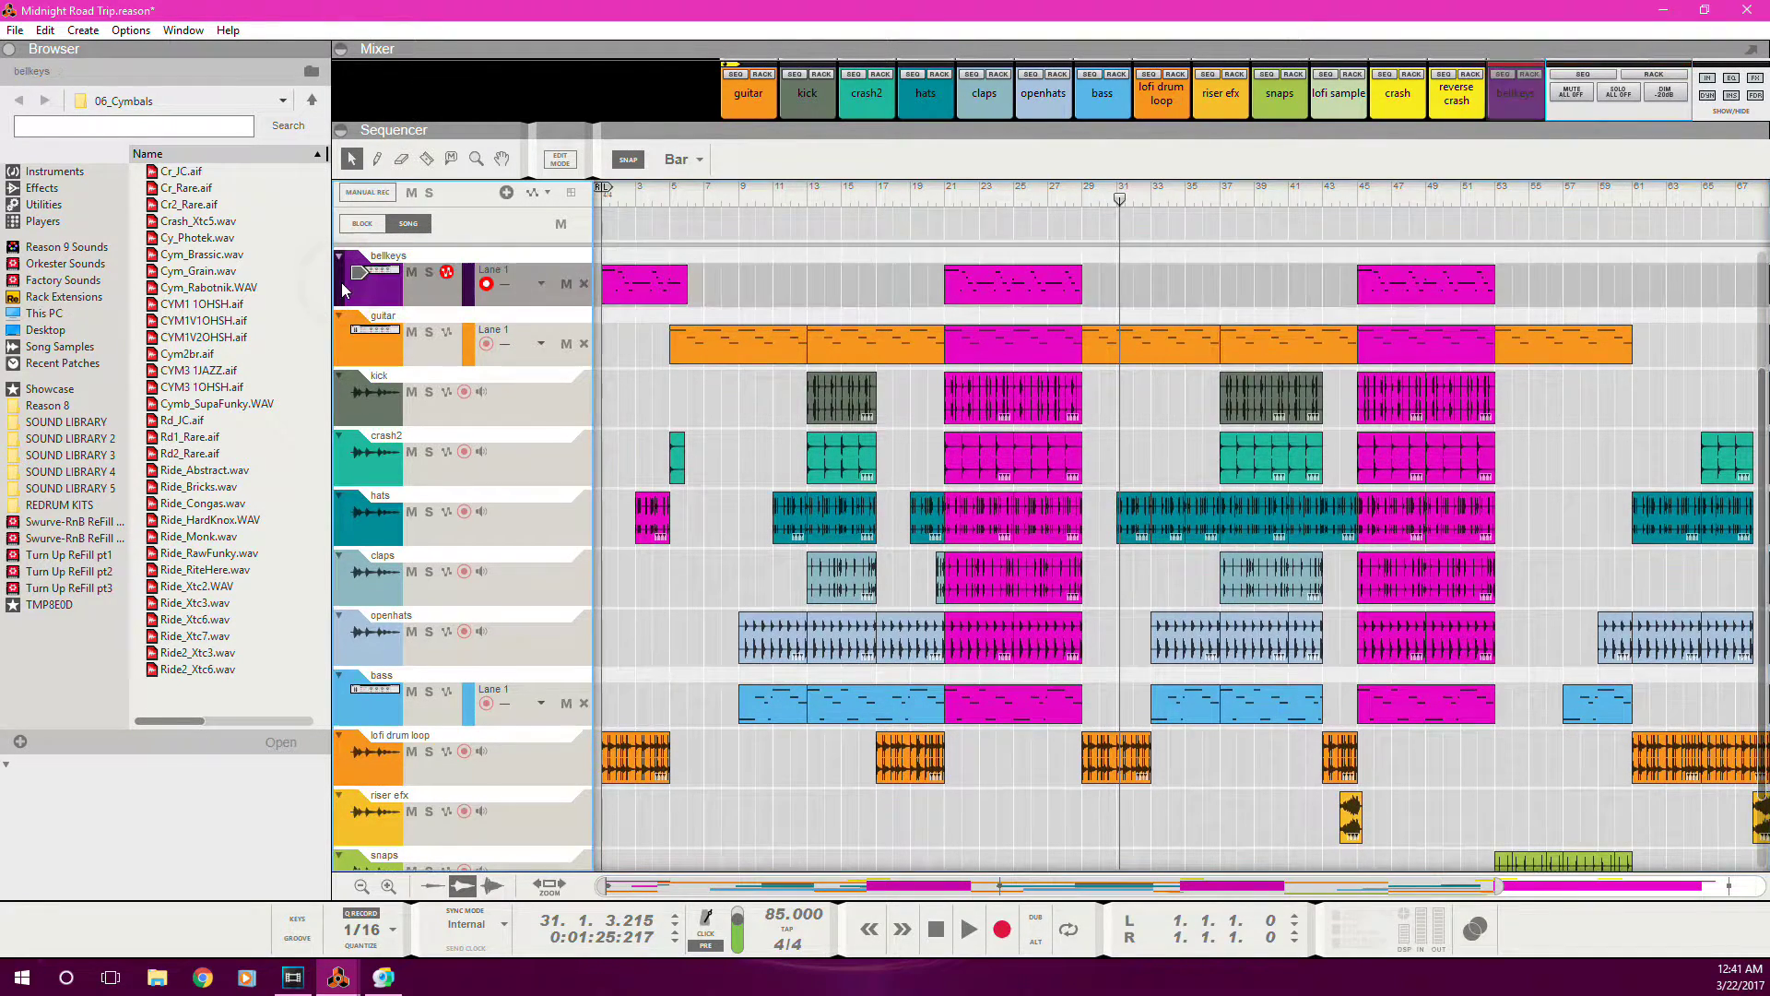
pyautogui.click(947, 199)
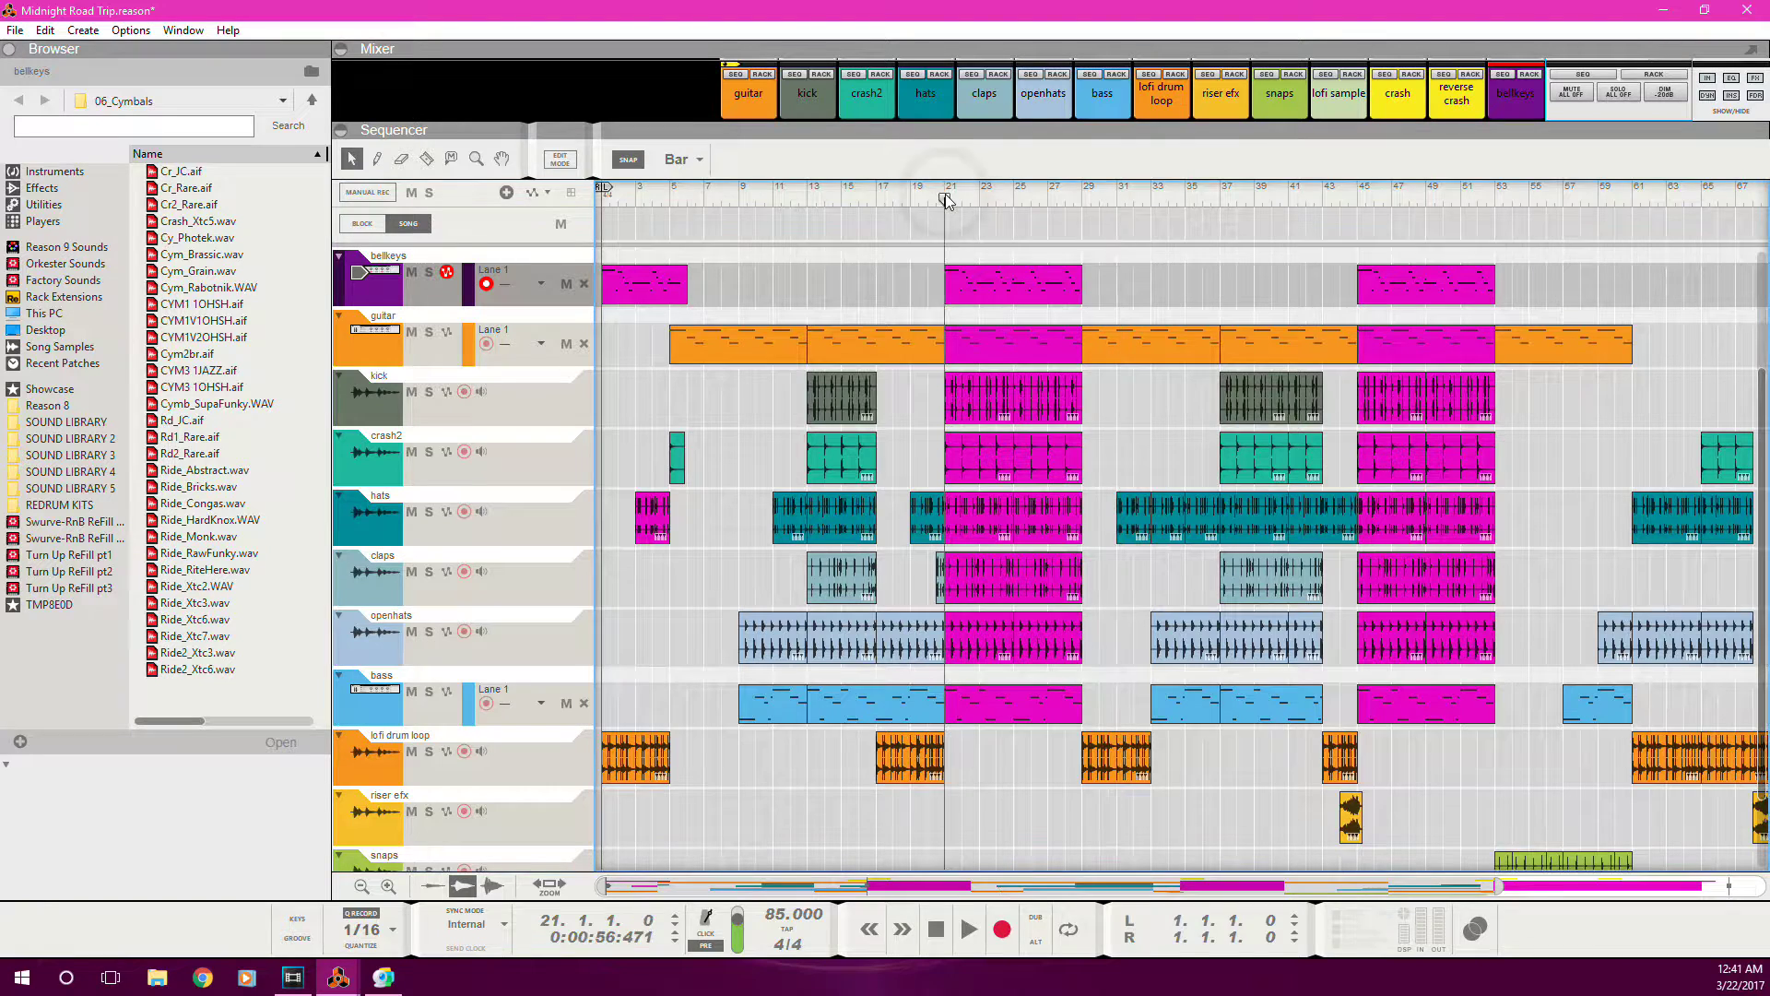
pyautogui.click(429, 274)
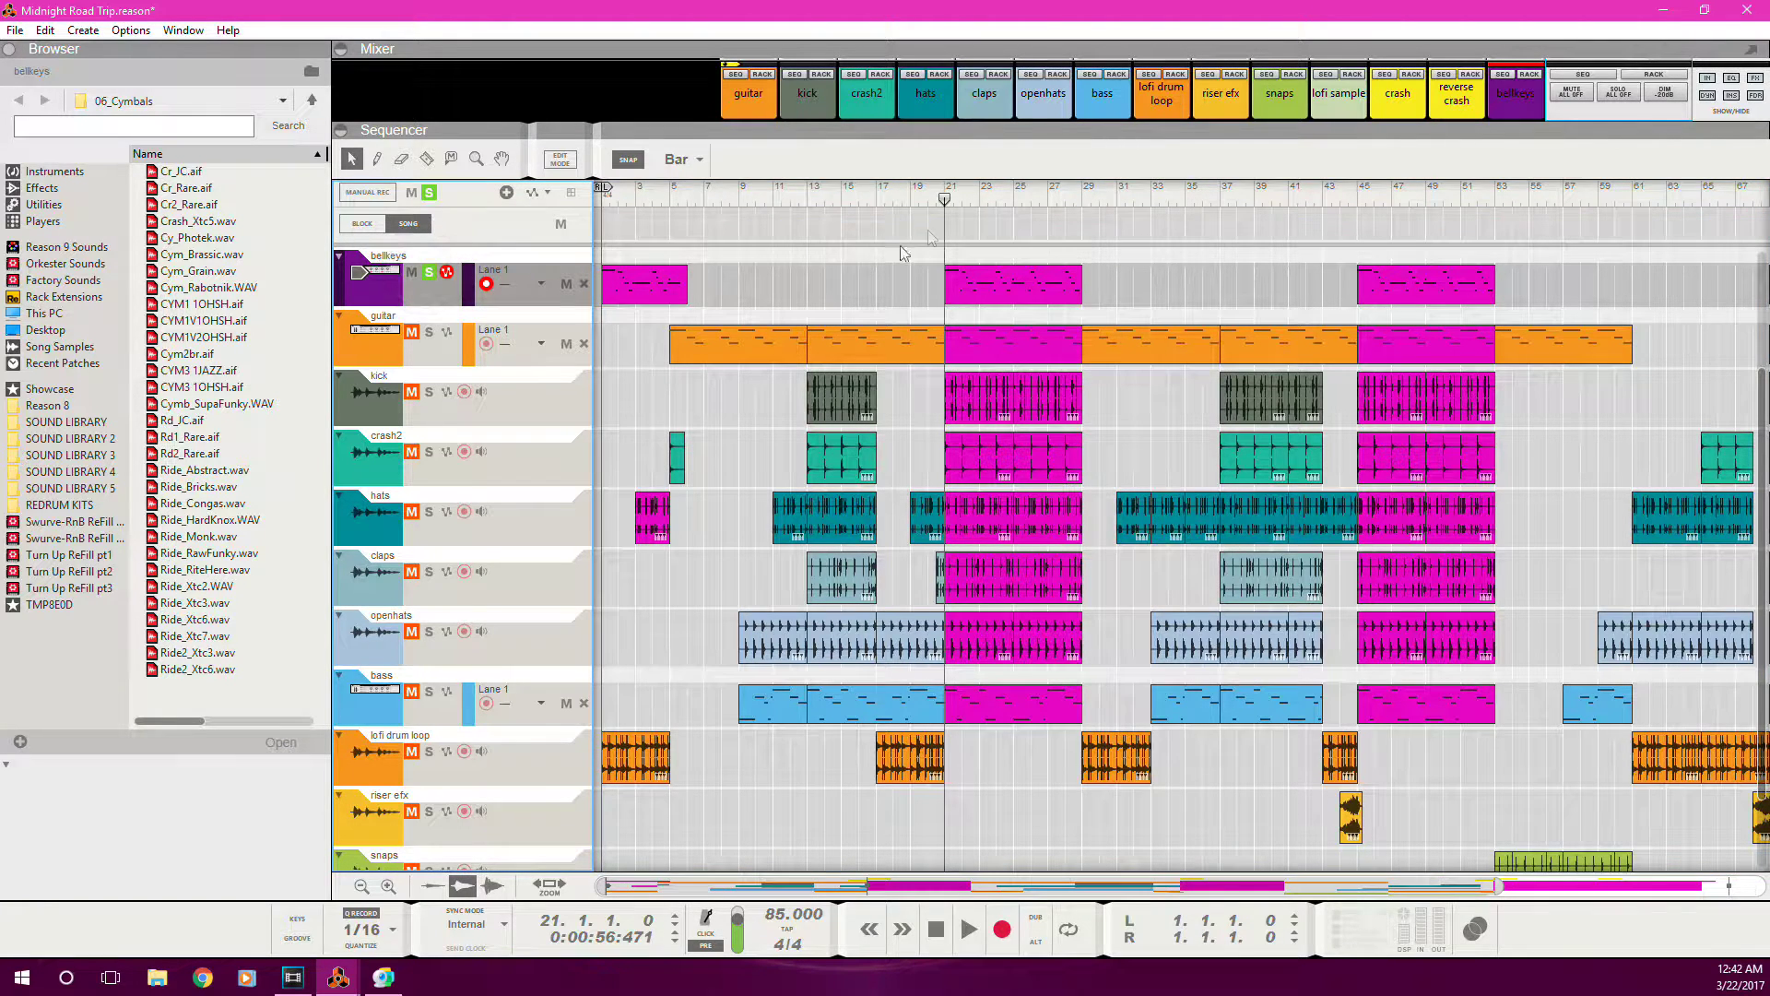
pyautogui.click(942, 200)
pyautogui.click(350, 302)
pyautogui.press('space')
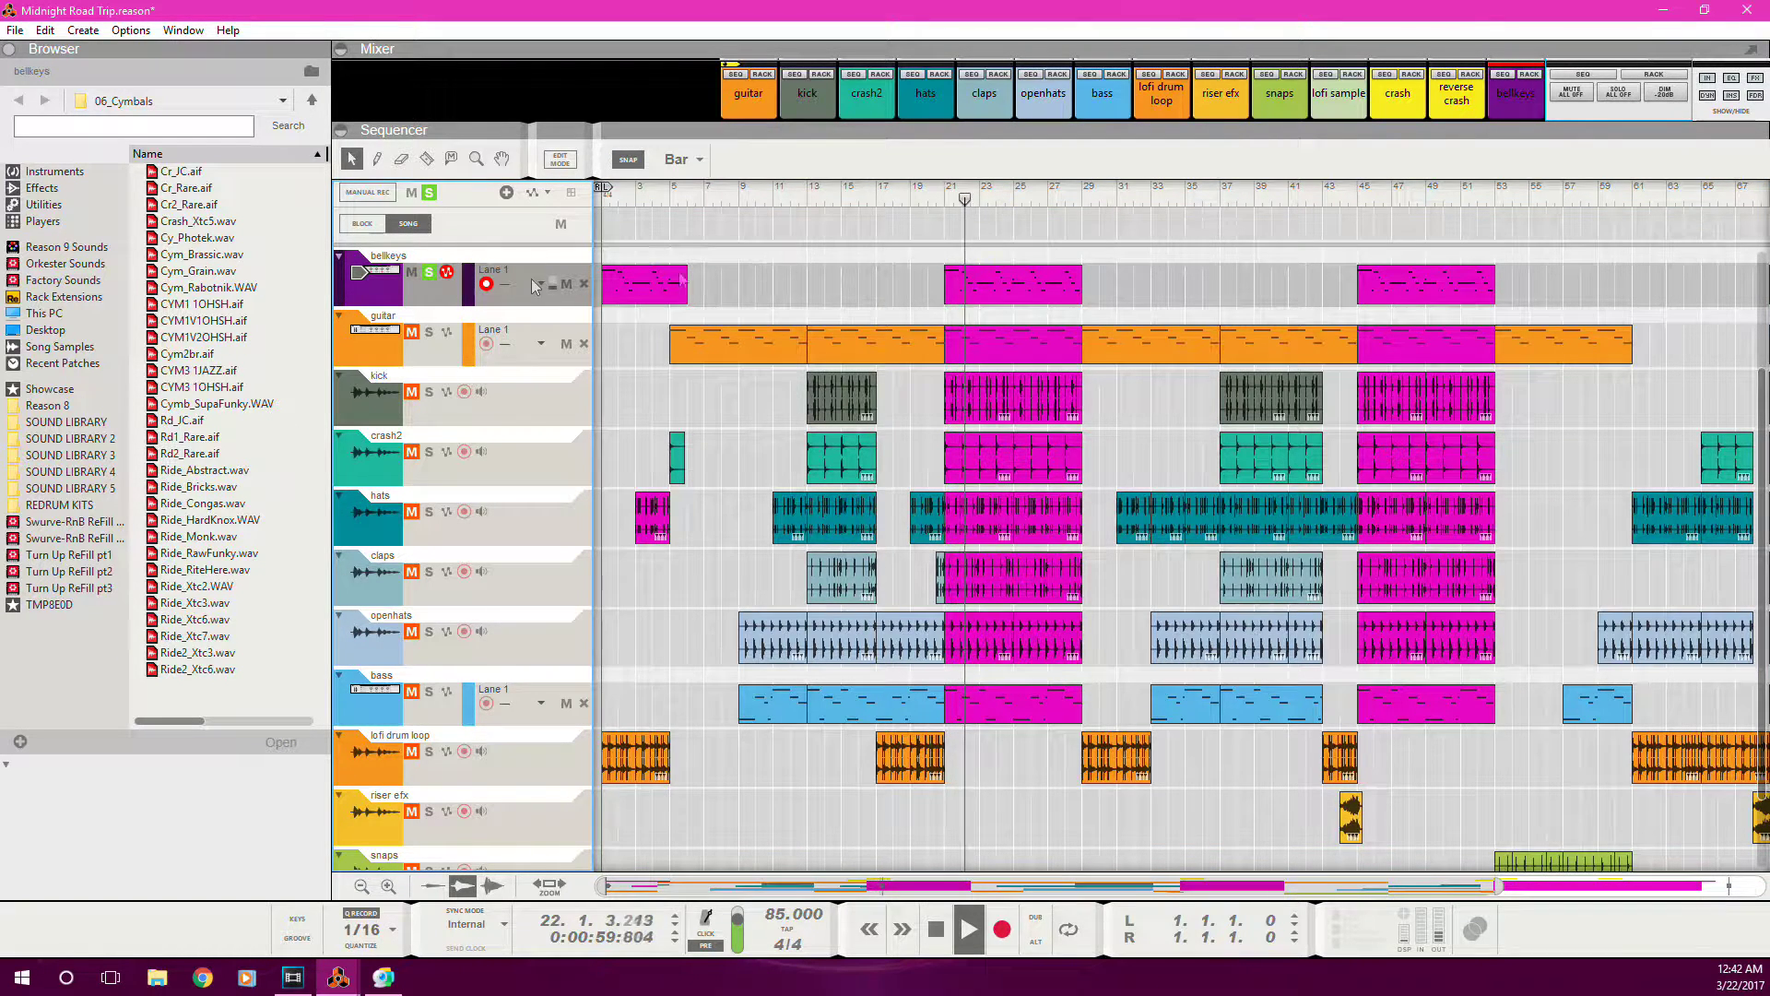
pyautogui.click(339, 292)
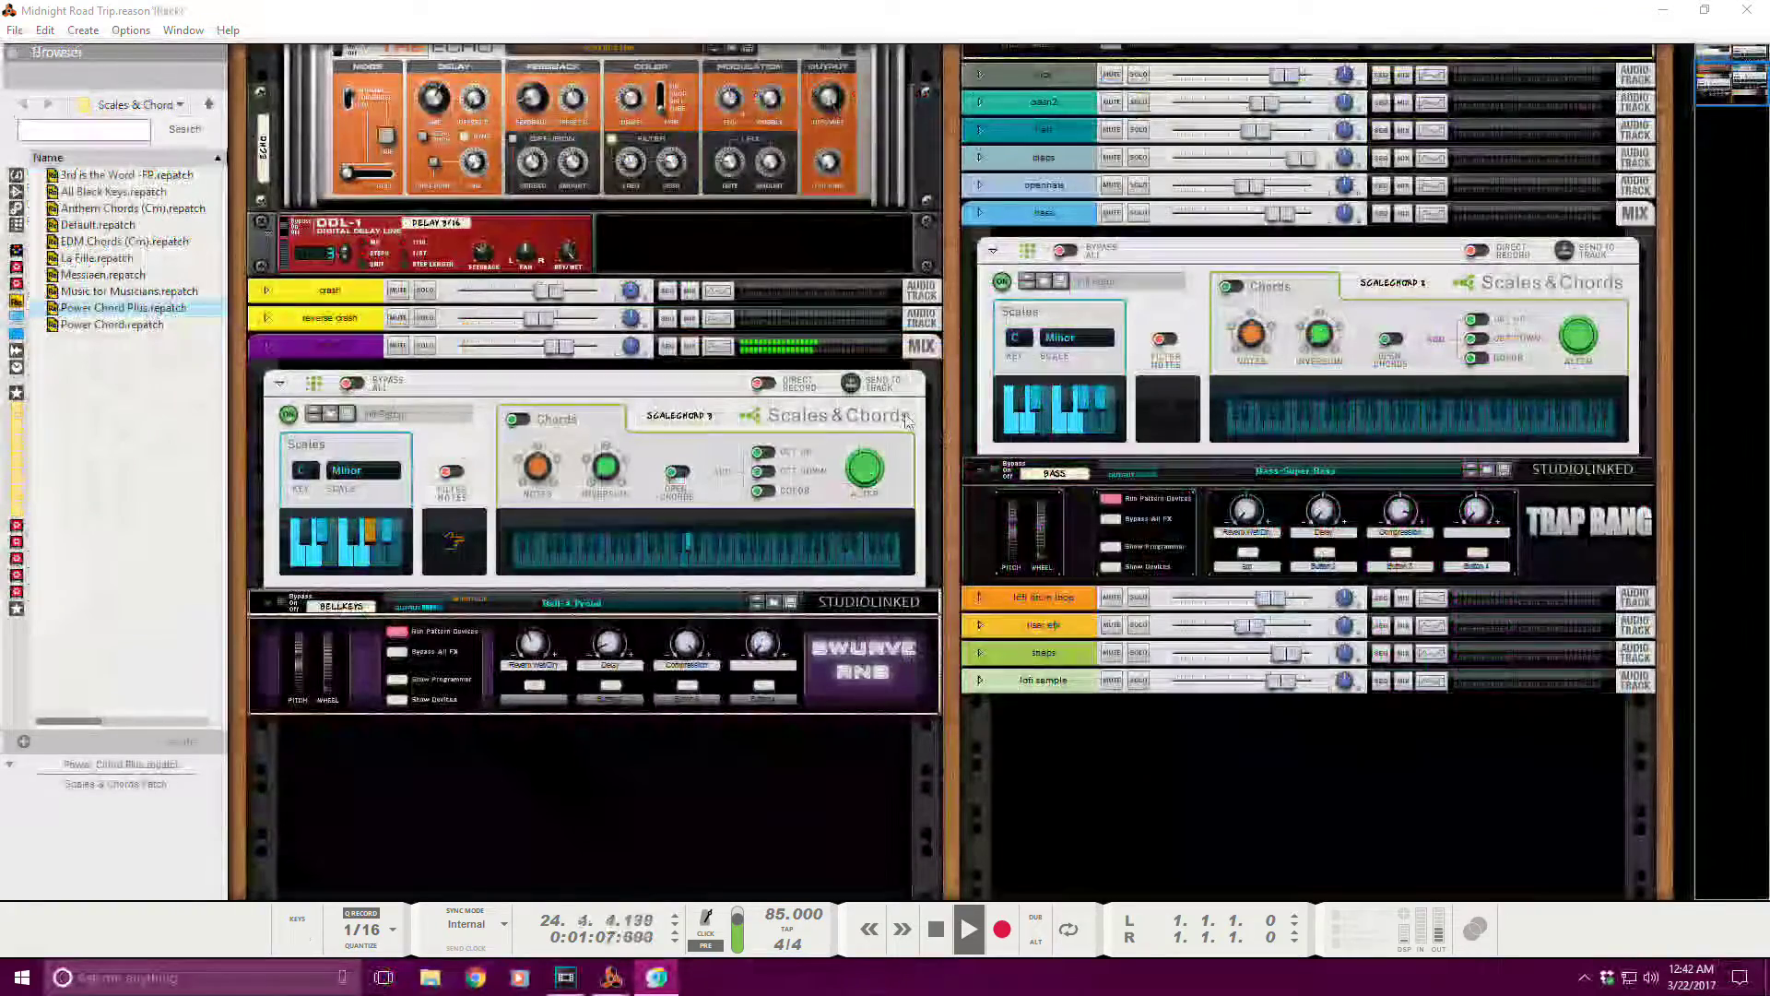
pyautogui.click(462, 387)
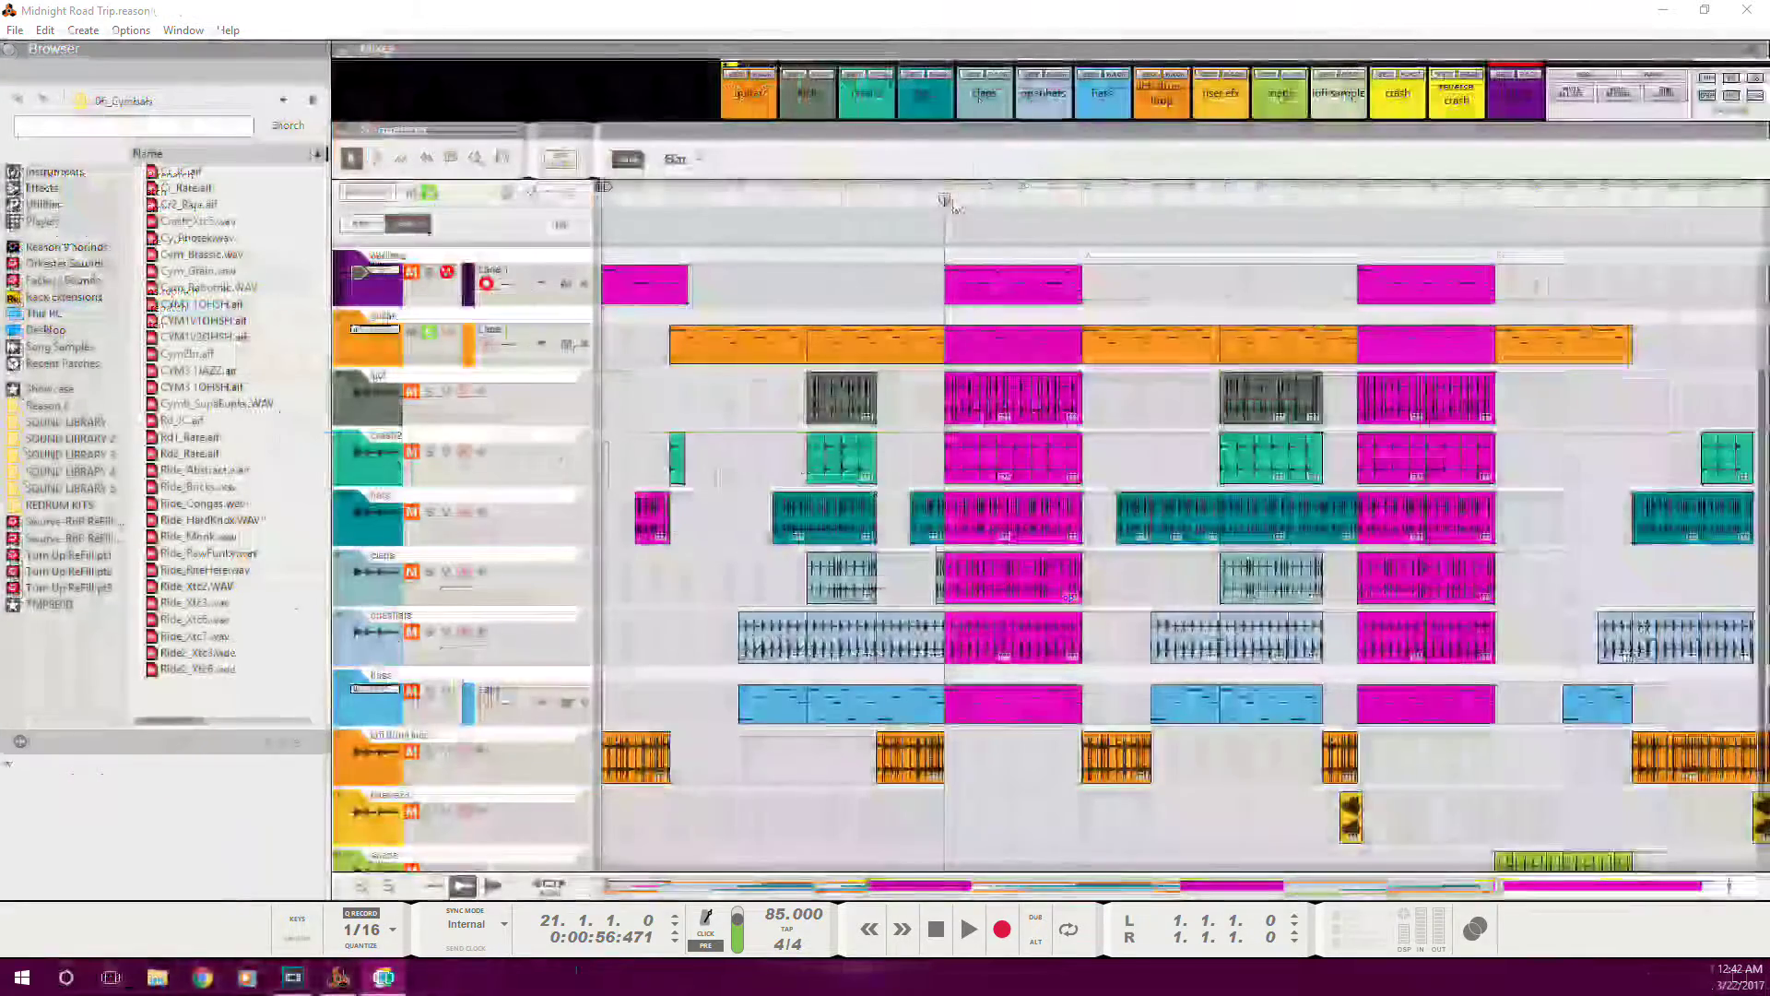
# - Play the soloed guitar track from bar 21 and inspect its A Clean Guitar instrument in the rack
pyautogui.click(937, 400)
pyautogui.press('space')
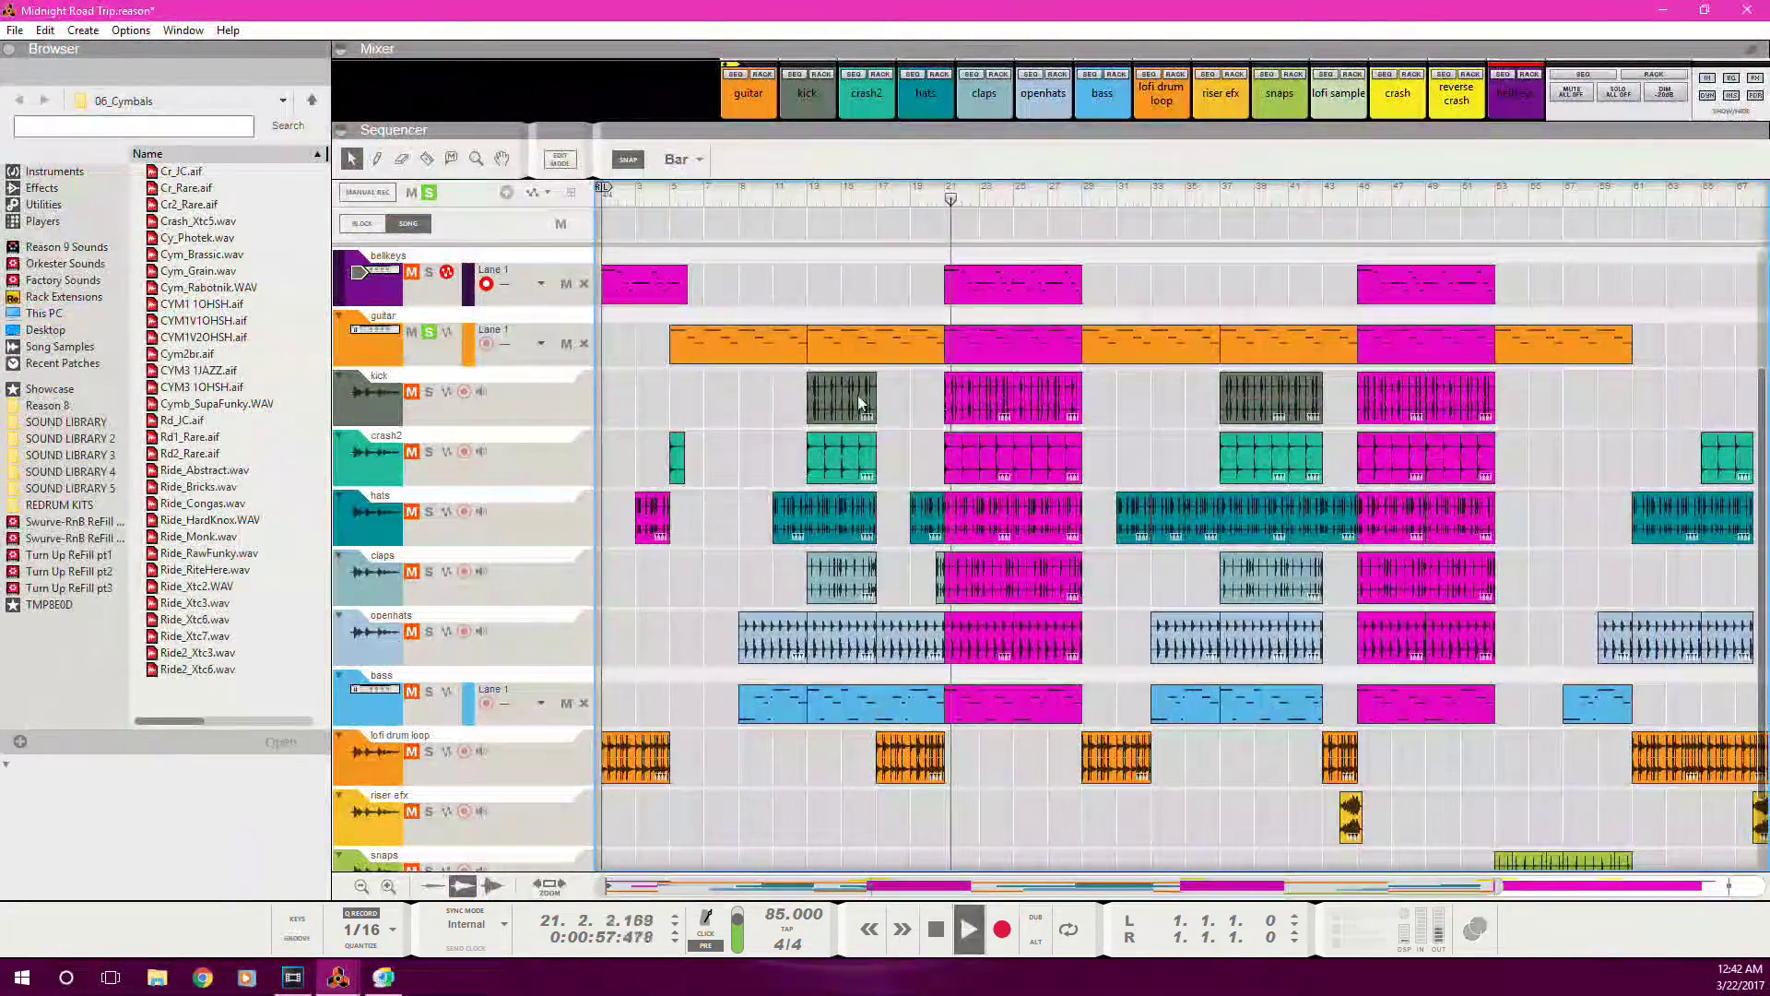
pyautogui.click(346, 358)
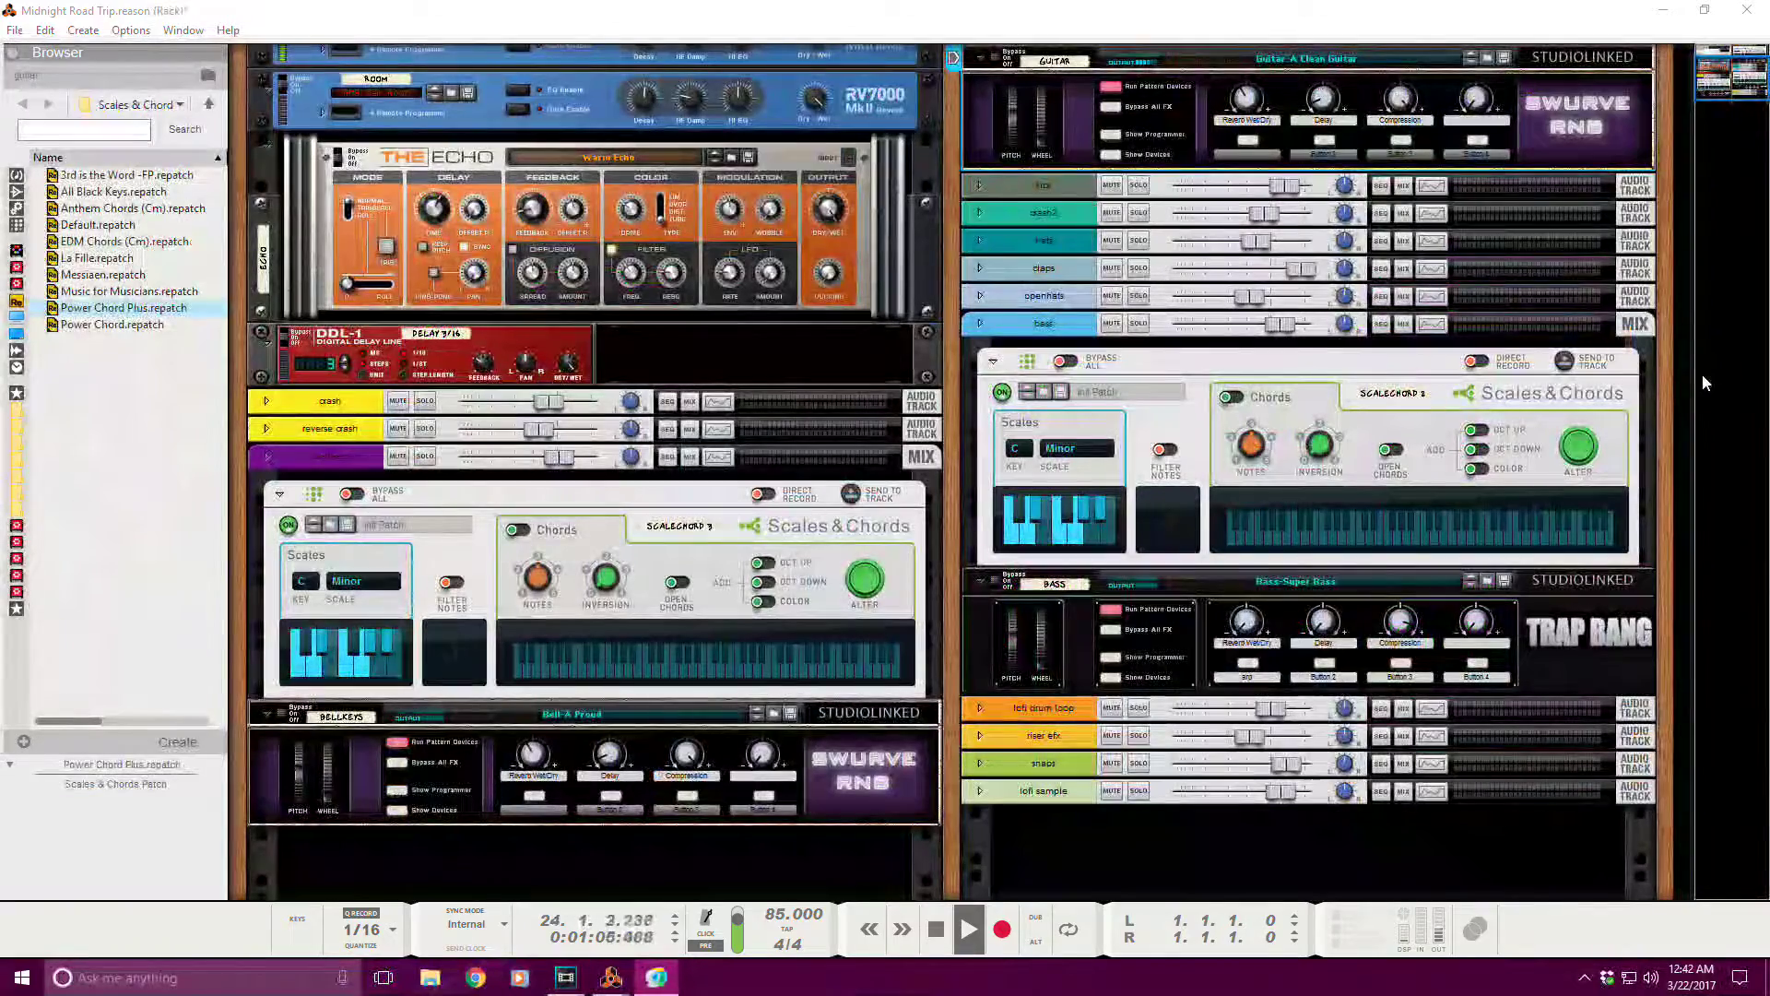
pyautogui.scroll(1, 1559, 251)
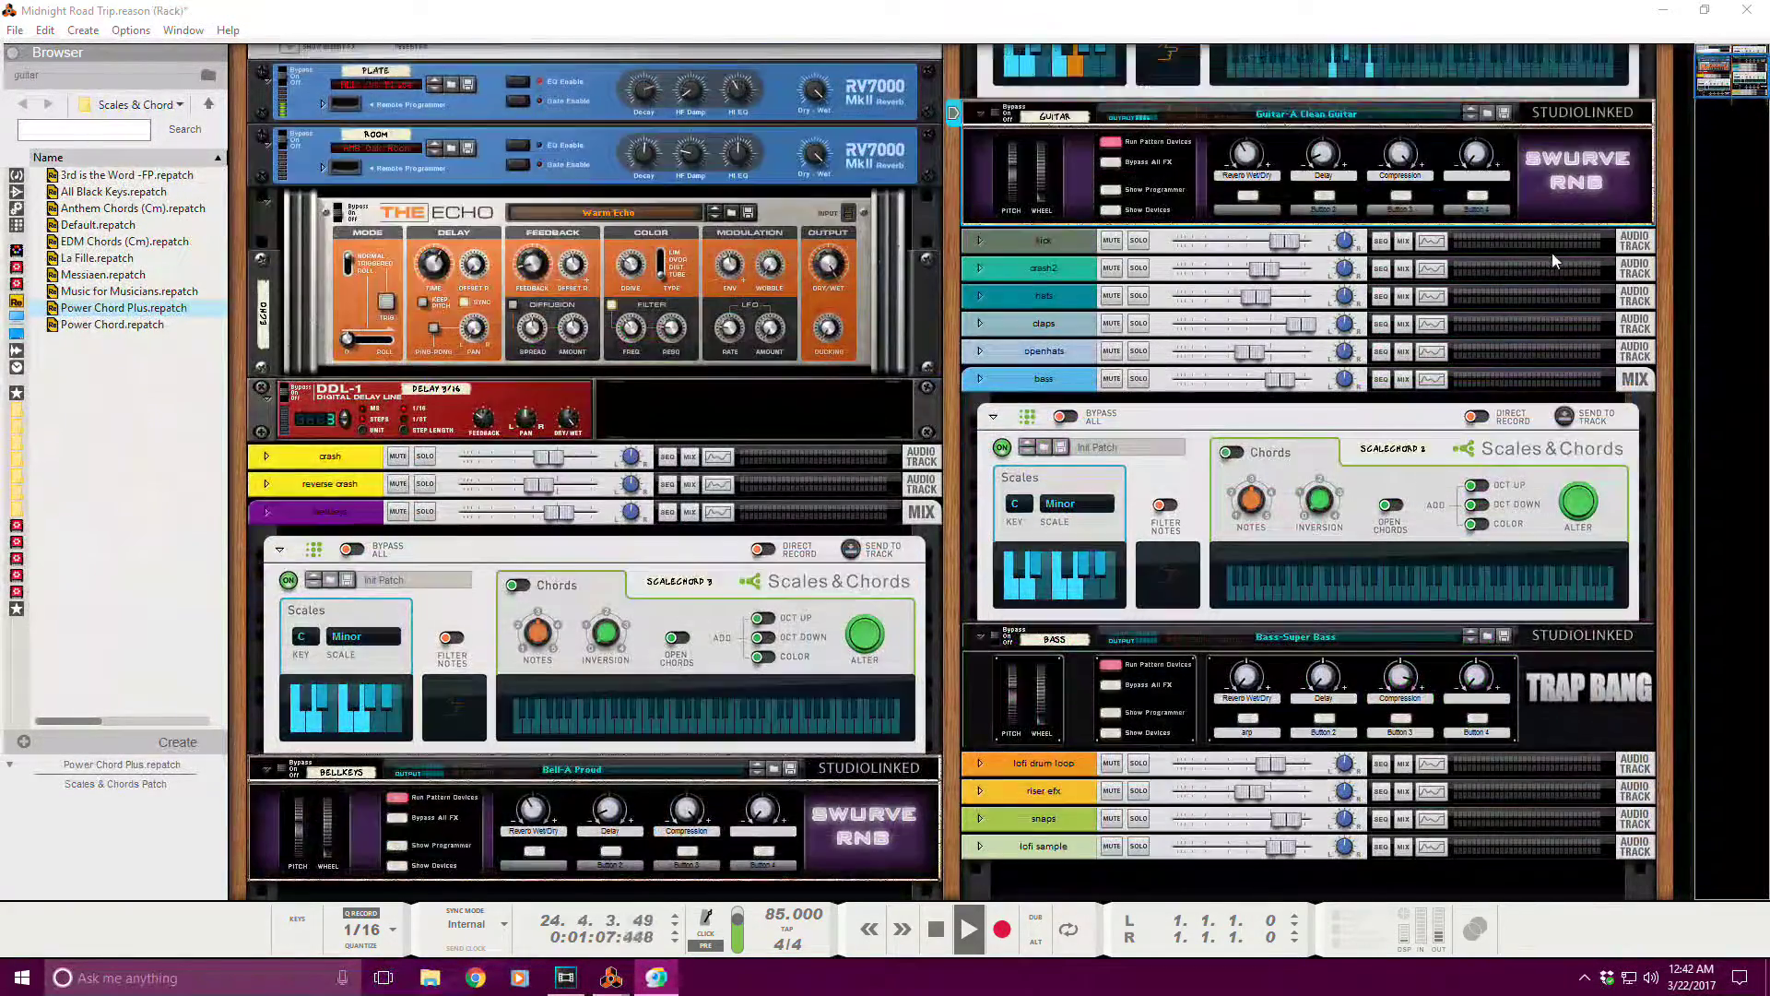
pyautogui.click(1583, 184)
pyautogui.scroll(3, 1583, 185)
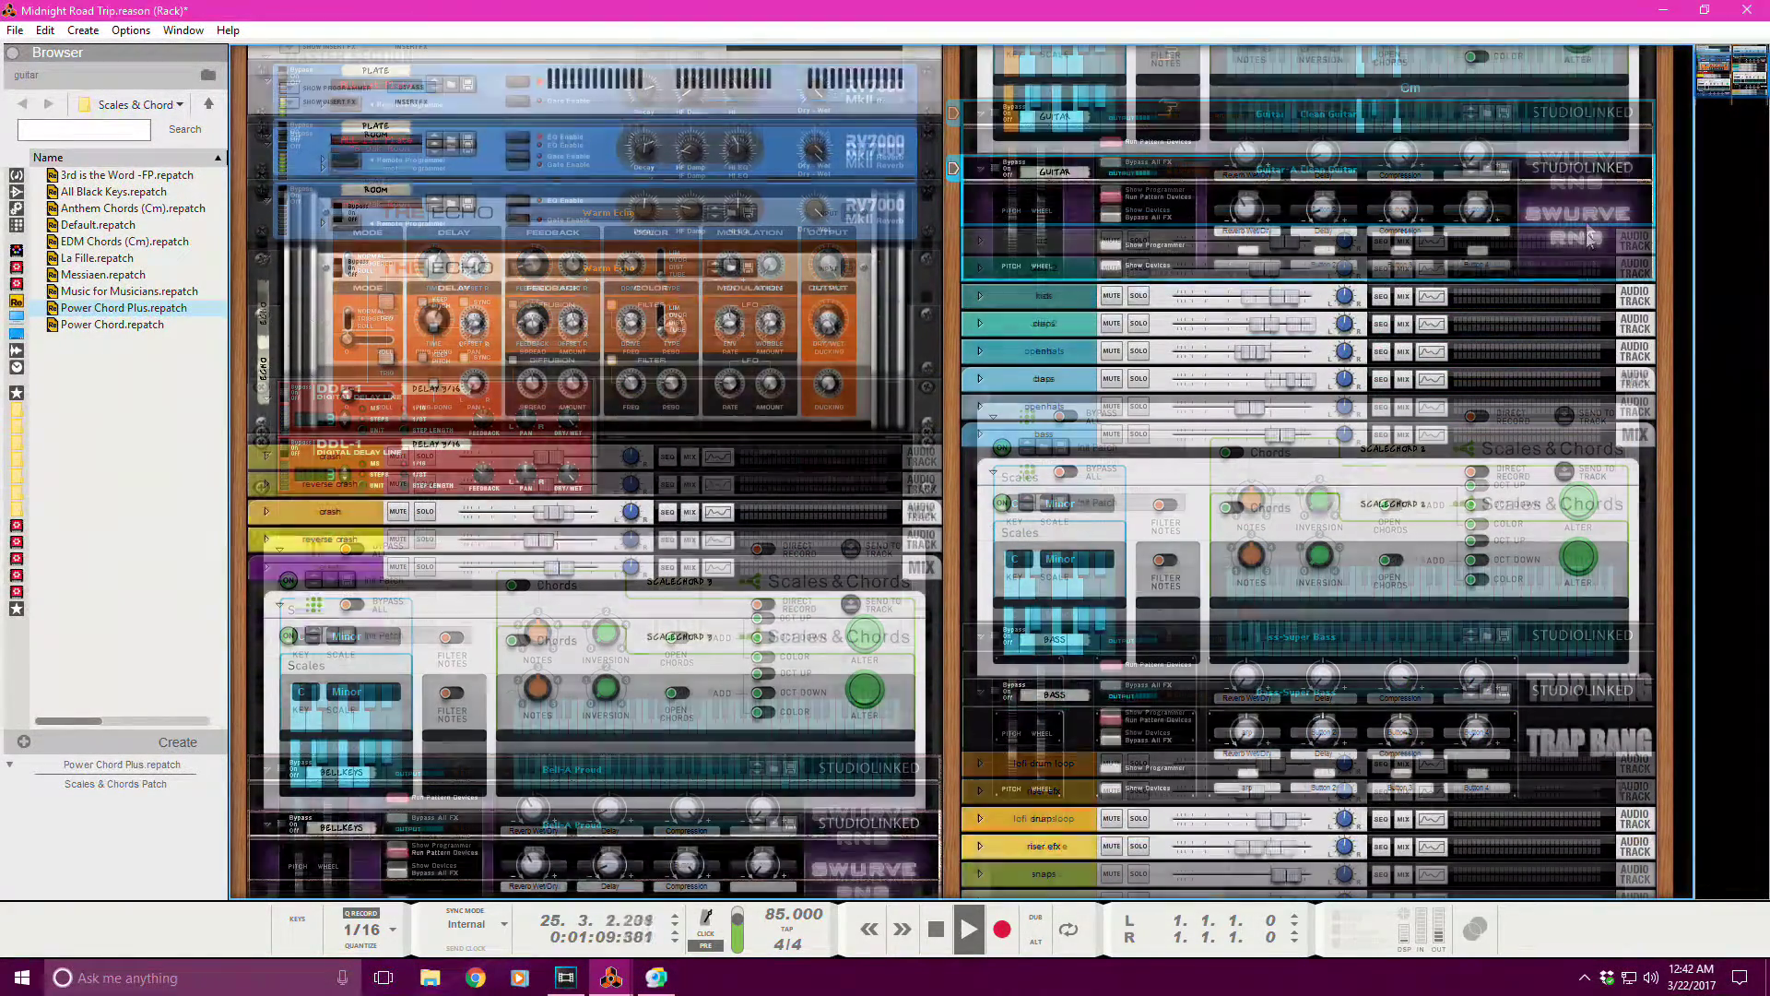
pyautogui.press('space')
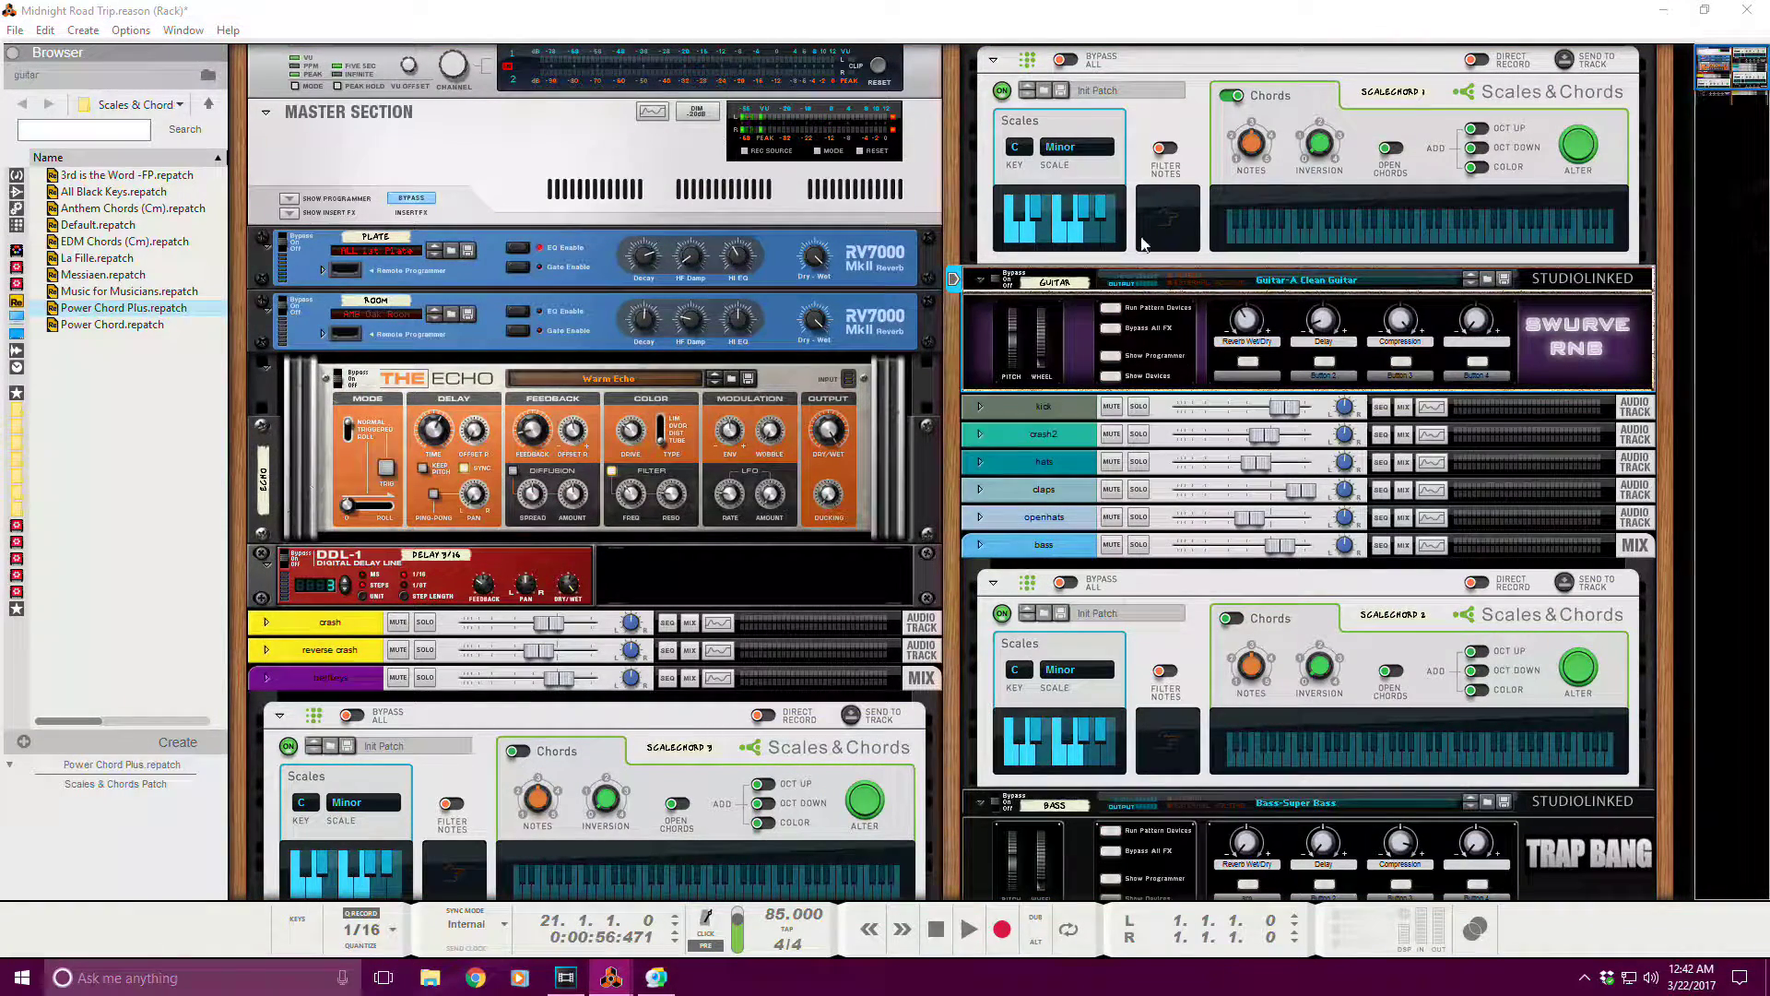
# - Play the section from bar 21 while watching the chords in the guitar's Scales & Chords player
pyautogui.click(1179, 67)
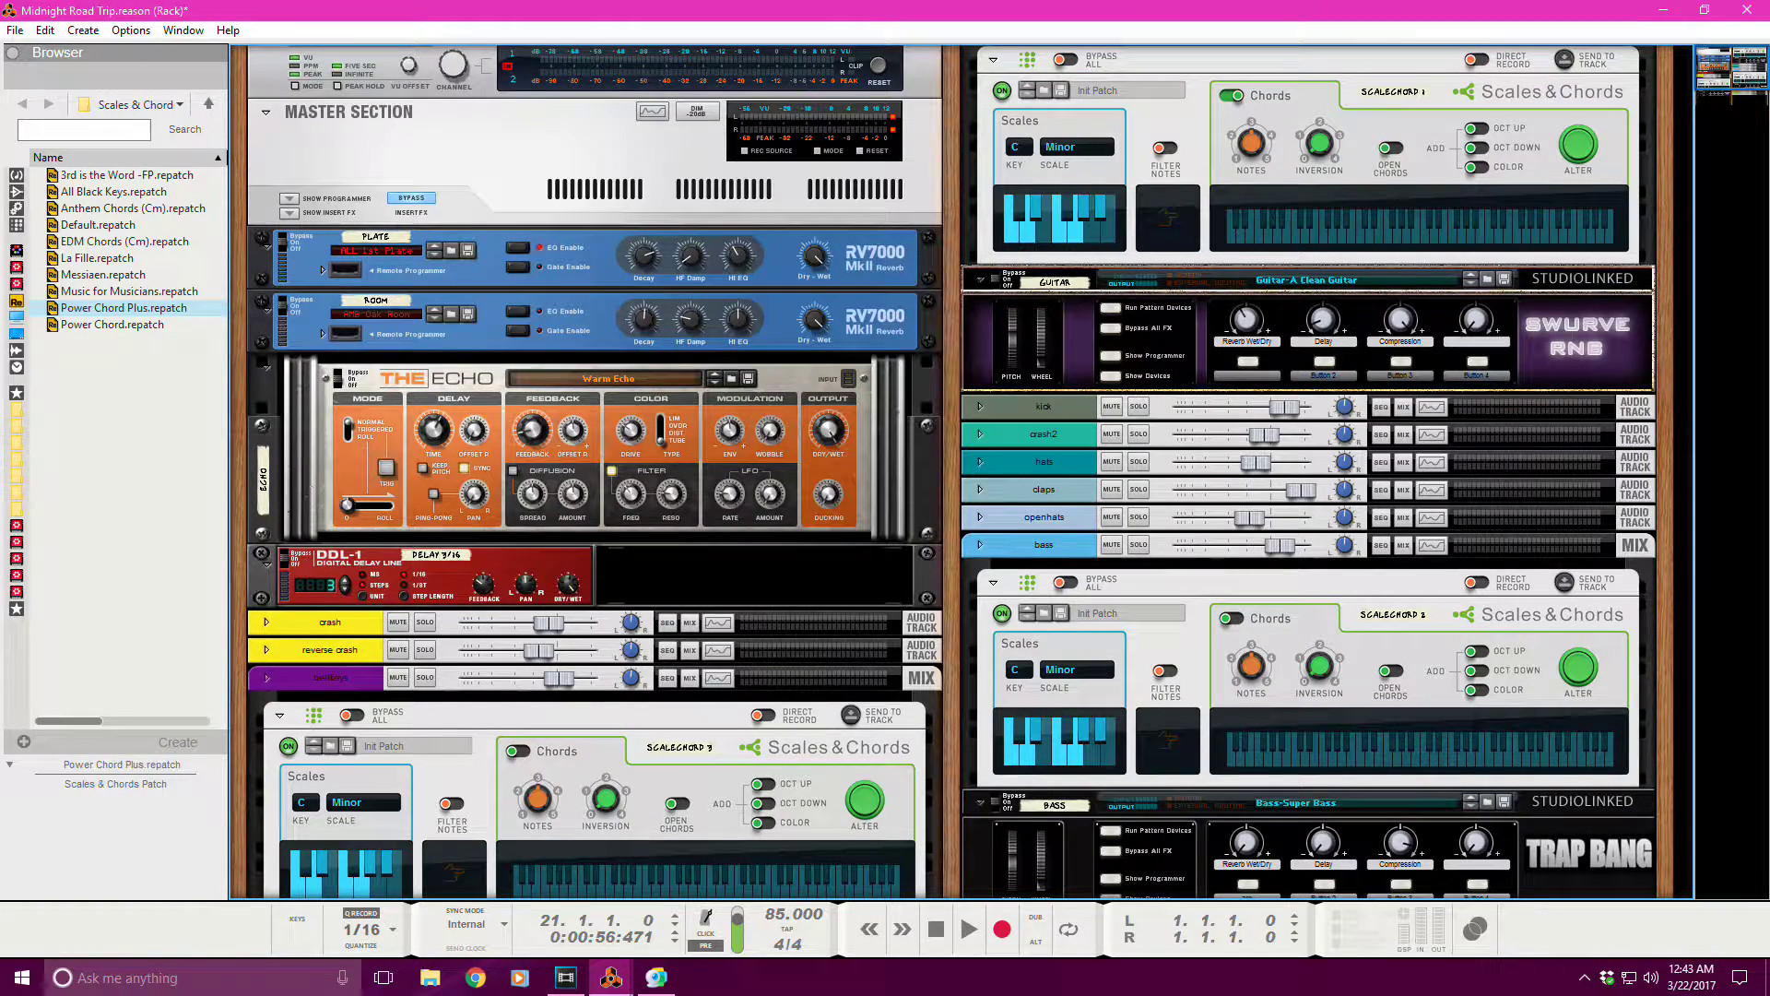
pyautogui.press('space')
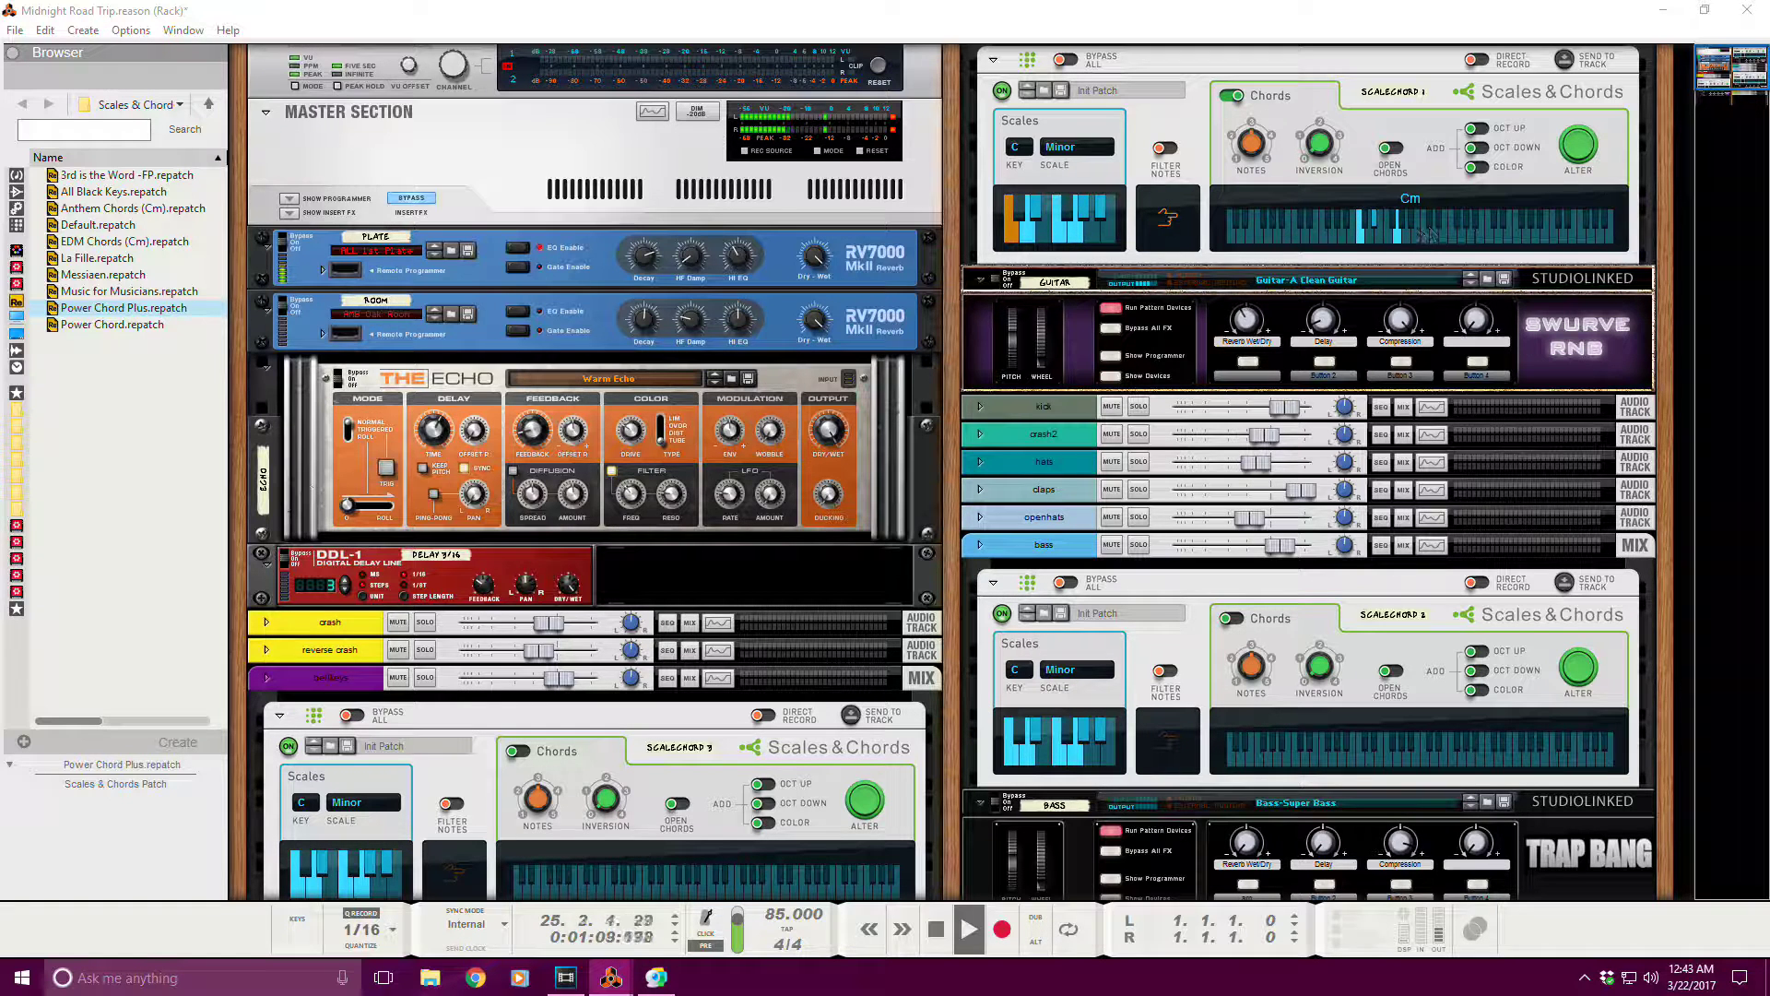
pyautogui.press('space')
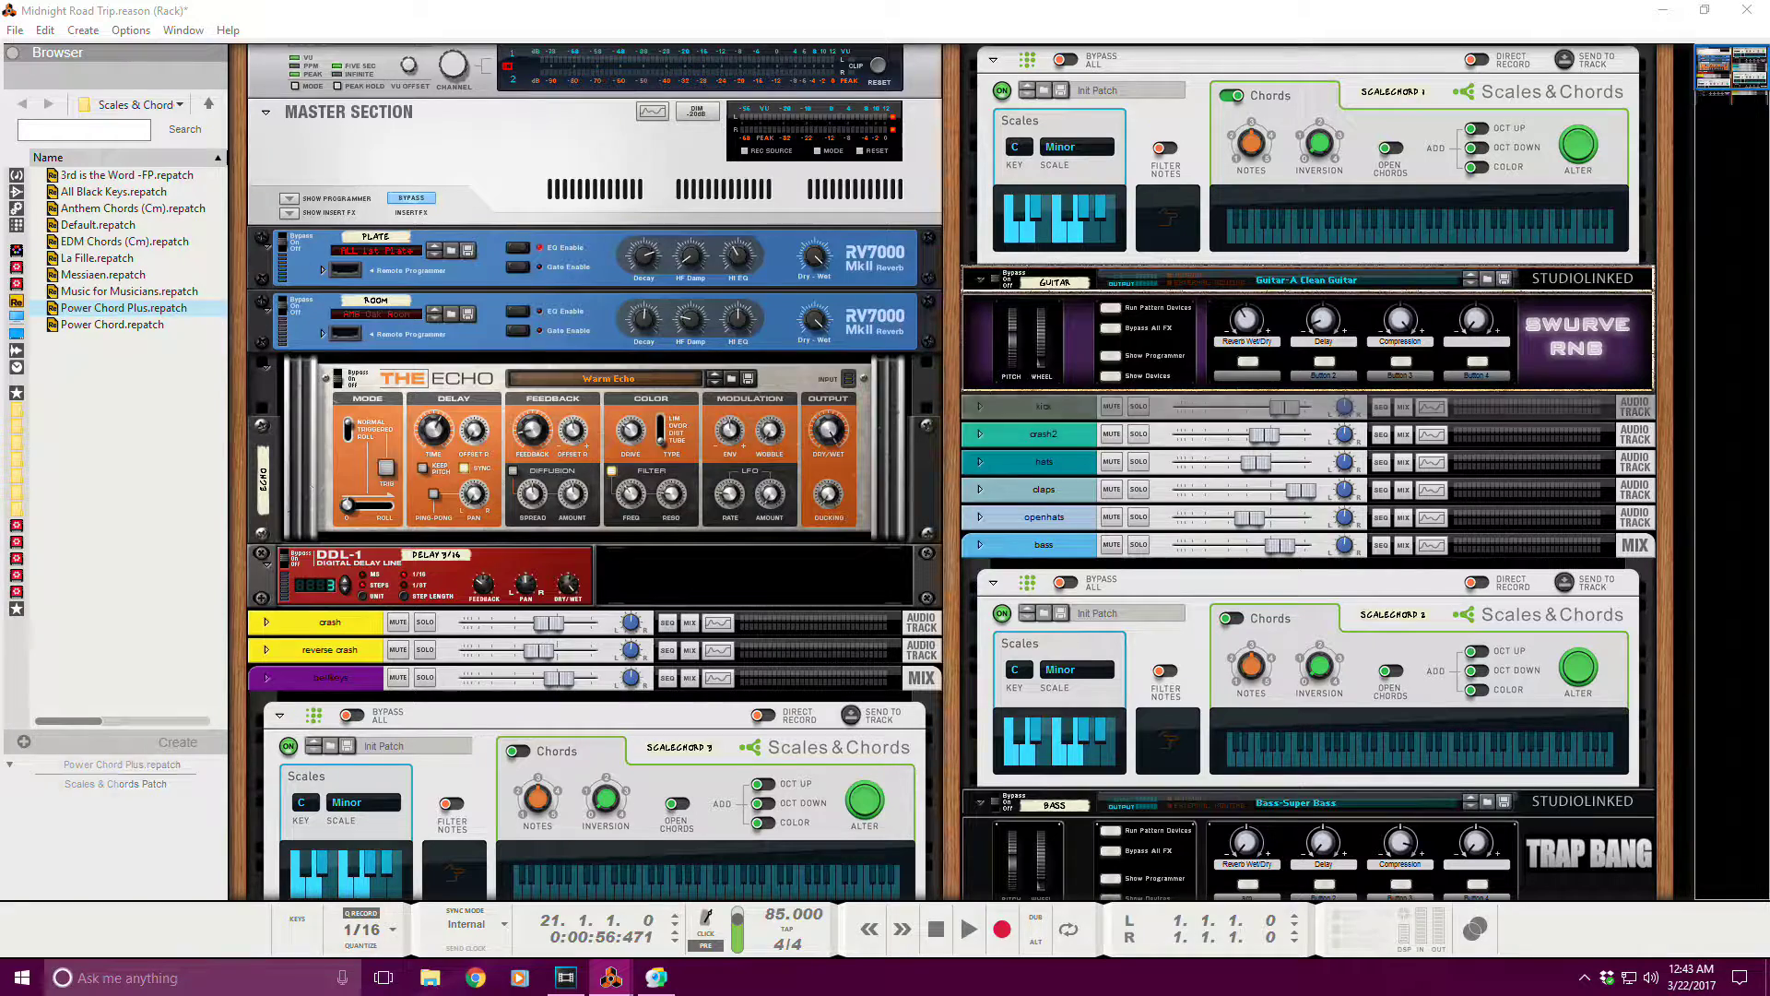
pyautogui.press('space')
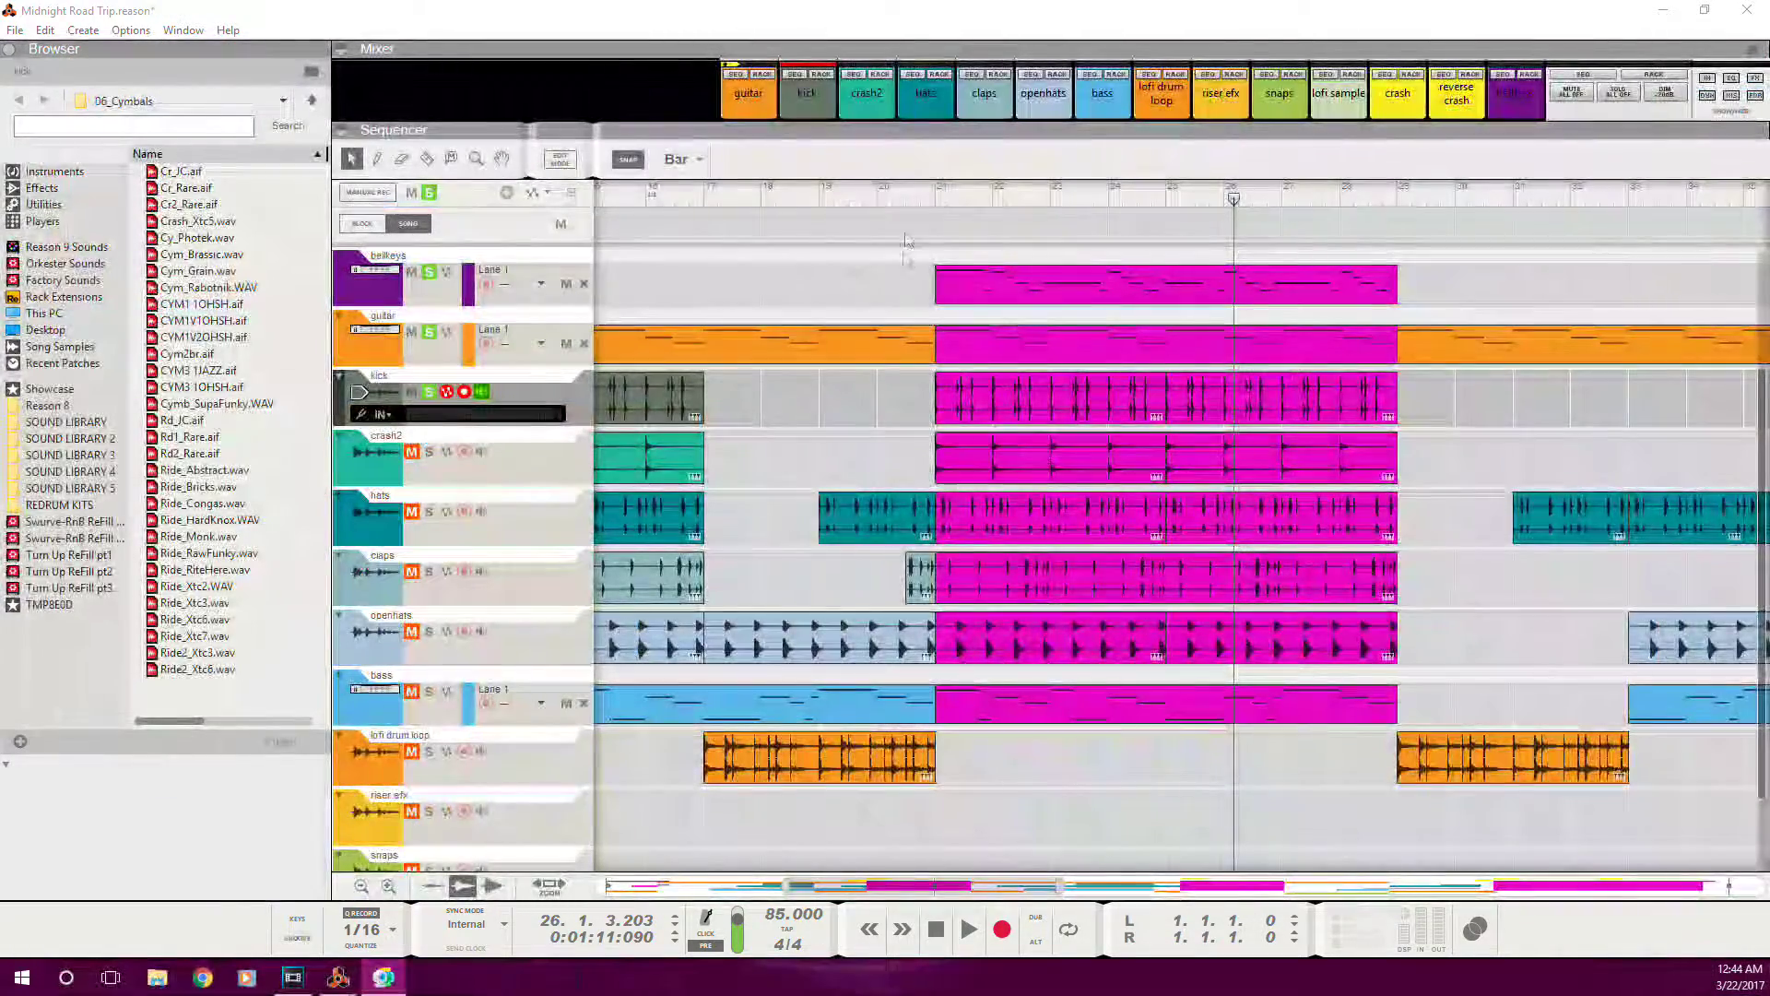
# - Listen to the soloed bellkeys, guitar and kick tracks together from bar 21
pyautogui.click(934, 191)
pyautogui.press('space')
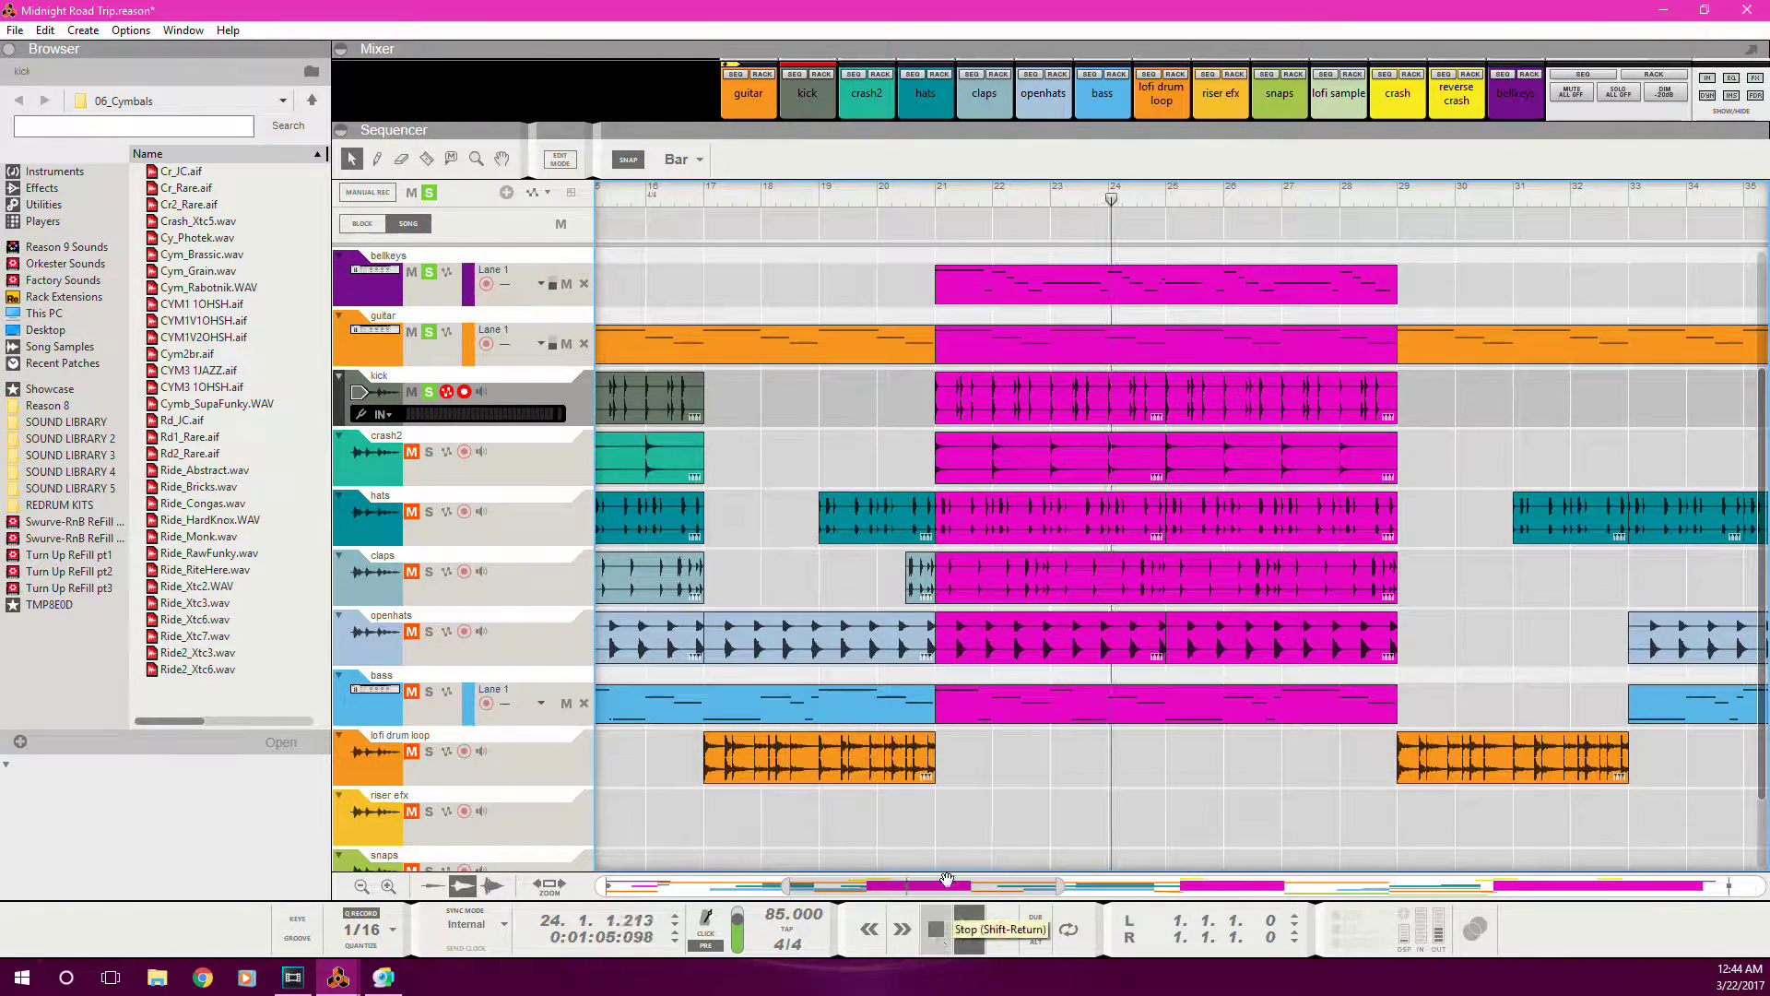
pyautogui.click(938, 933)
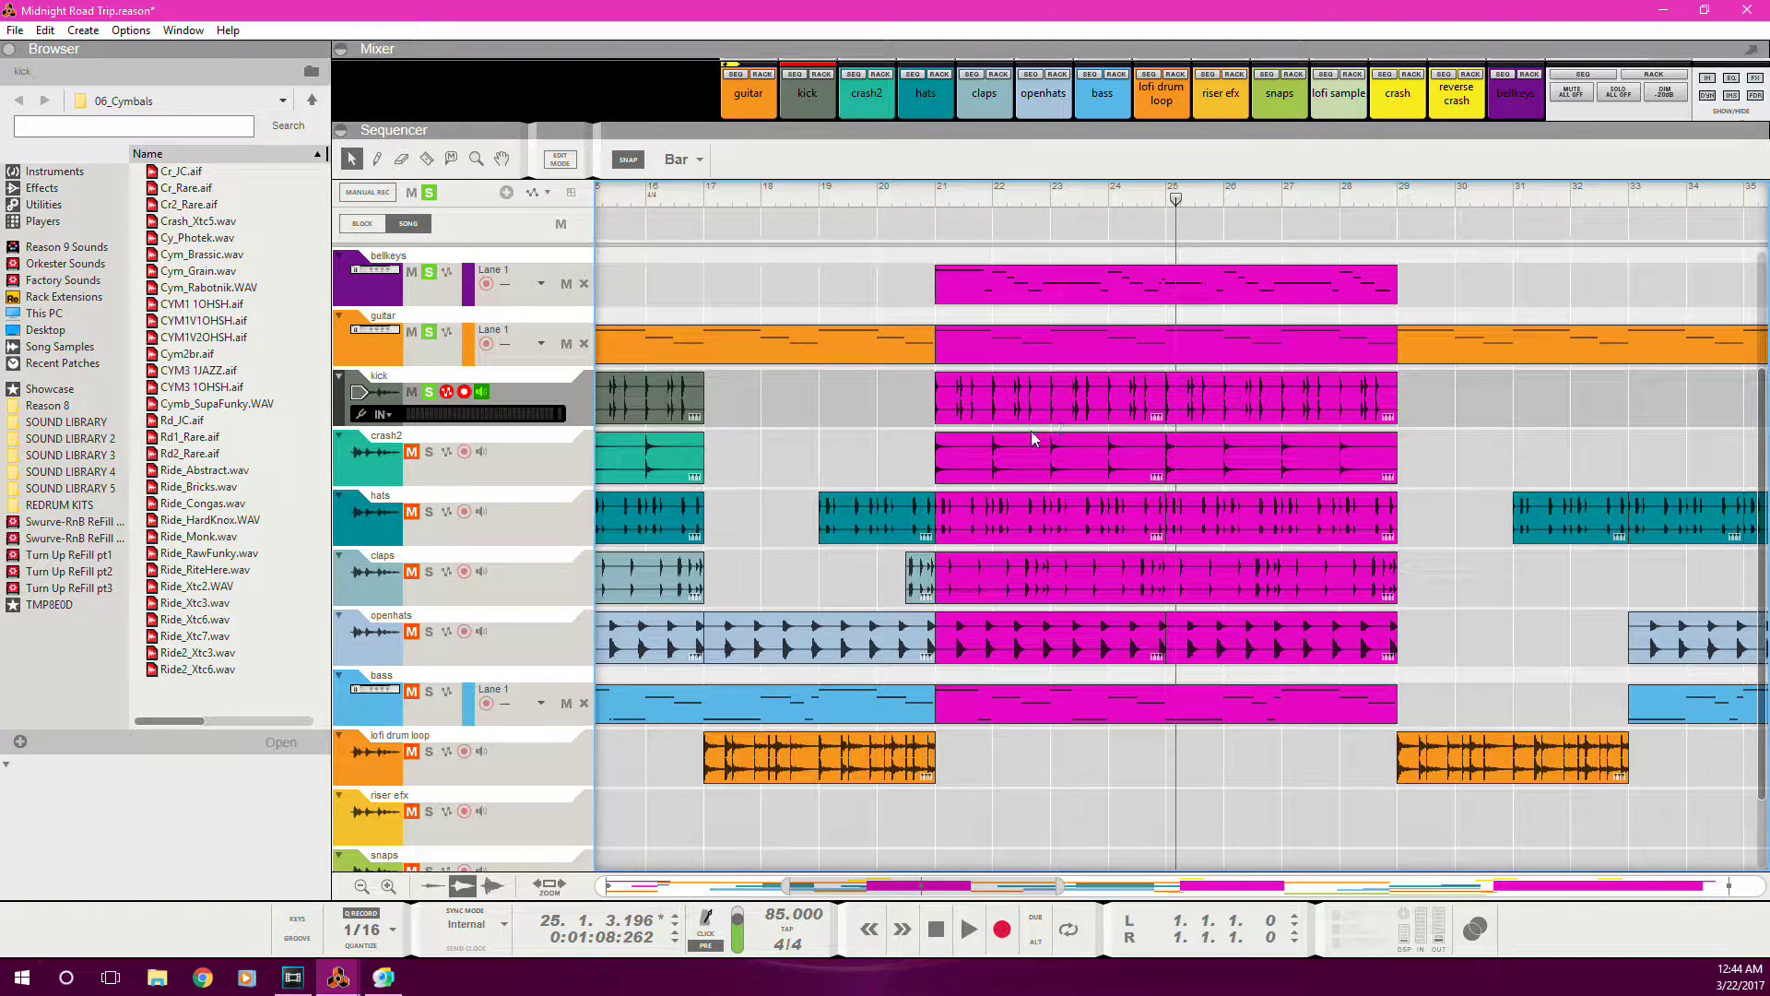
# - Add the crash2 track to the soloed tracks and play them from bar 21
pyautogui.click(430, 452)
pyautogui.click(948, 468)
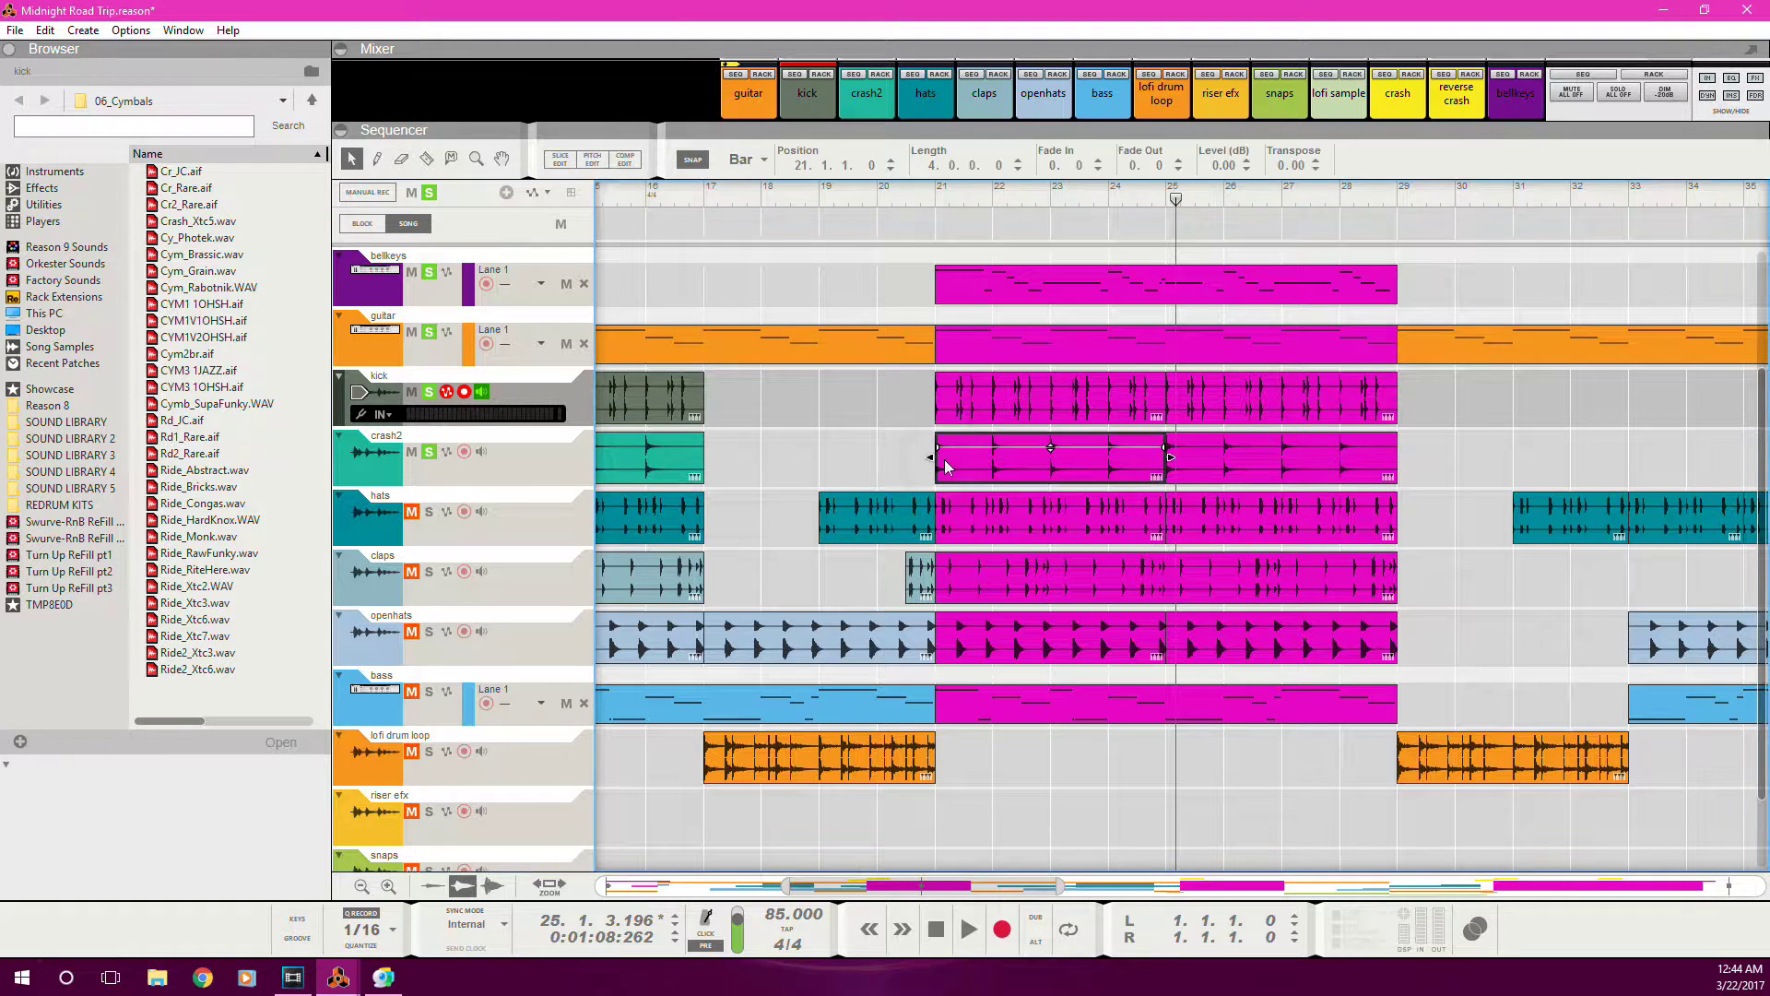
pyautogui.click(937, 202)
pyautogui.press('space')
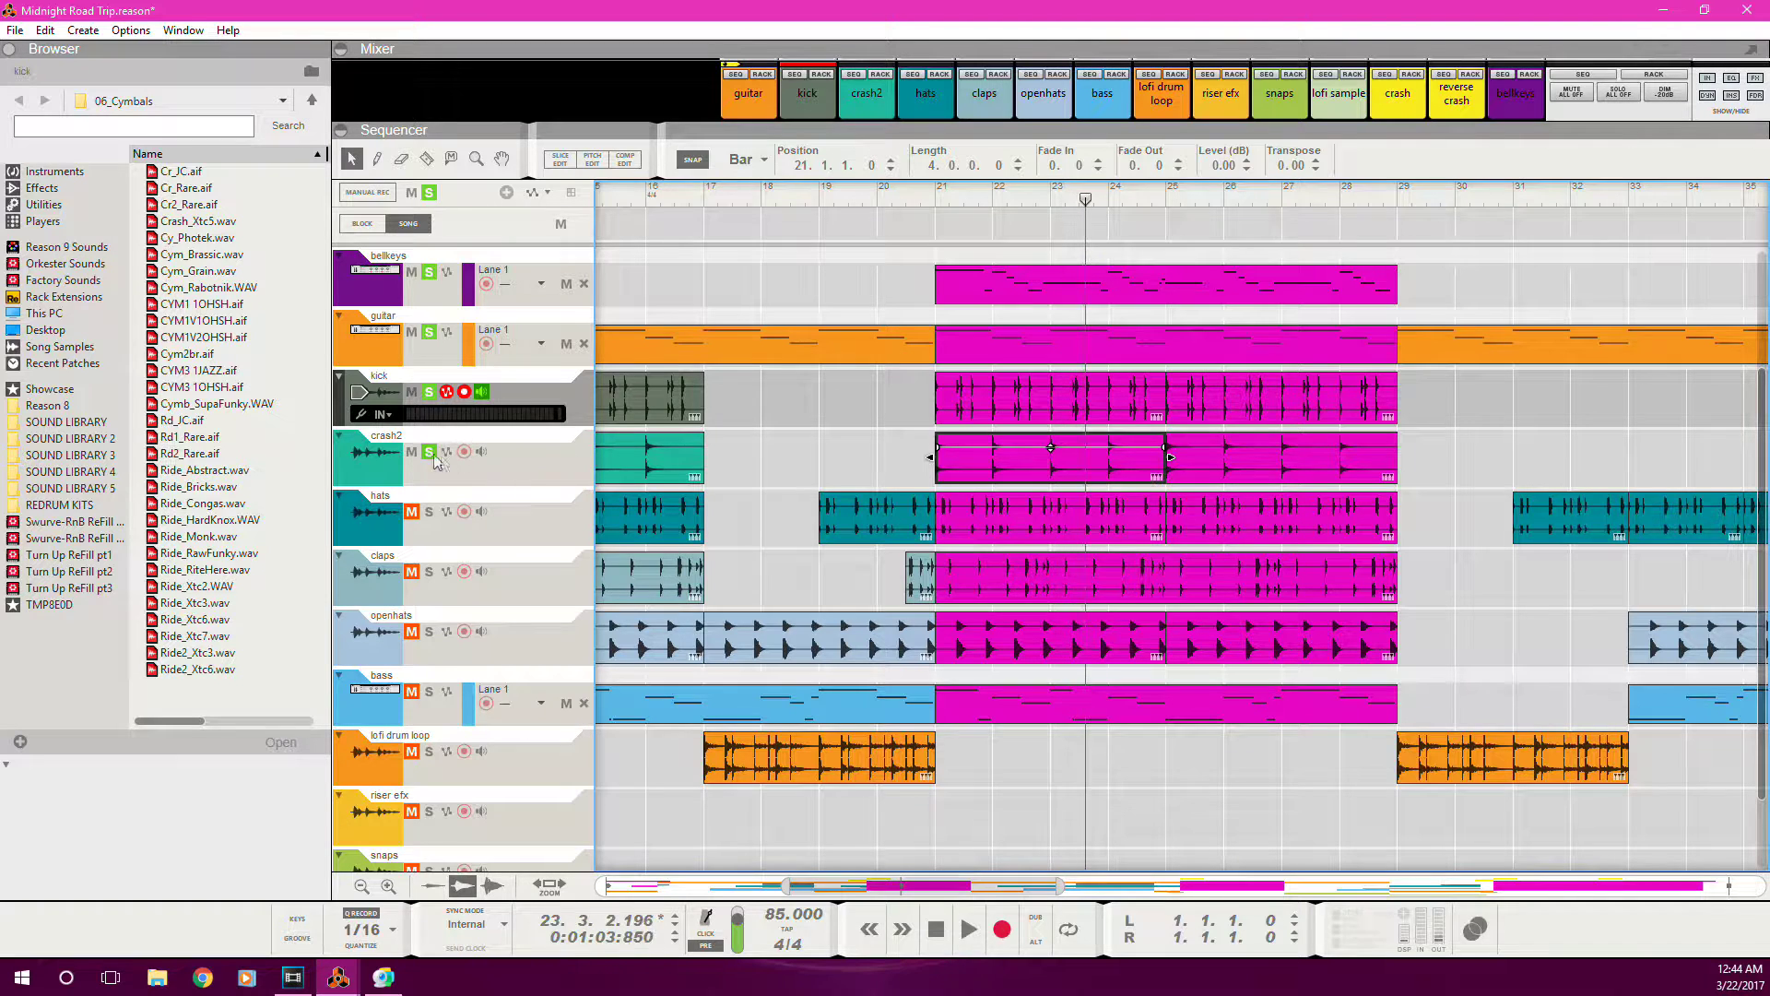
# - Add the hats track to the soloed tracks, play them from bar 21, and select the hats track
pyautogui.click(429, 512)
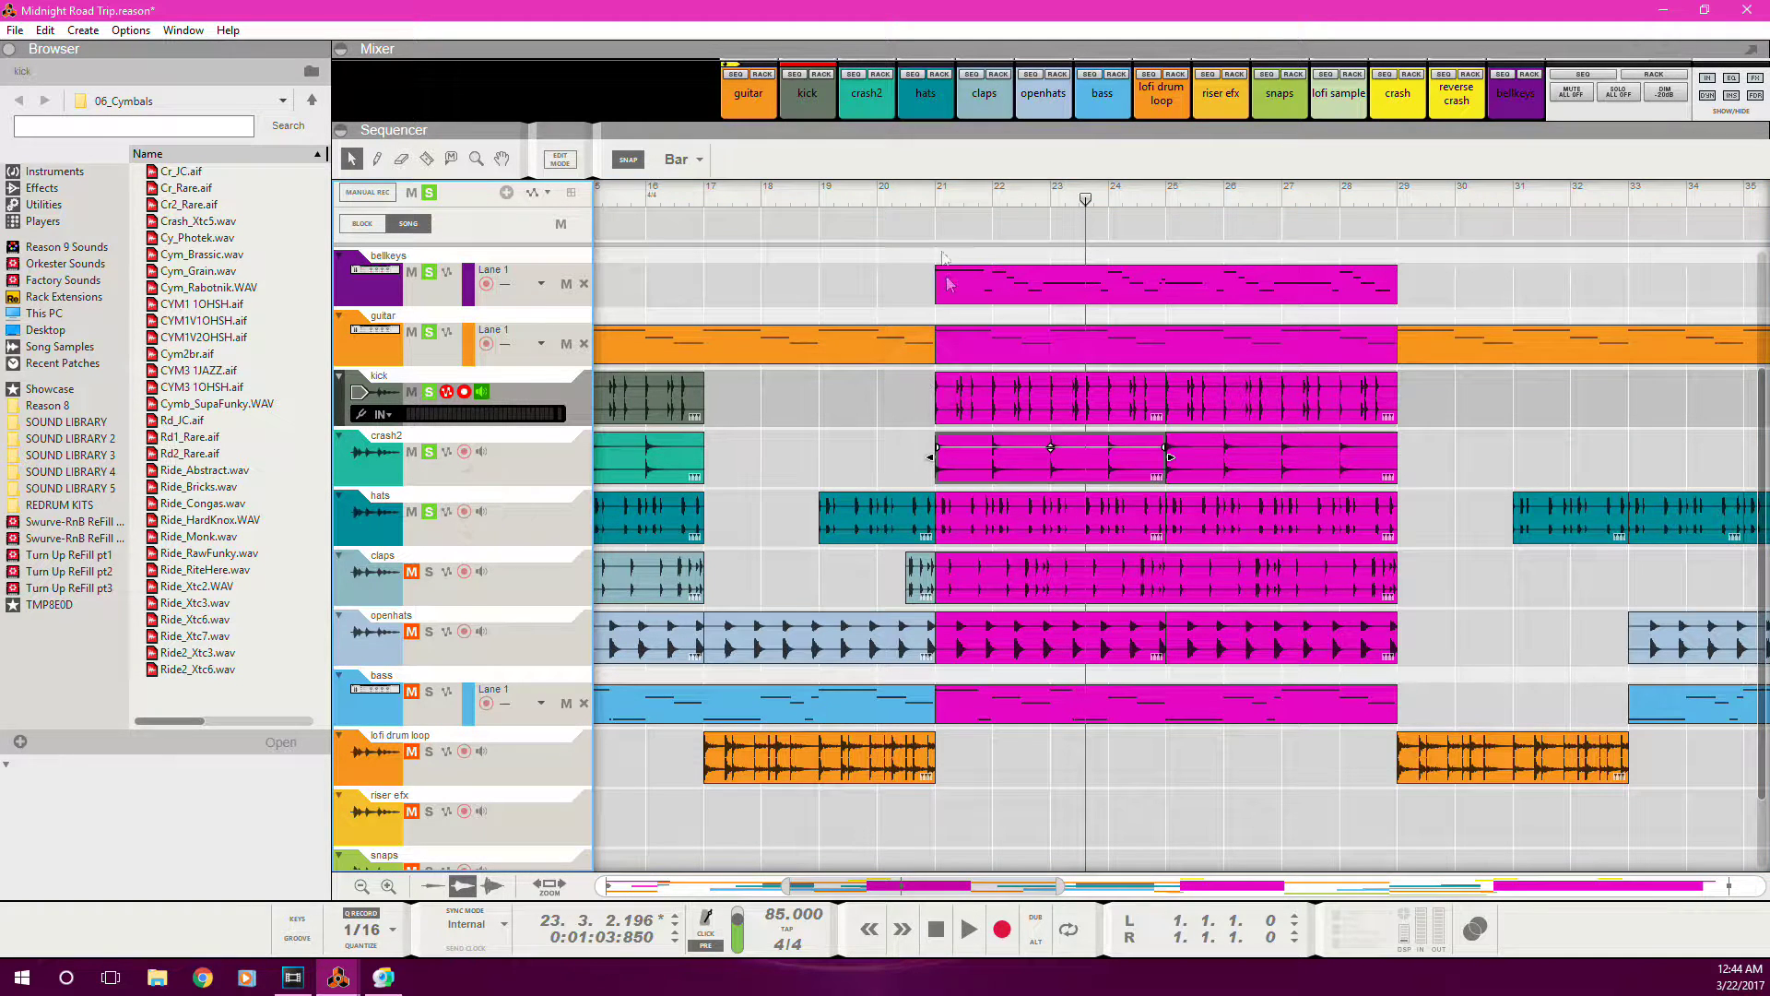
pyautogui.click(937, 208)
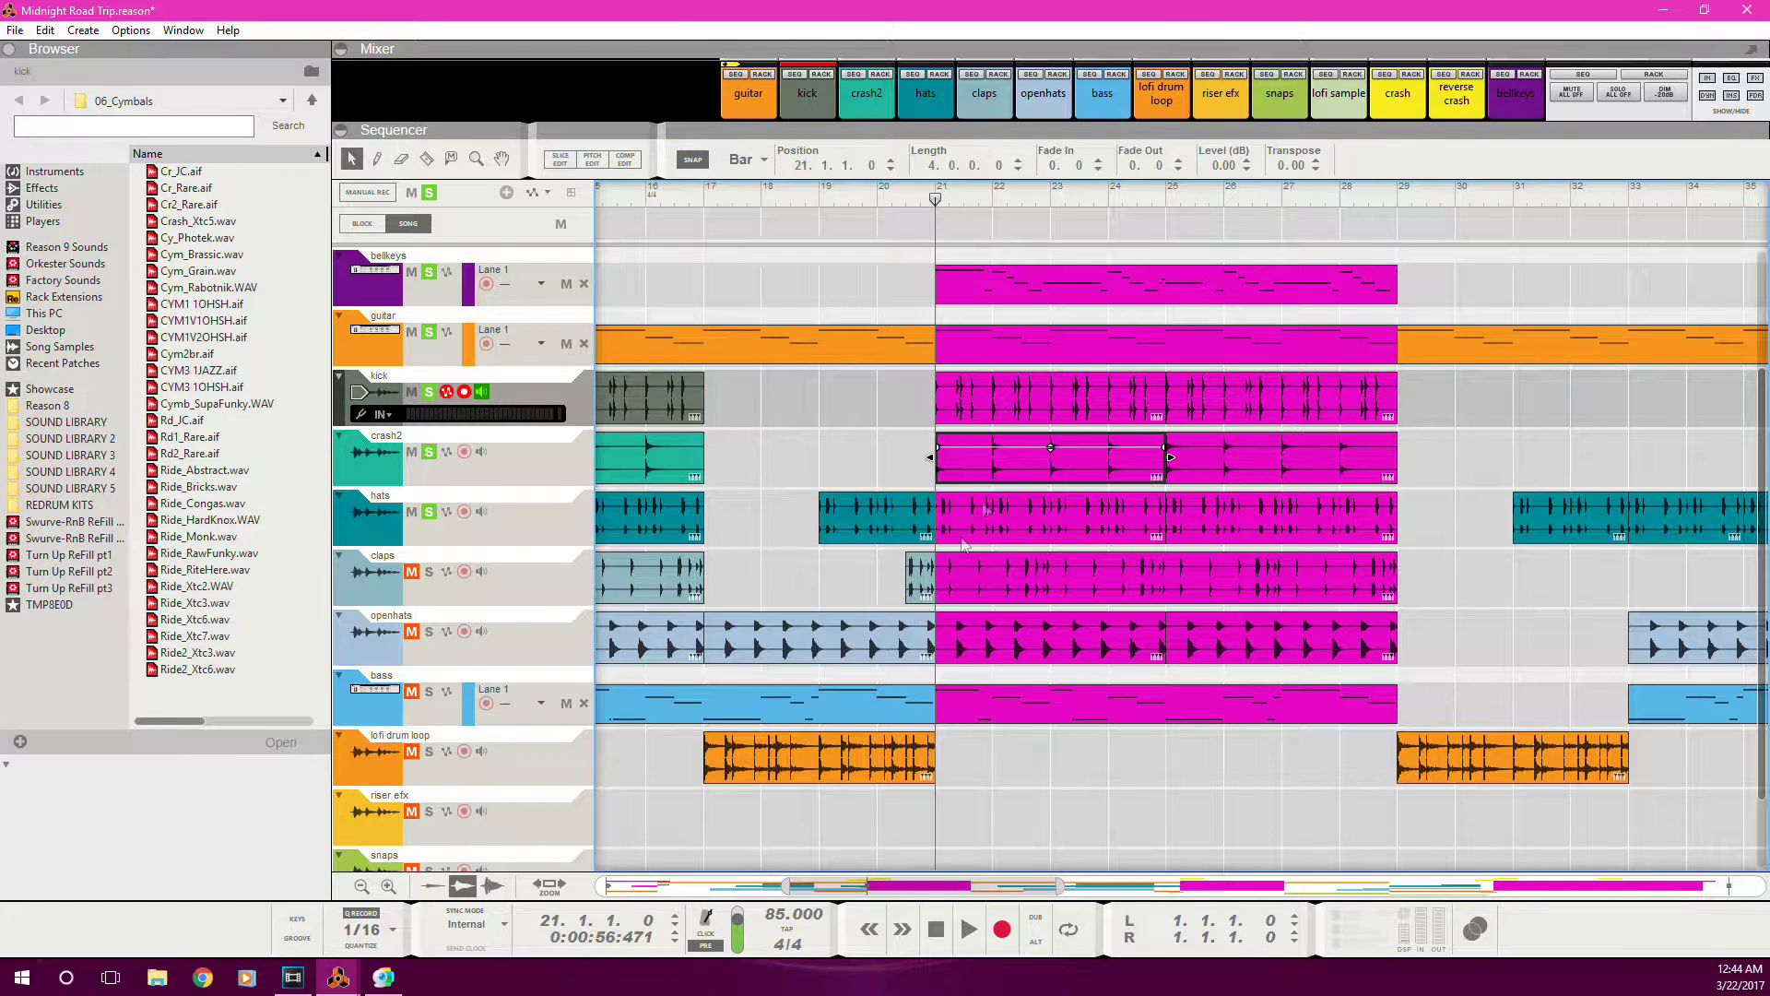
pyautogui.press('space')
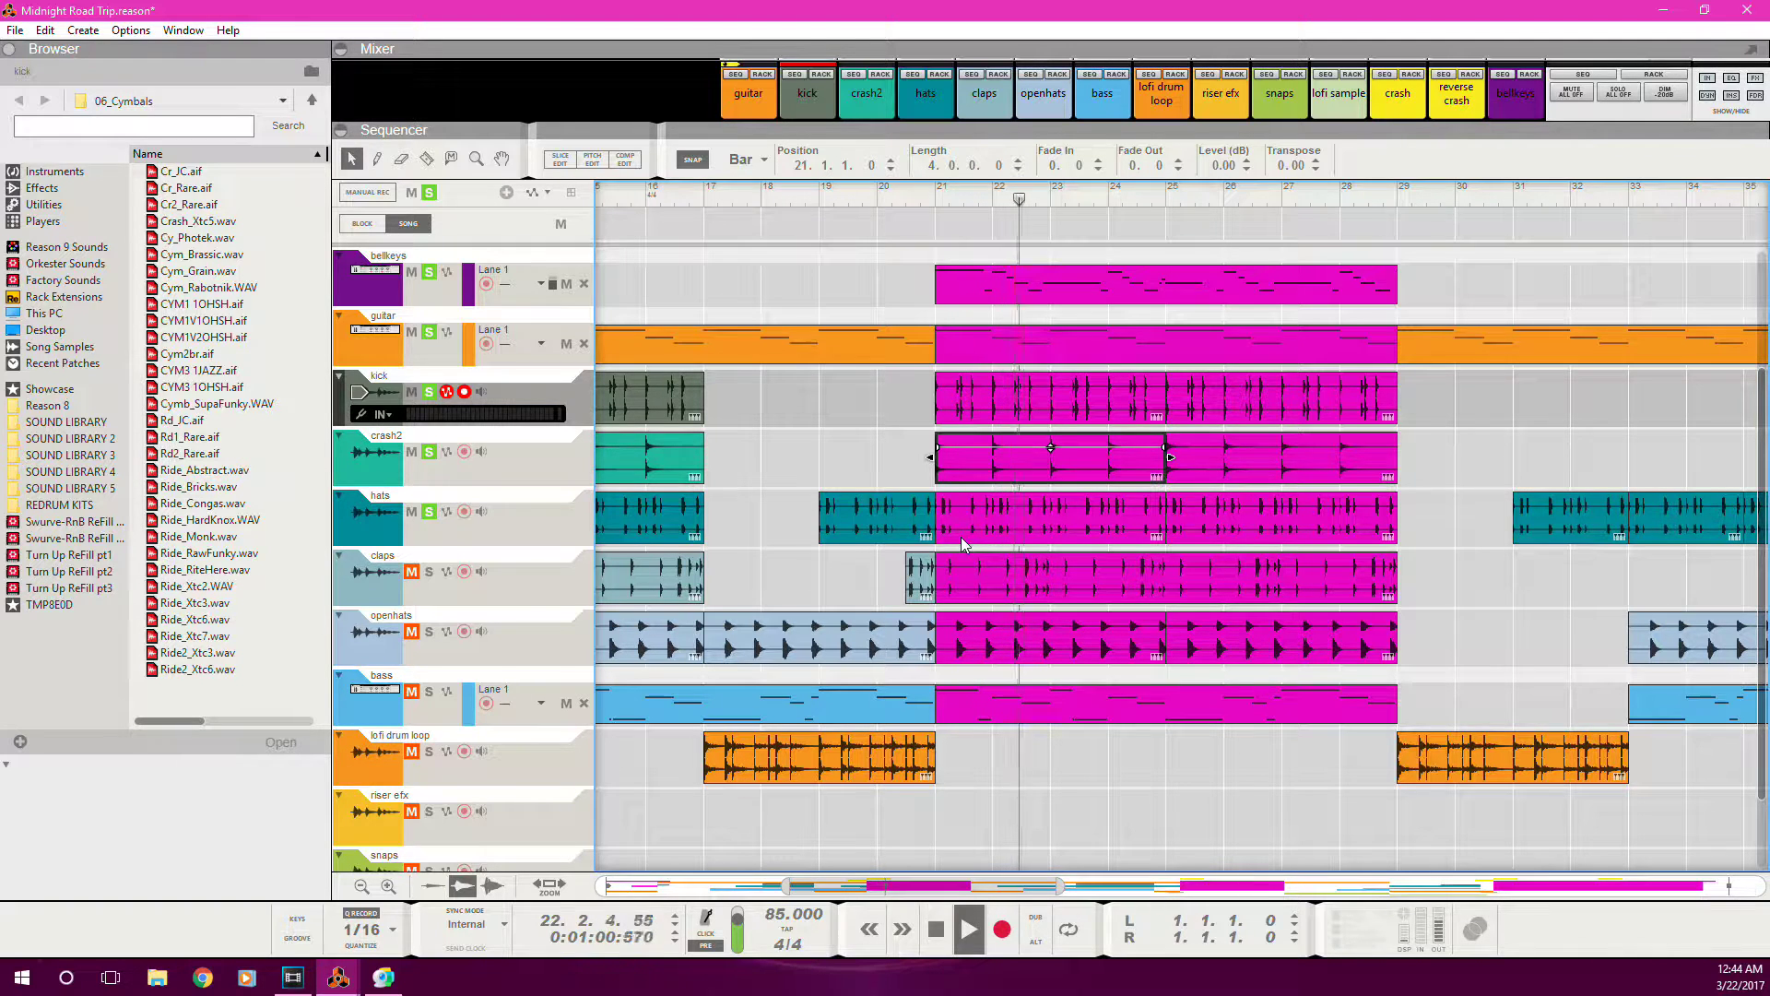
pyautogui.click(344, 531)
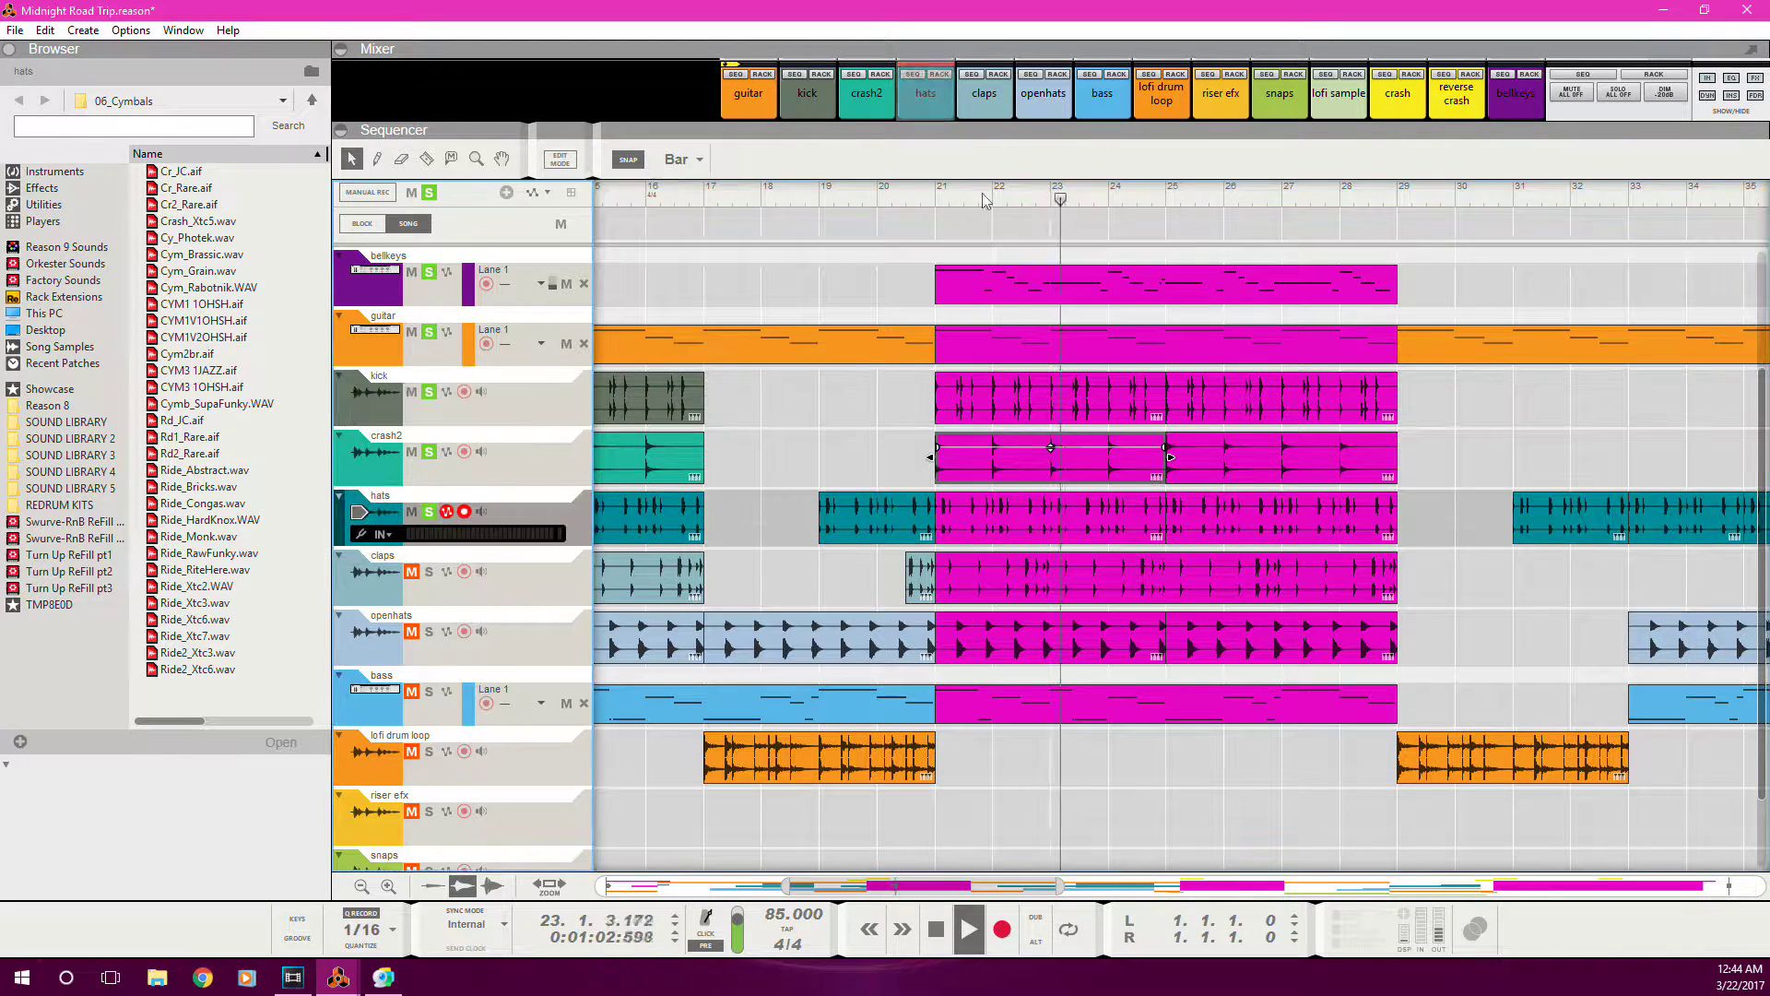
# - Check the channel faders in the enlarged mixer, collapse the mixer again, and stop playback
pyautogui.moveTo(978, 123); pyautogui.dragTo(973, 434)
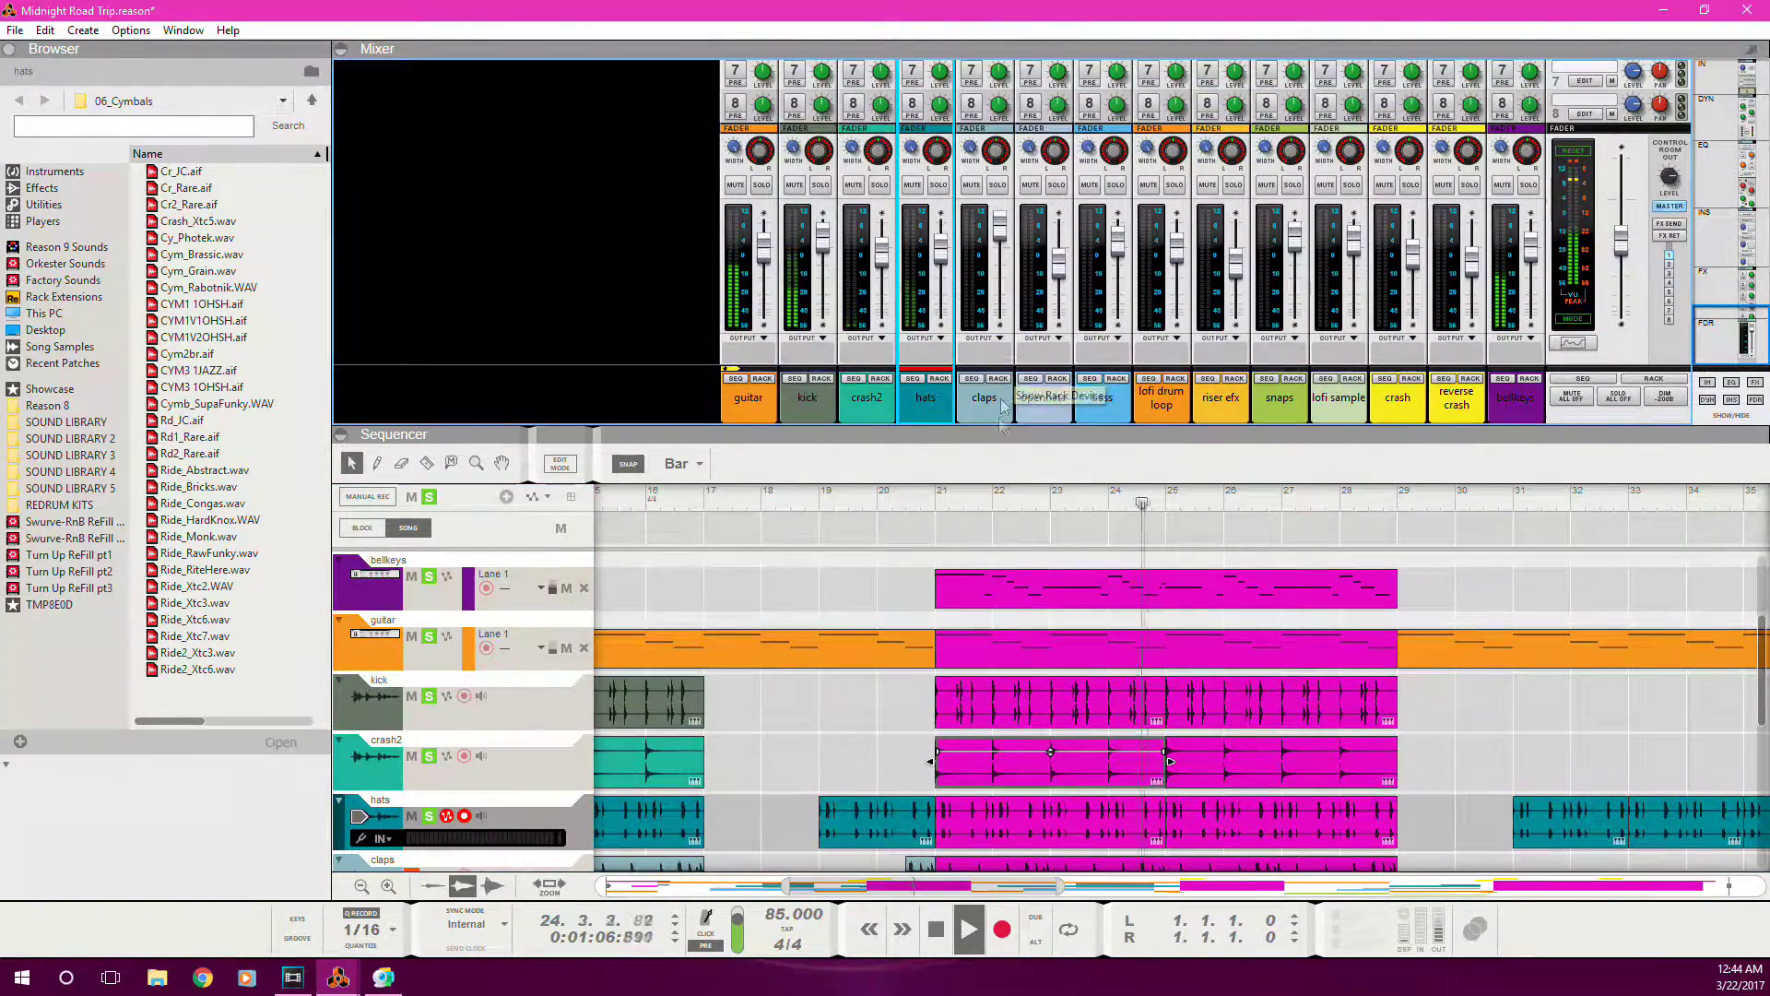
pyautogui.moveTo(1014, 430); pyautogui.dragTo(1014, 140)
pyautogui.click(936, 928)
pyautogui.click(893, 473)
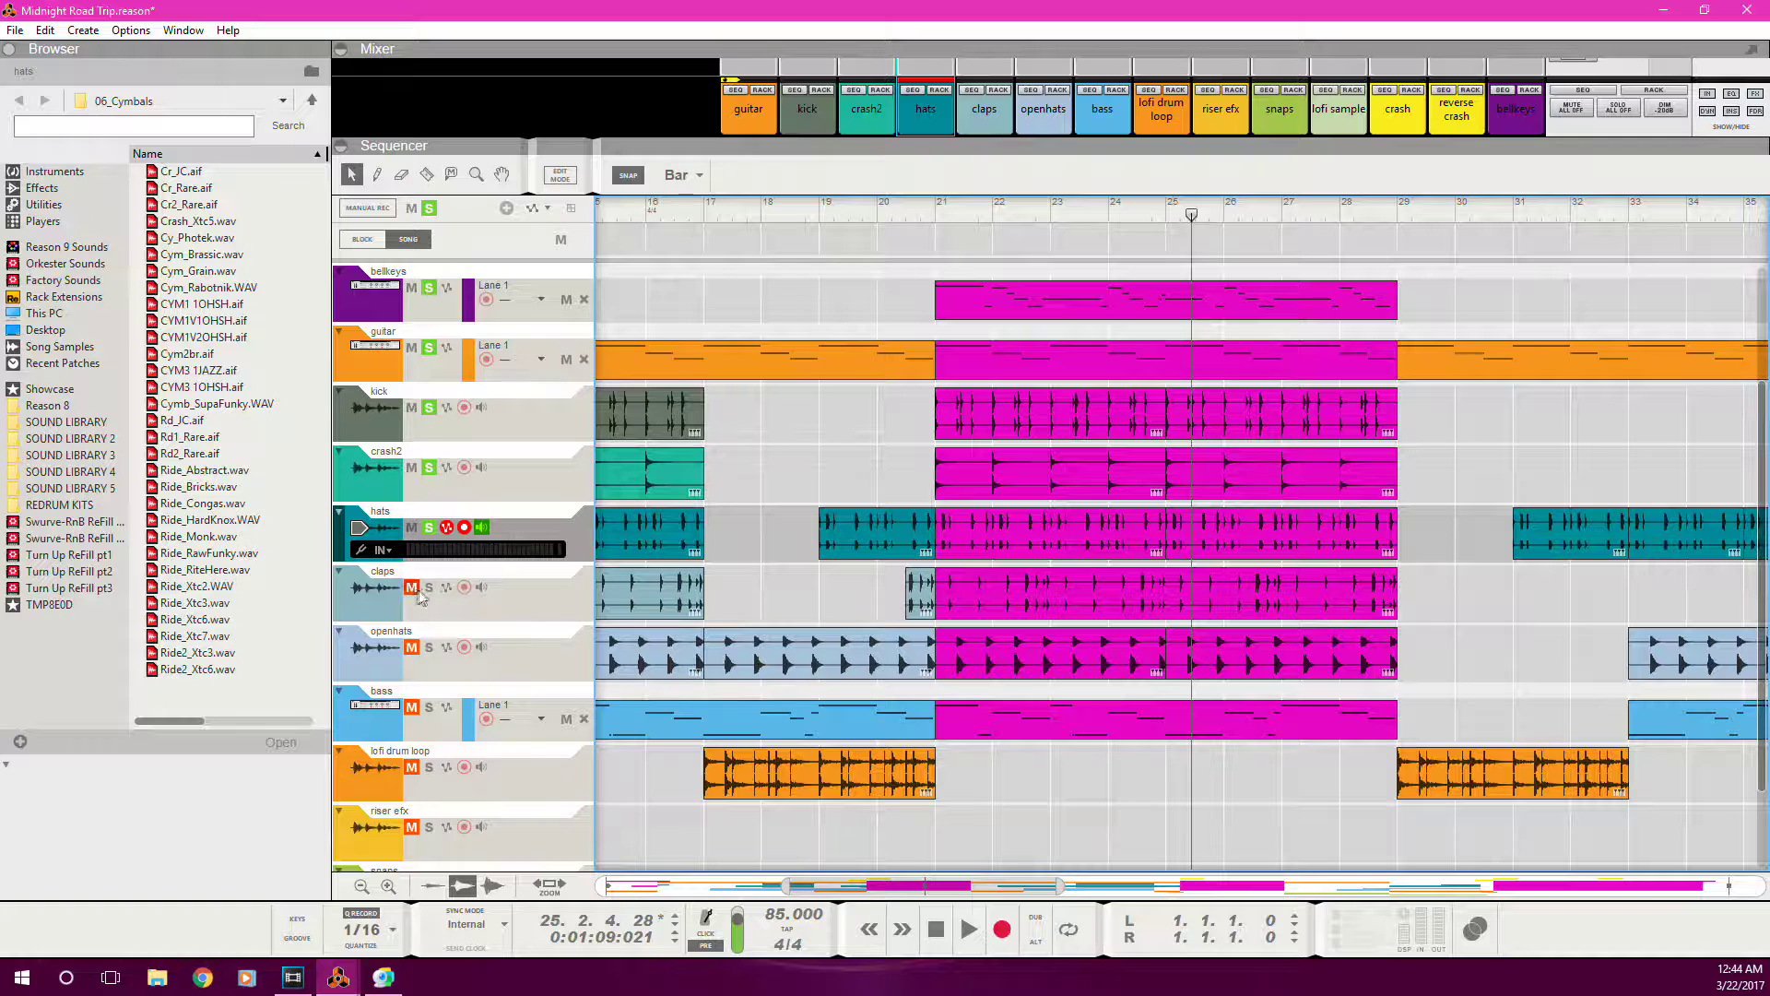
# - Add the bass track to the soloed tracks, select it, and play from bar 21
pyautogui.click(429, 708)
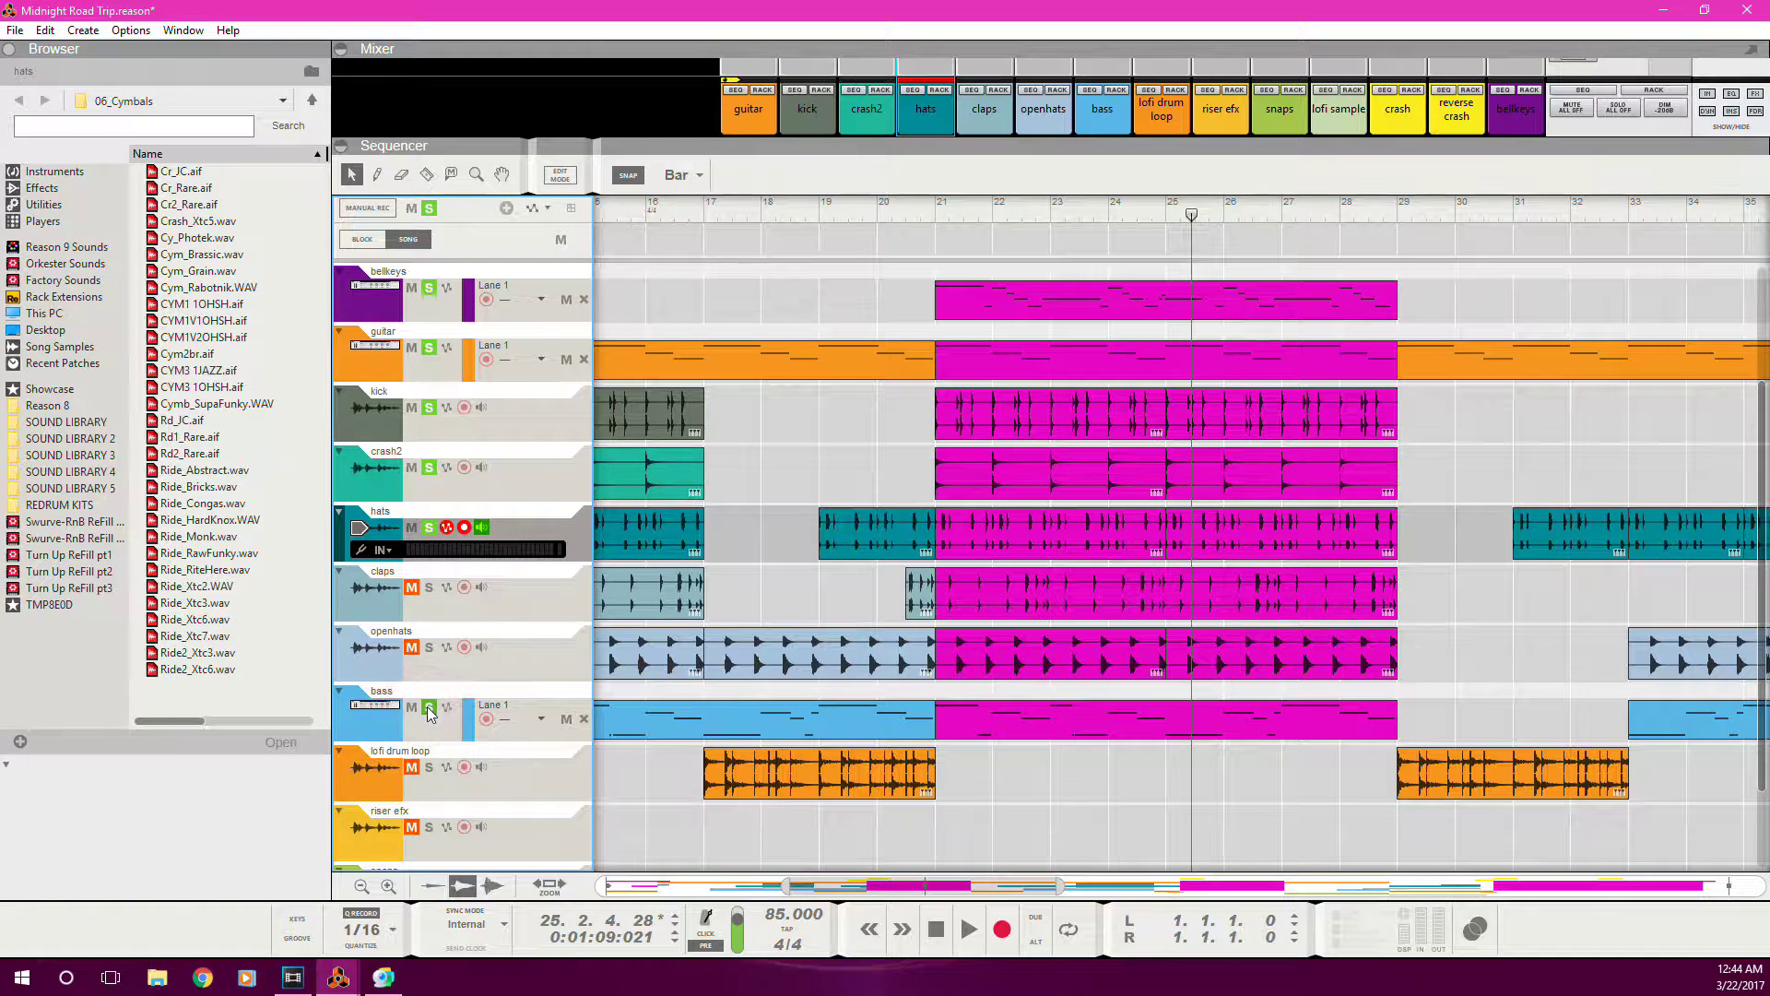
pyautogui.click(940, 214)
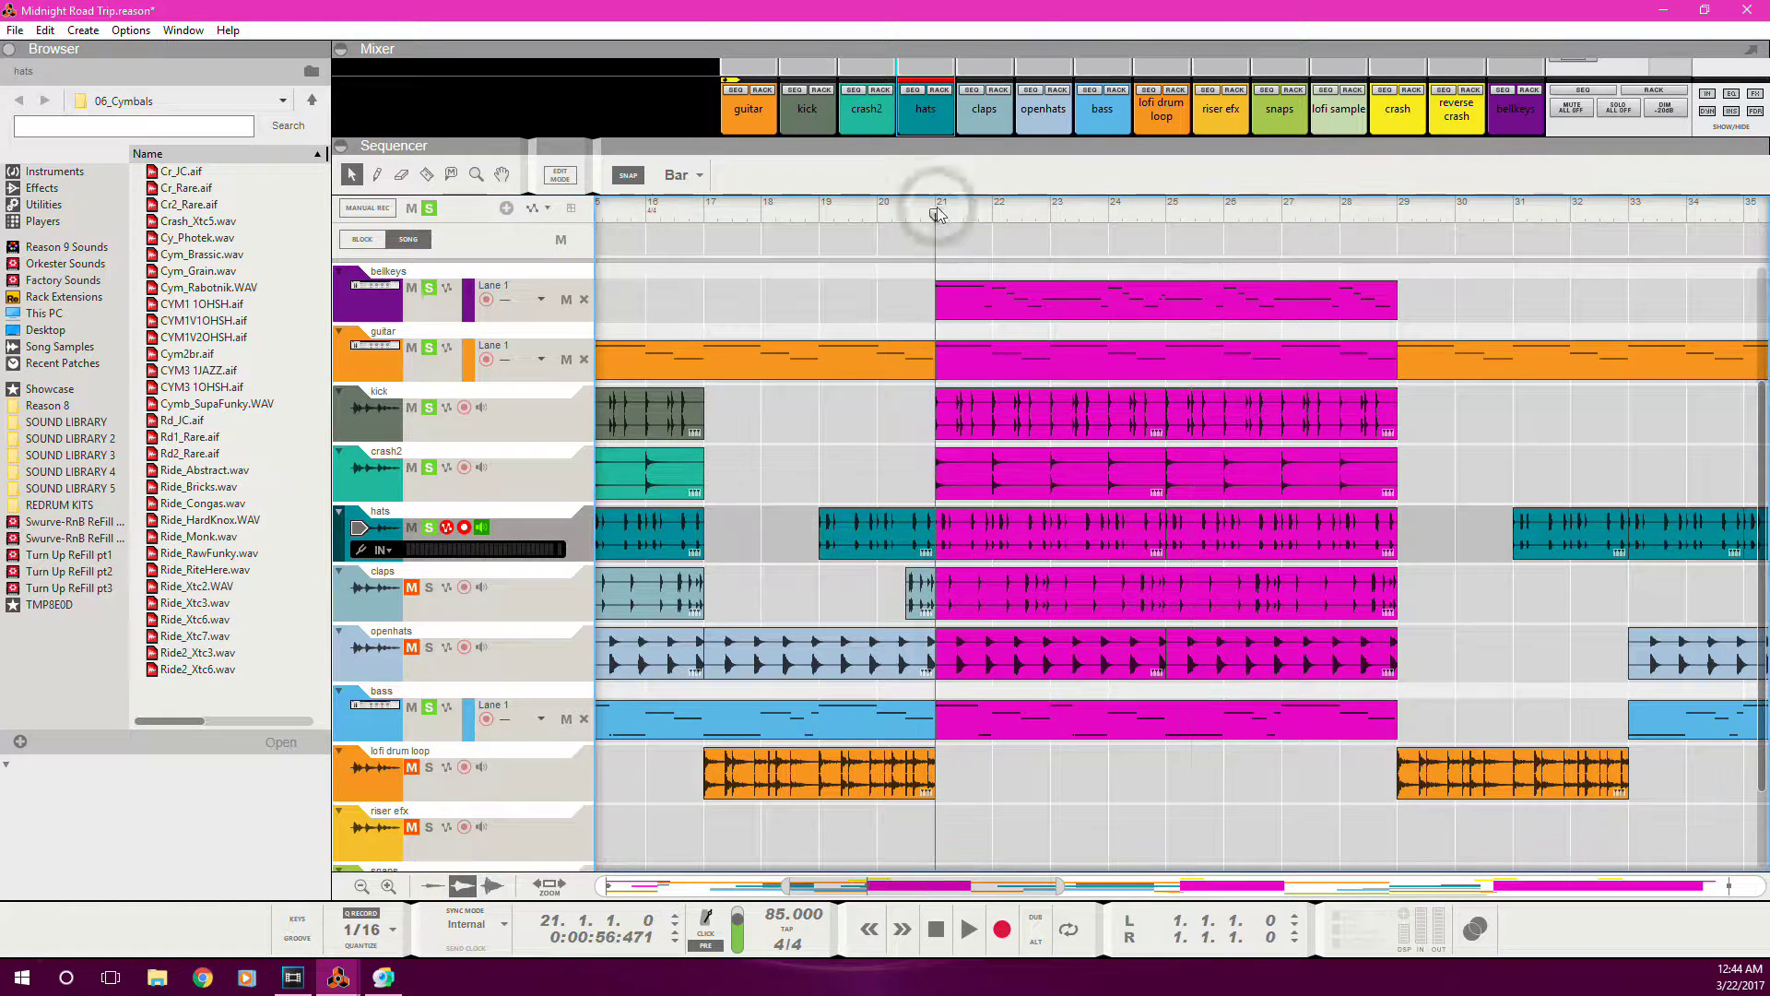
pyautogui.click(346, 733)
pyautogui.press('space')
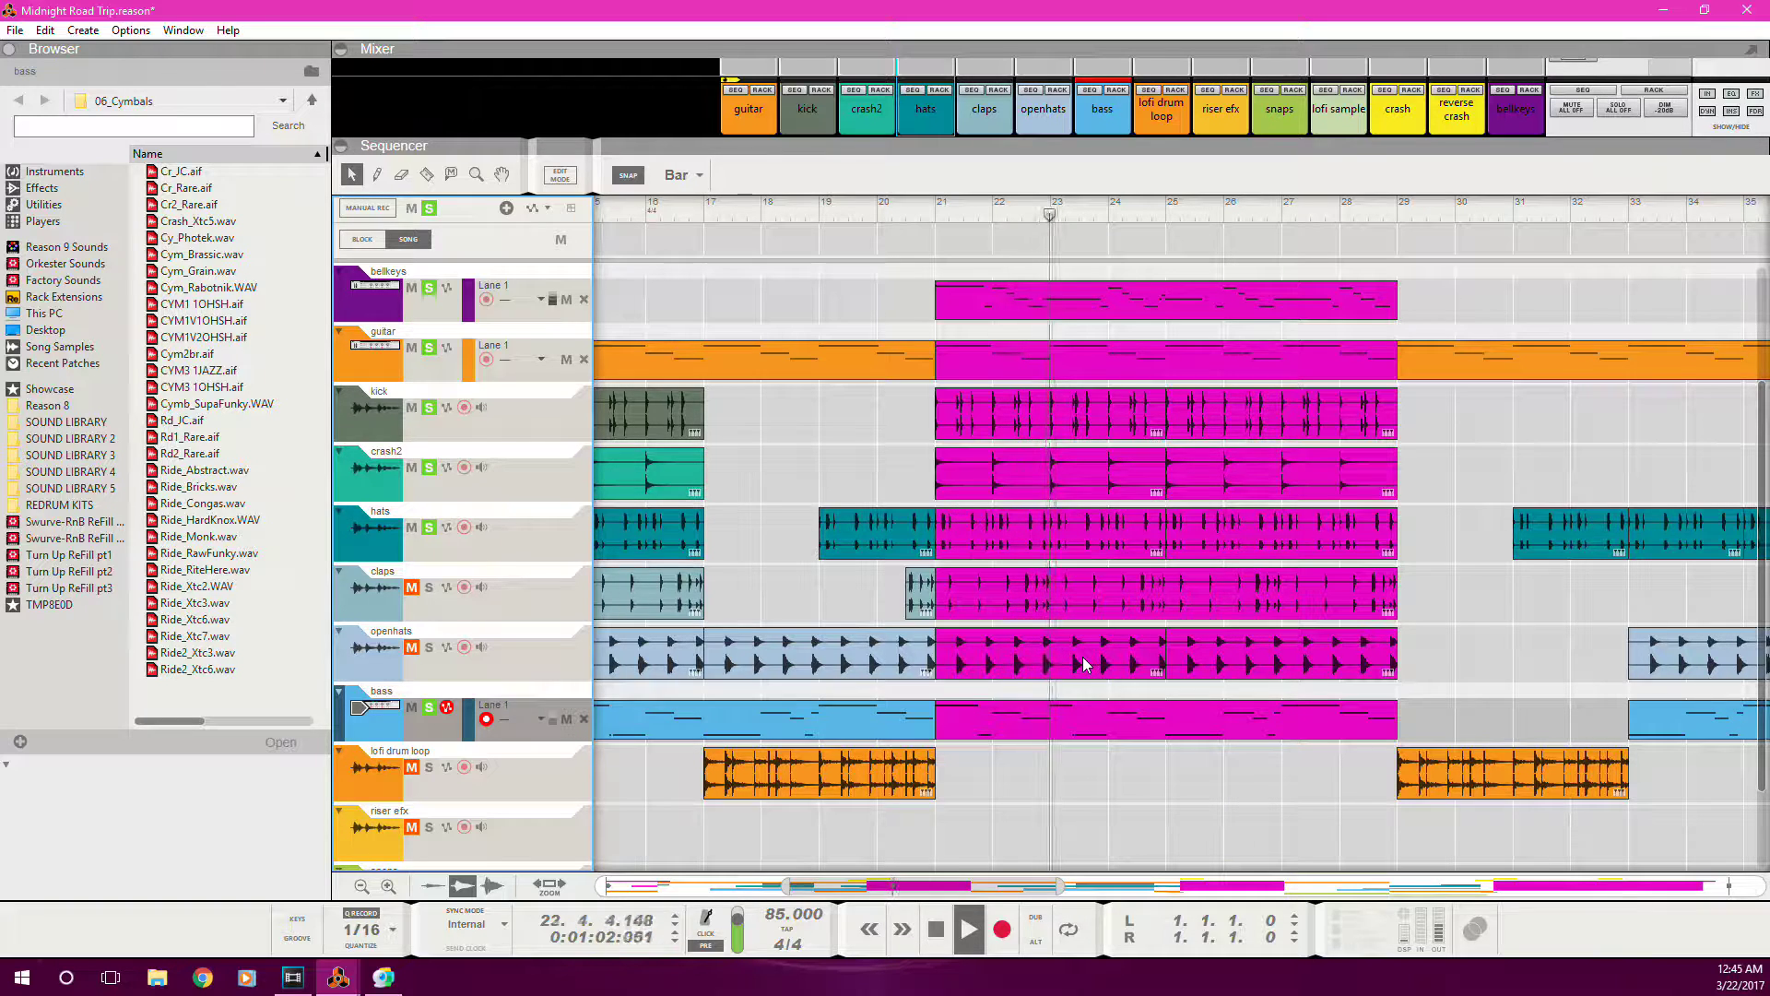
# - Stop playback and bring up the bass track's Trap Bang instrument and Scales & Chords player in the rack
pyautogui.scroll(-1, 1084, 664)
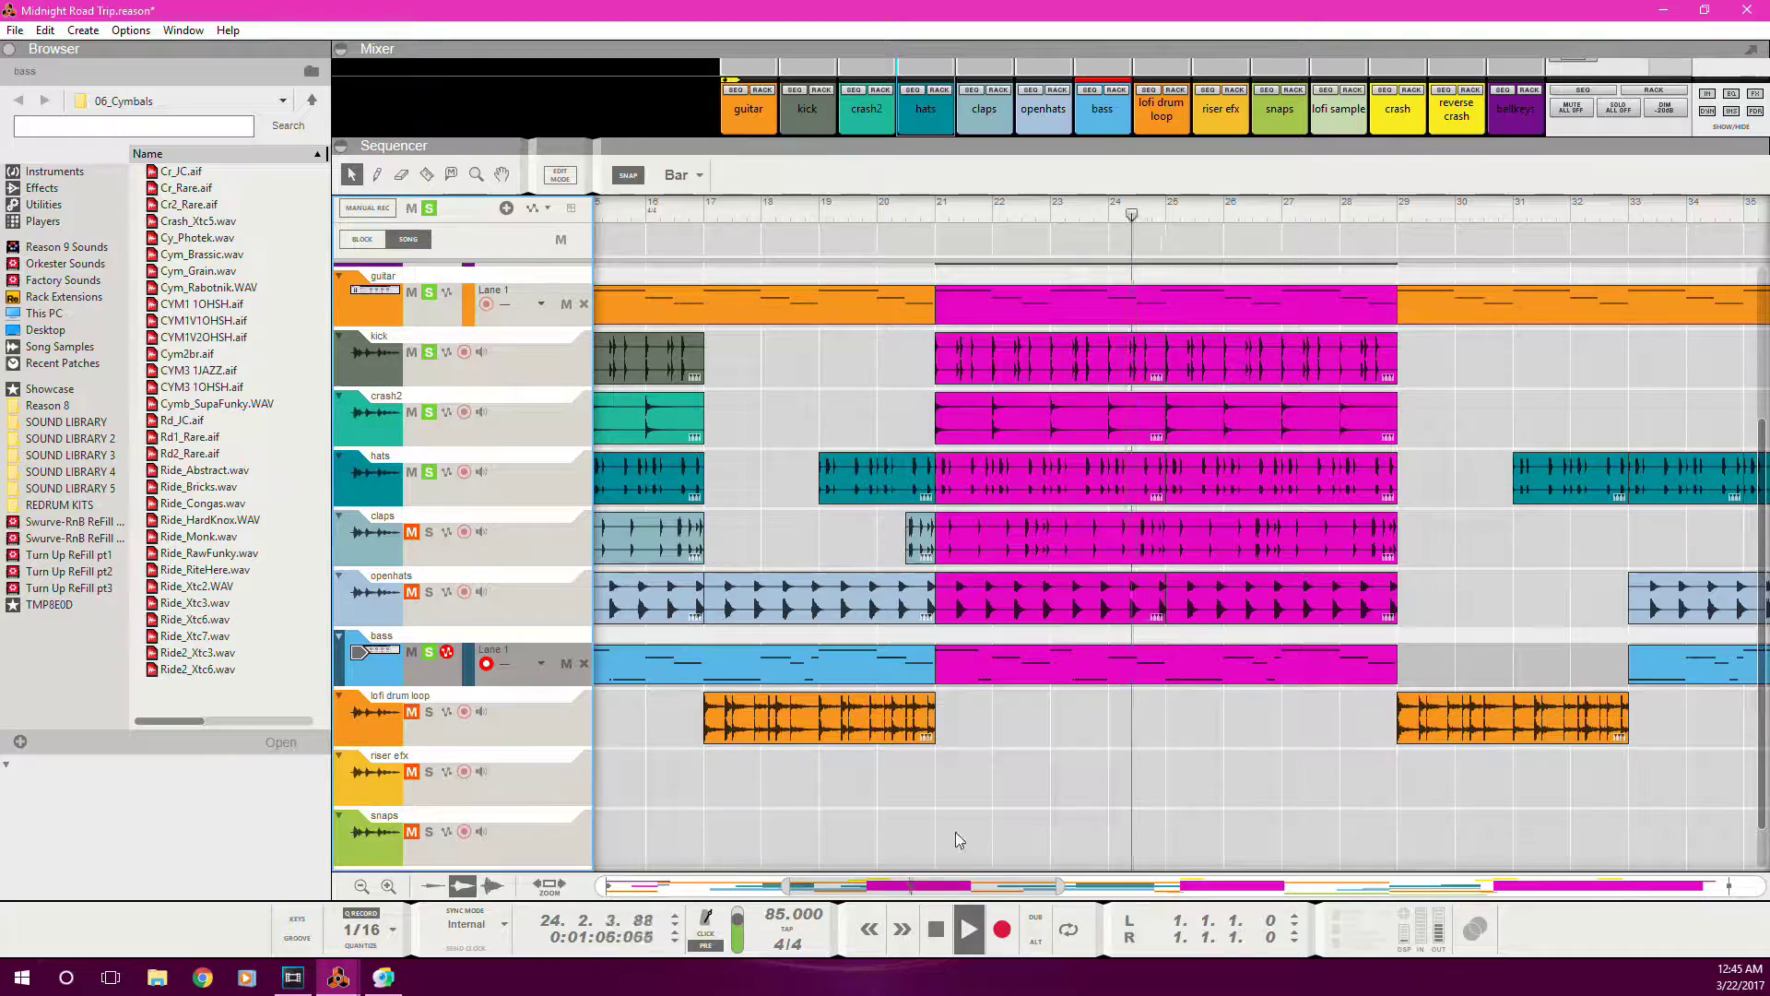
pyautogui.click(939, 933)
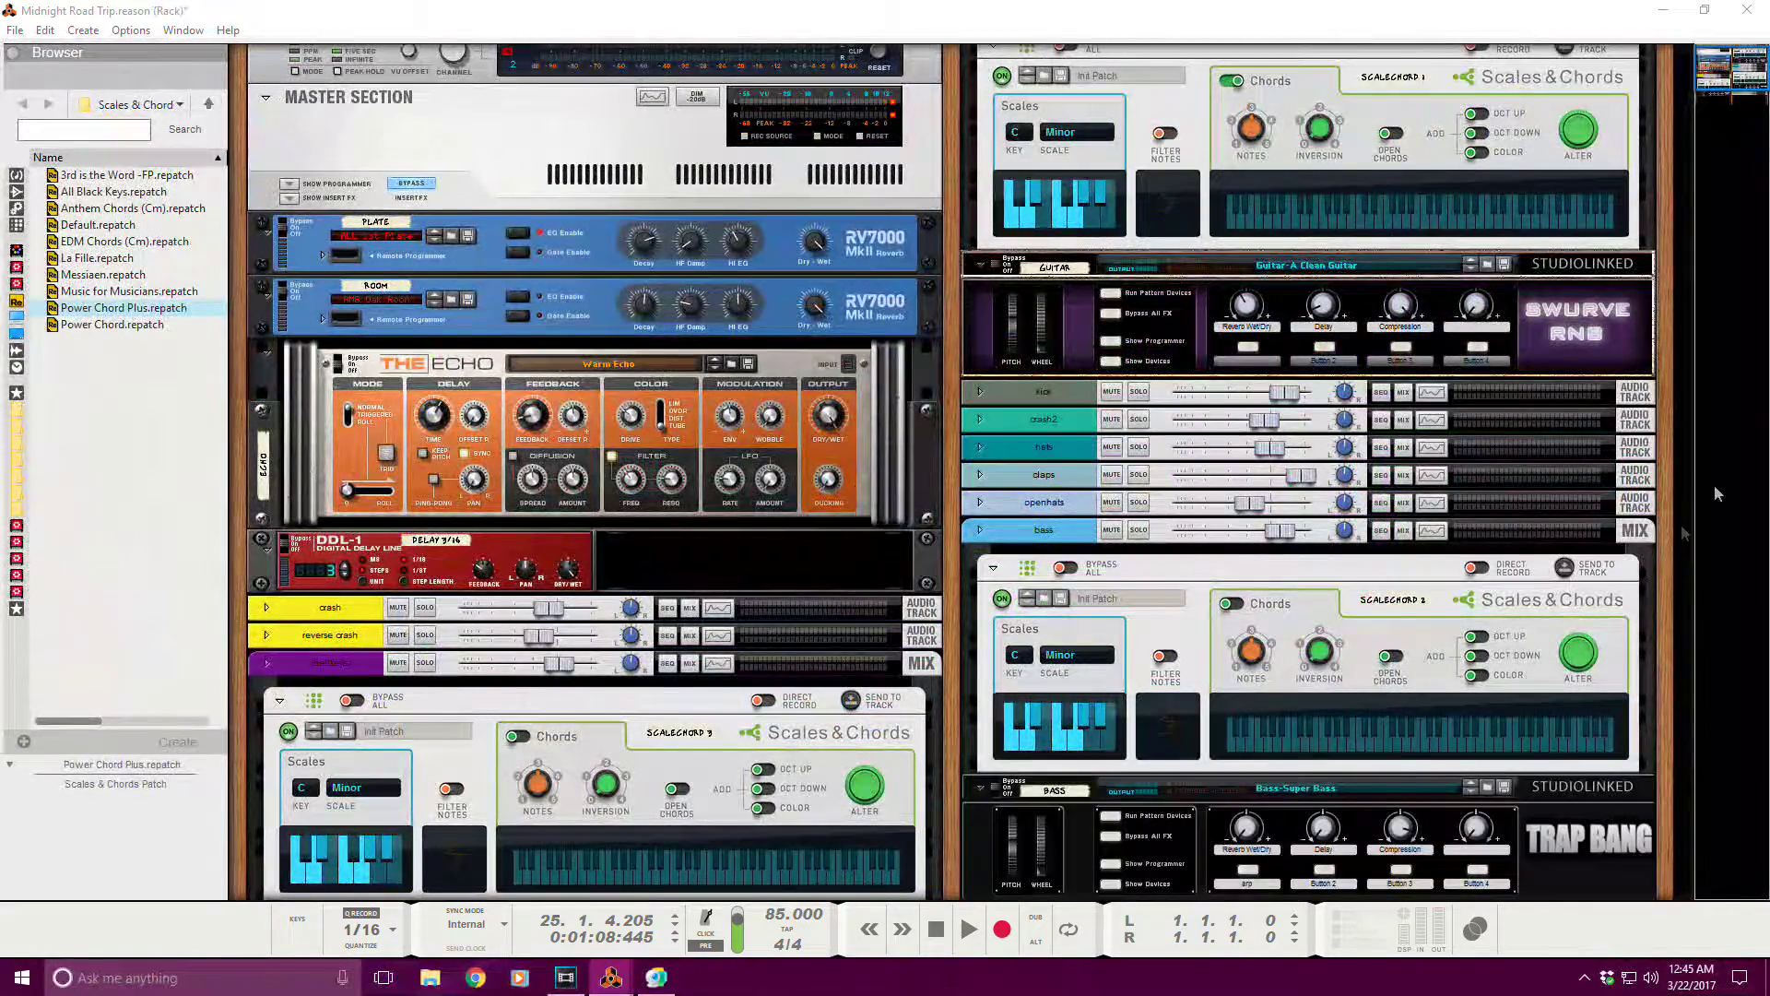
pyautogui.click(1740, 117)
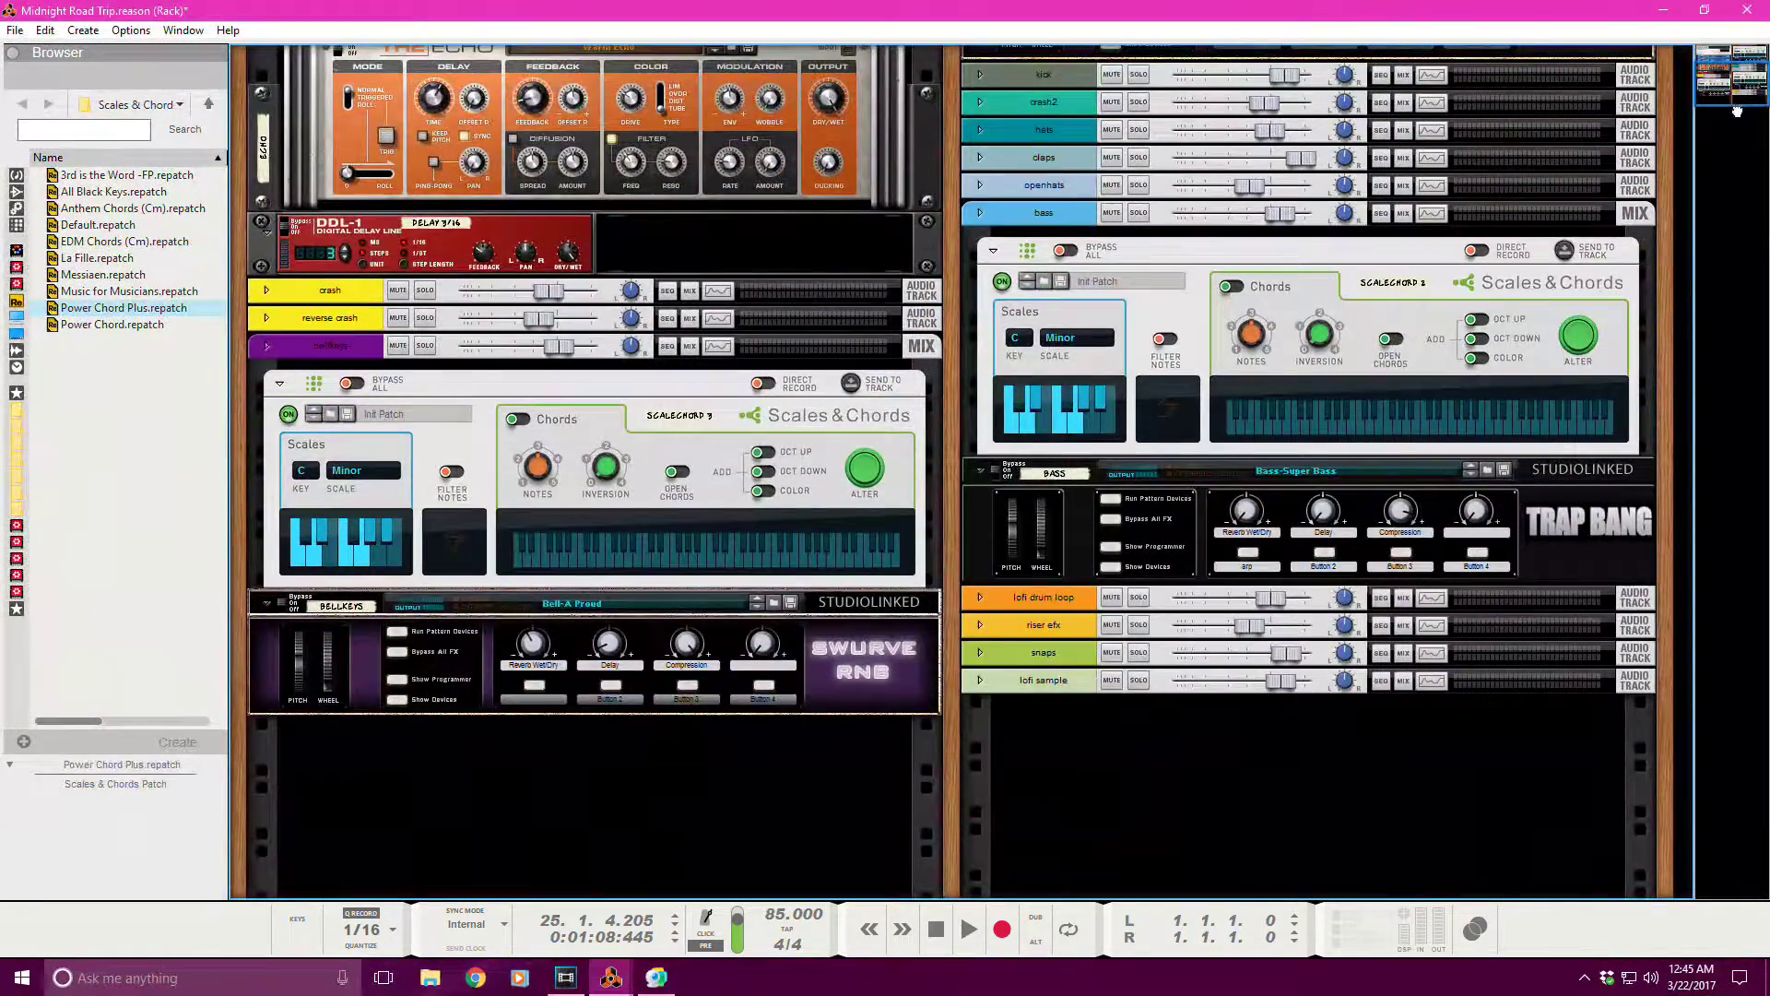
# - Select the bass track's Trap Bang instrument in the rack, and play the soloed bass from bar 21, stopping around bar 25
pyautogui.click(1572, 507)
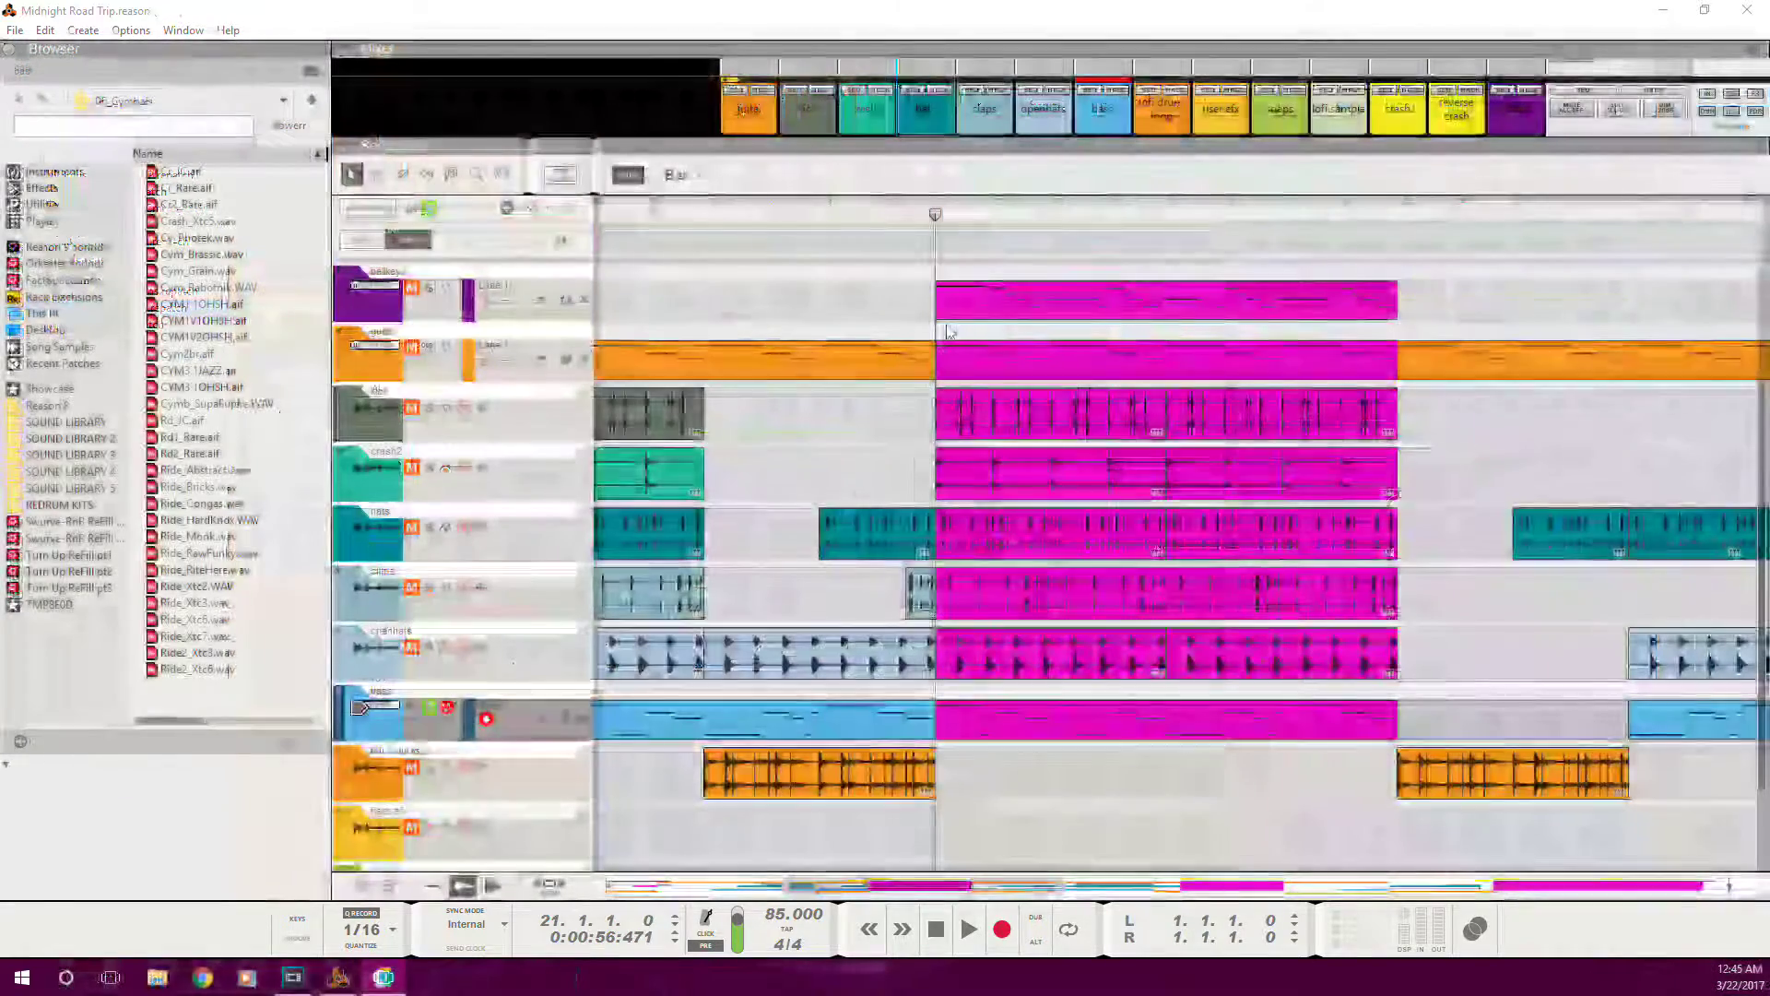
pyautogui.click(937, 212)
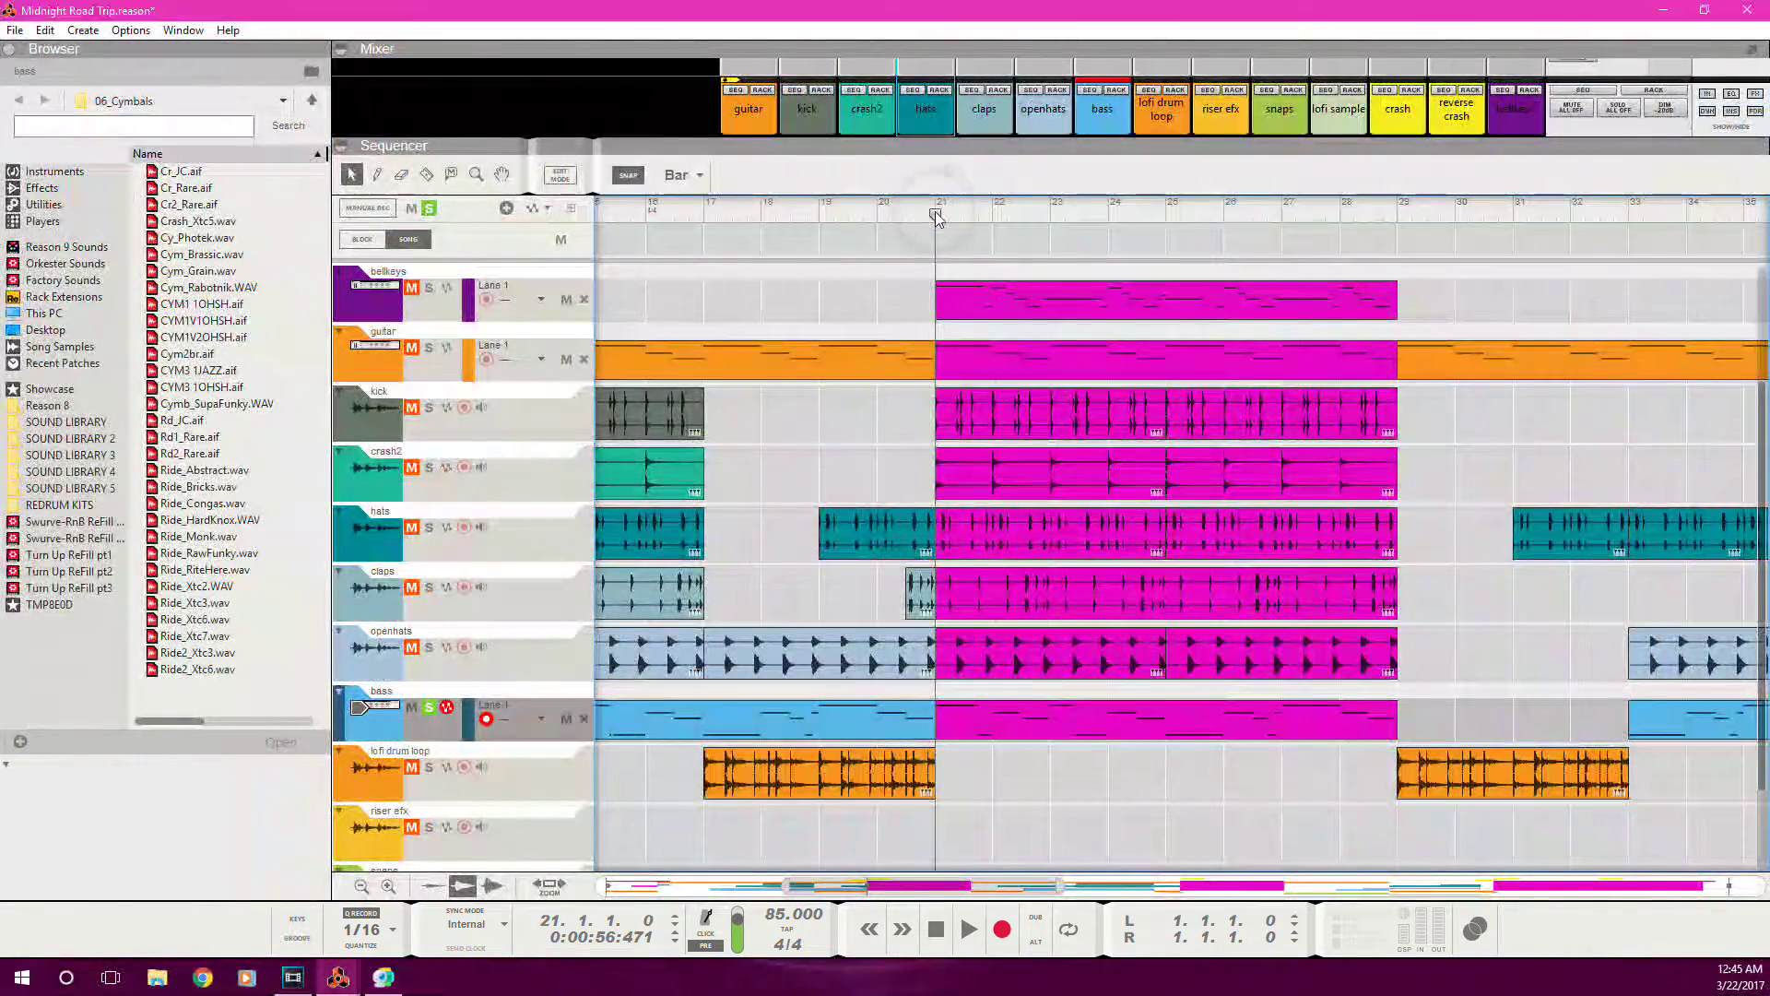
pyautogui.press('space')
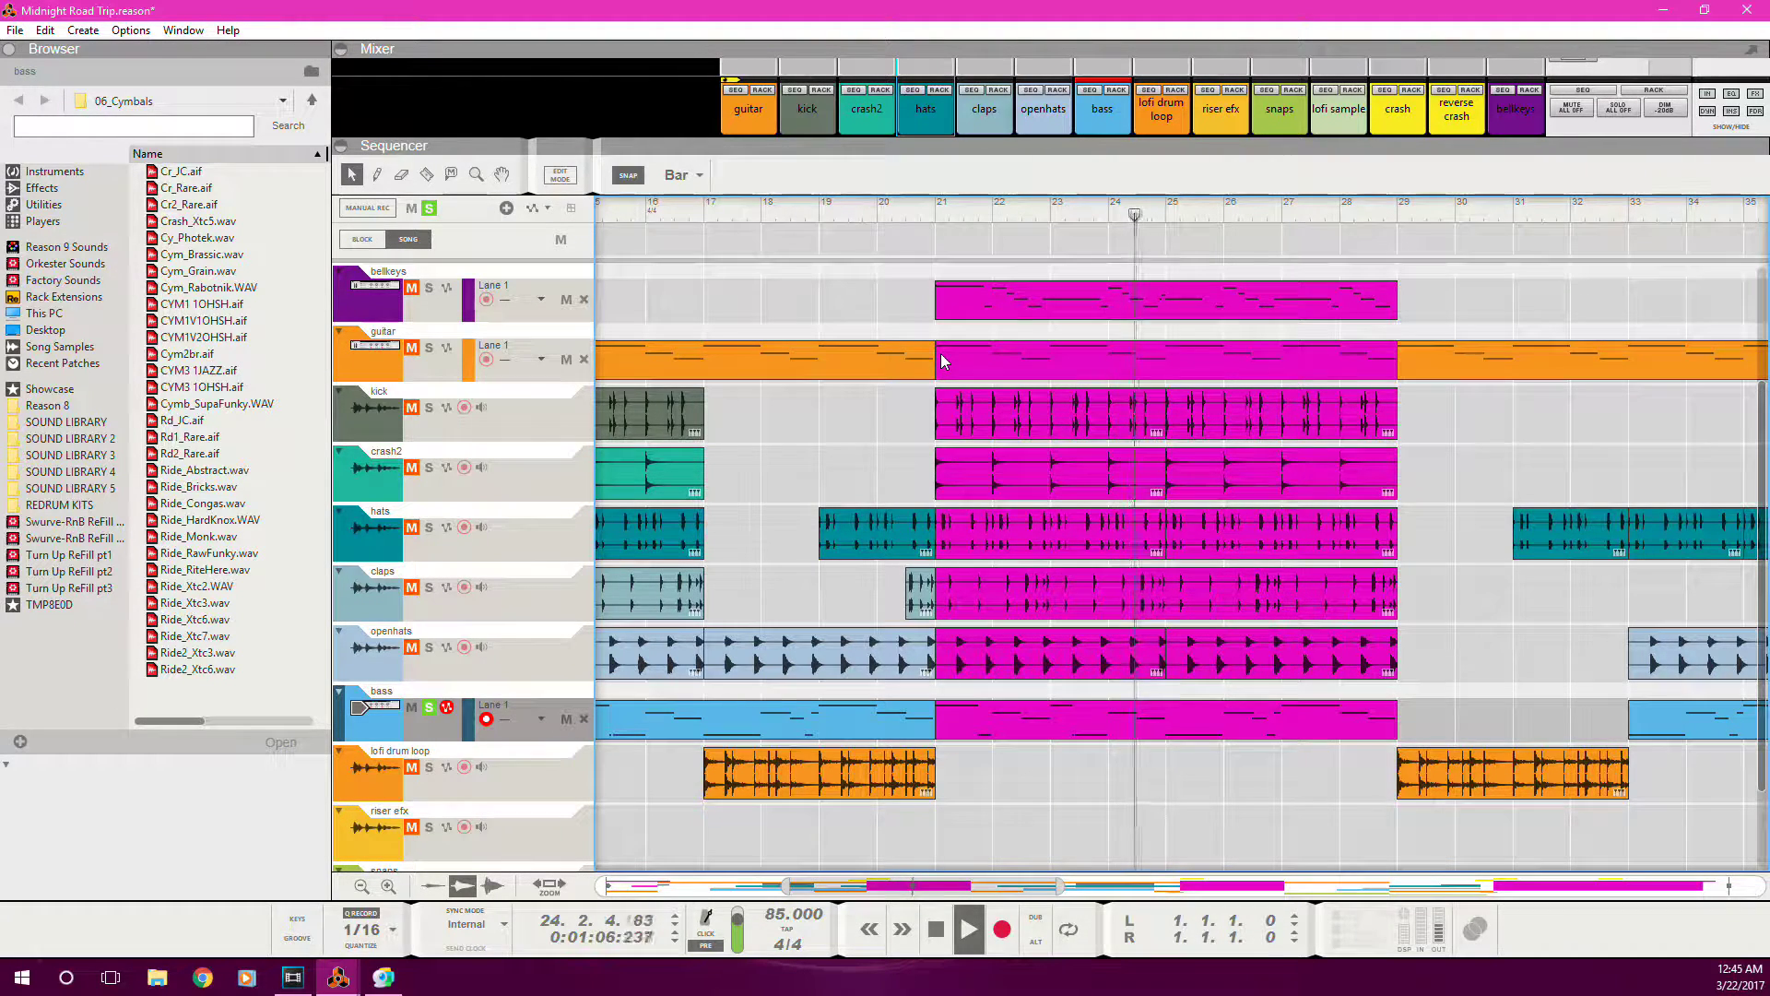
pyautogui.press('space')
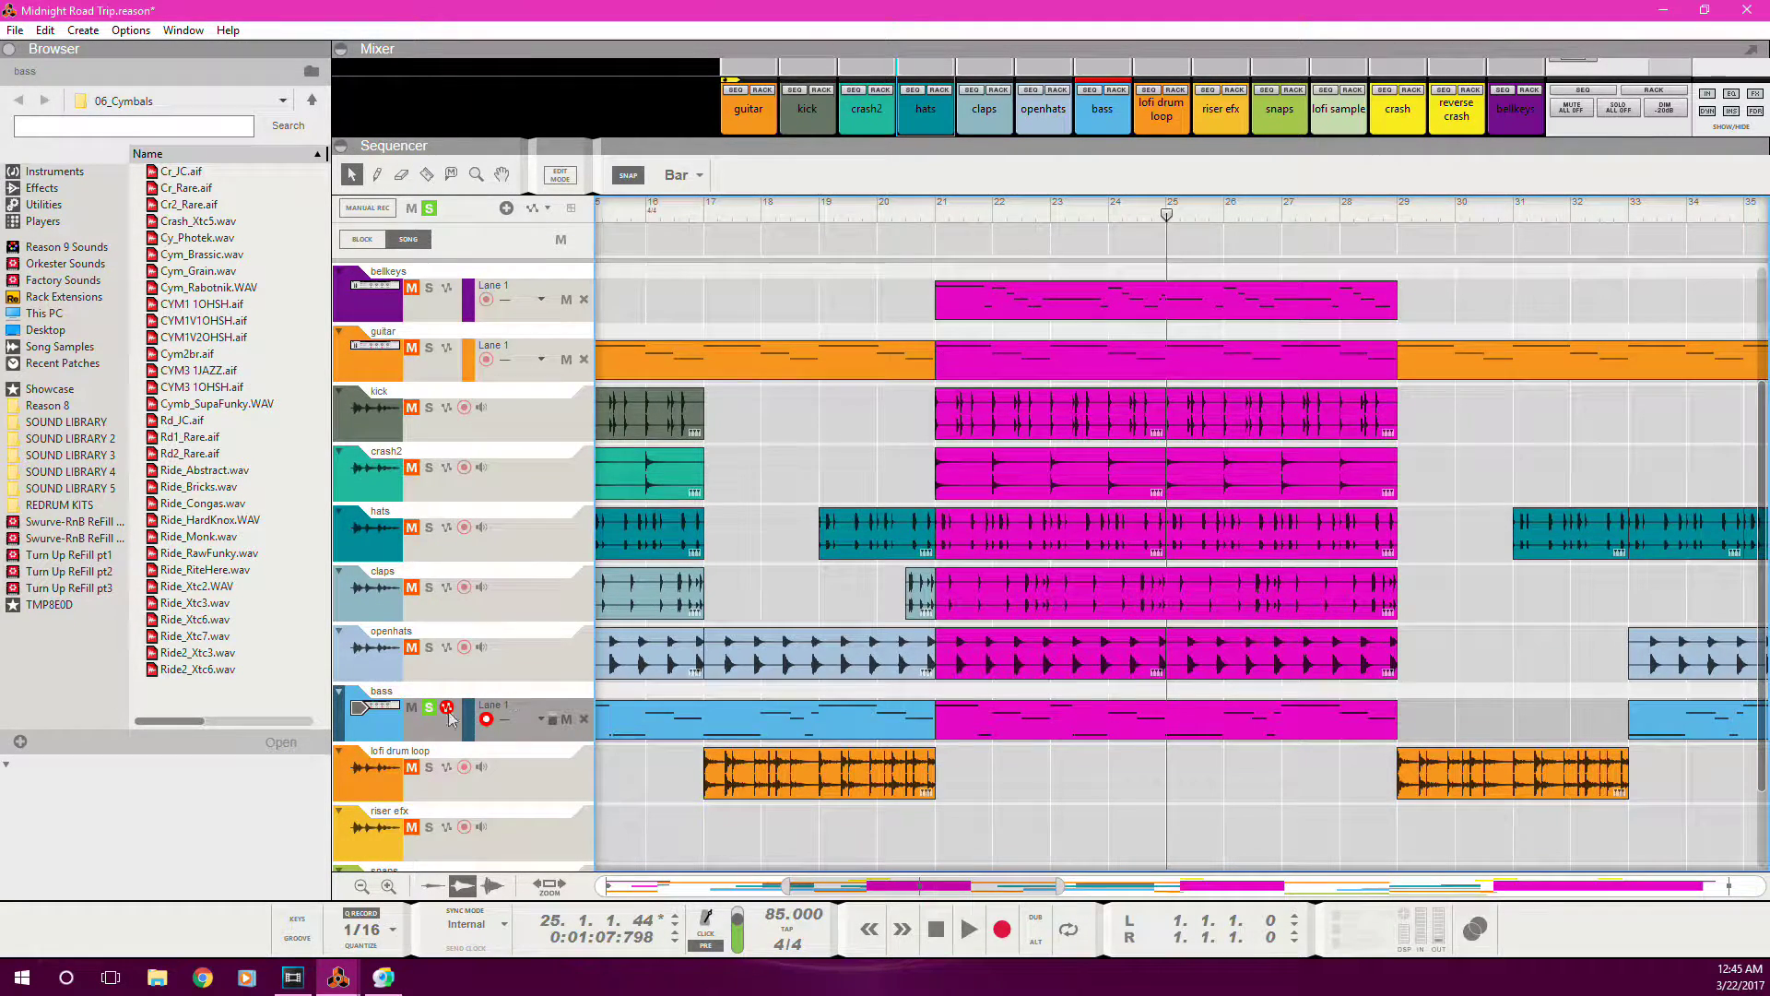
# - Turn off the bass track's solo, select the claps track, and play the full mix from bar 21
pyautogui.click(429, 709)
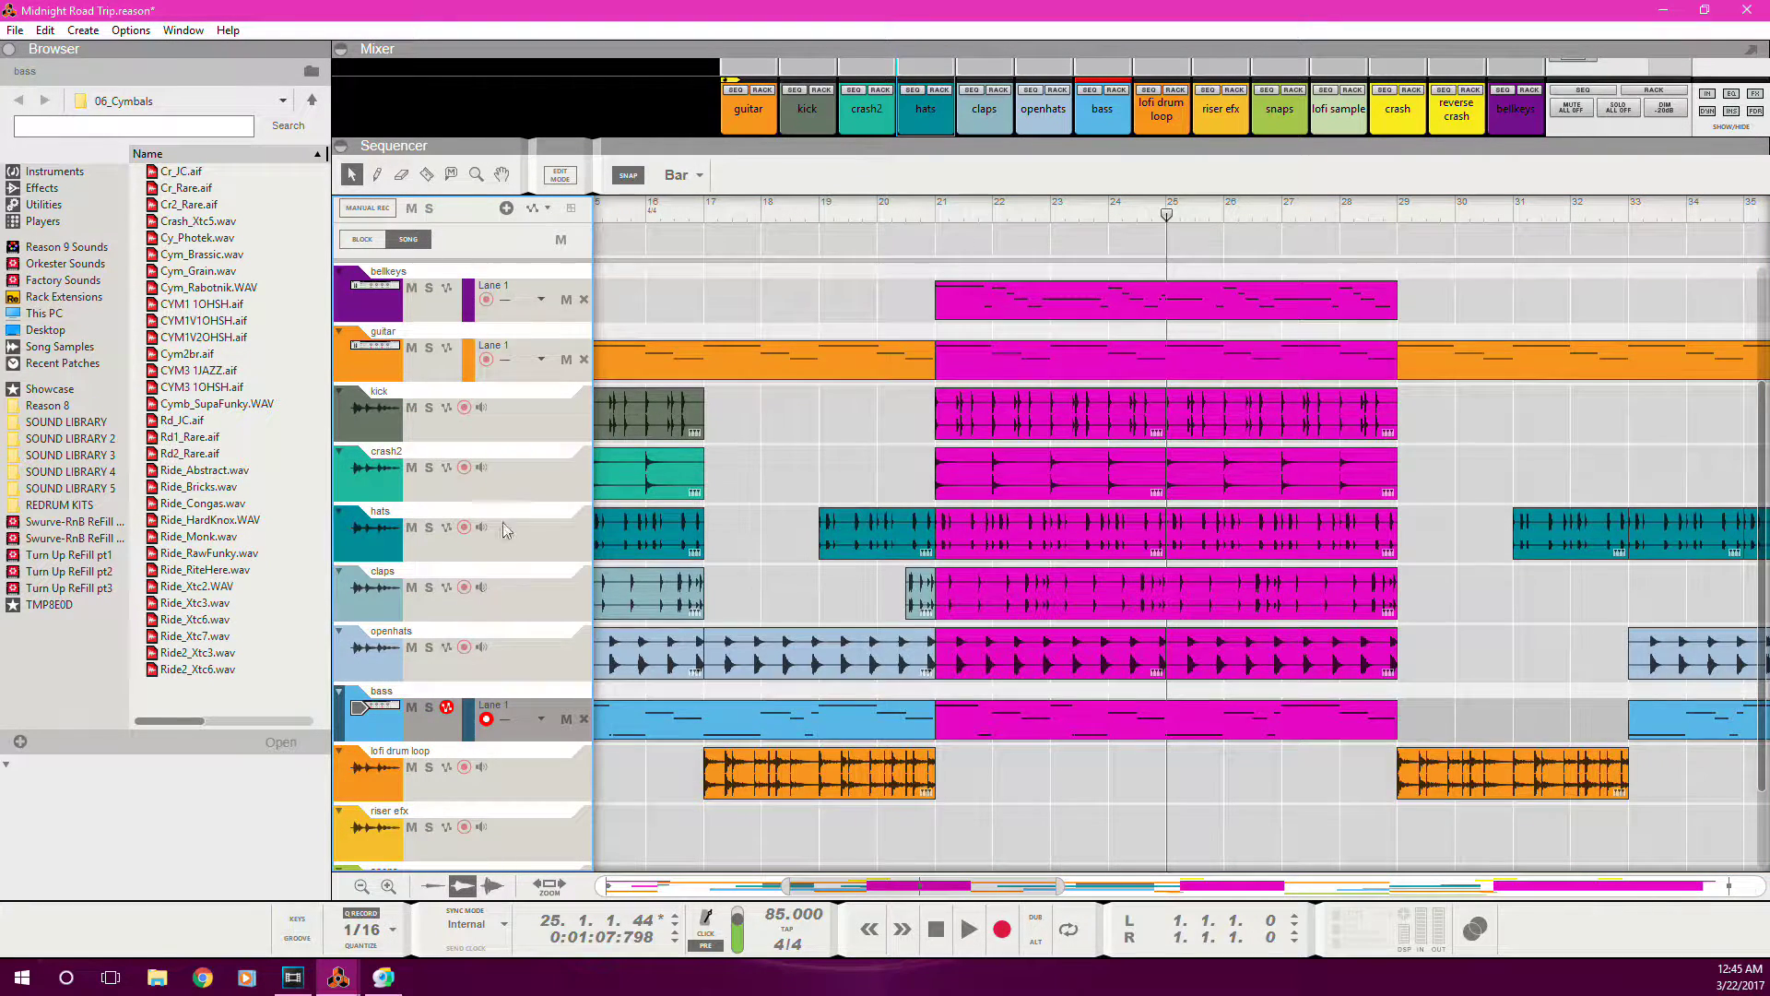
pyautogui.scroll(-1, 503, 532)
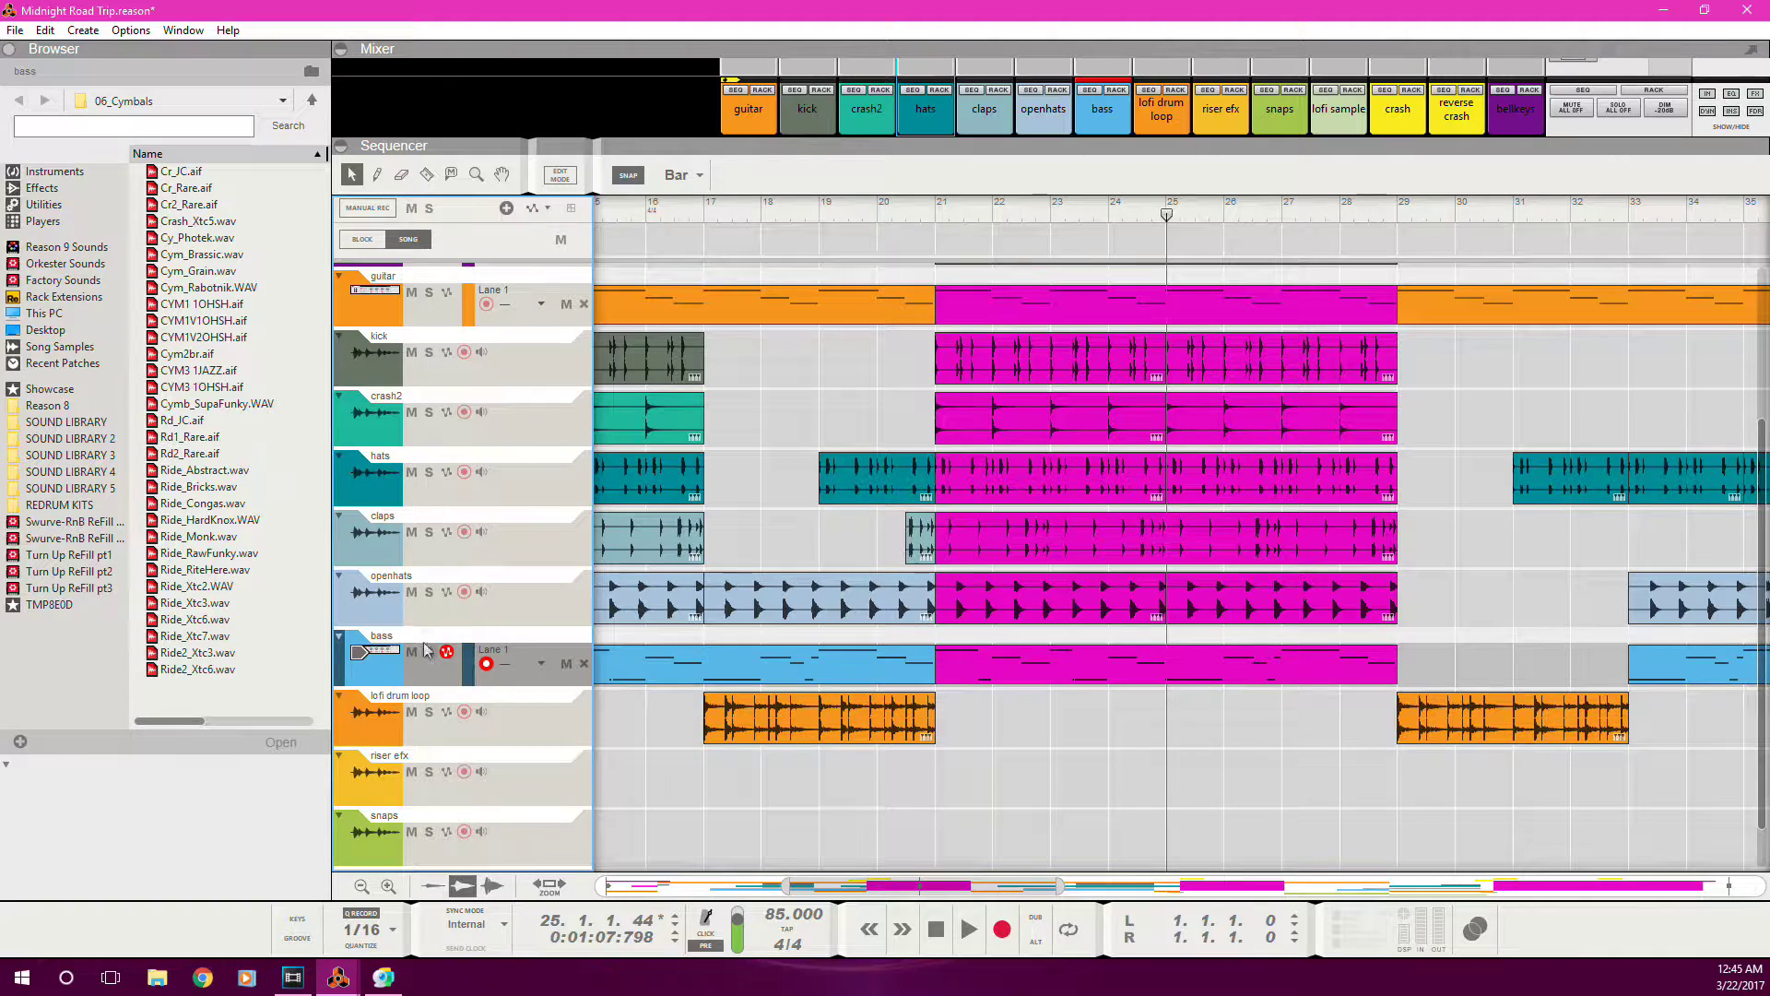
pyautogui.click(941, 222)
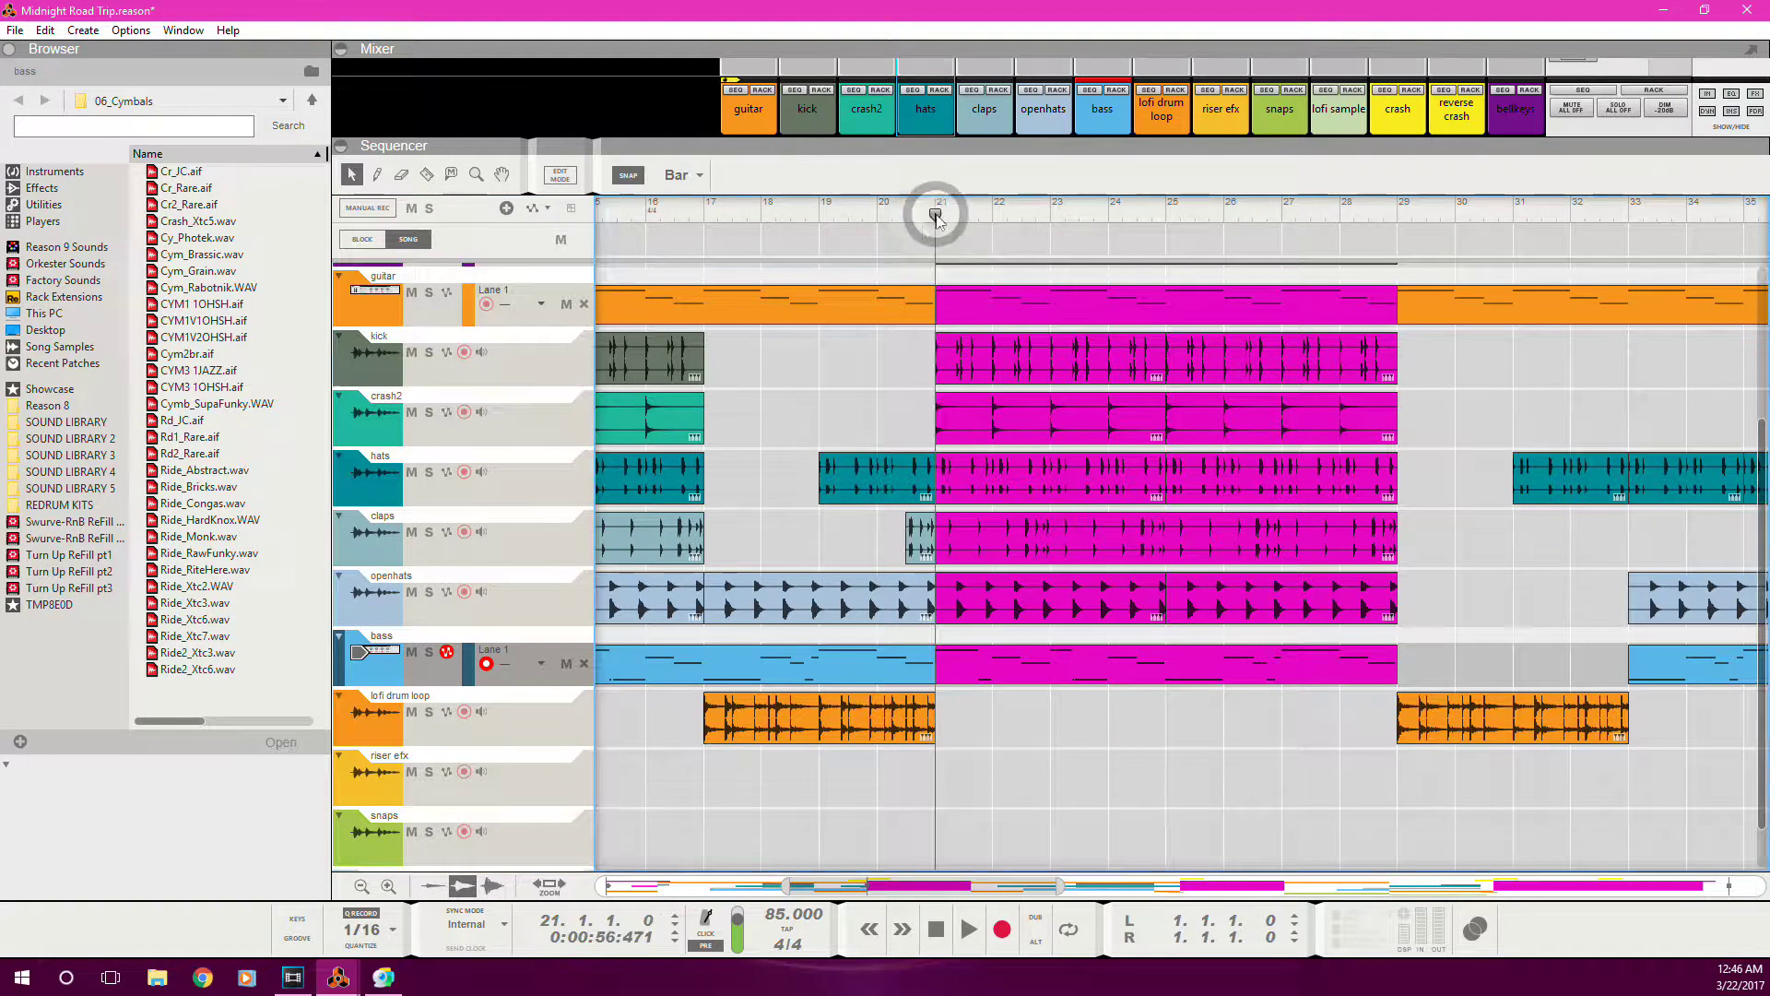
pyautogui.click(341, 551)
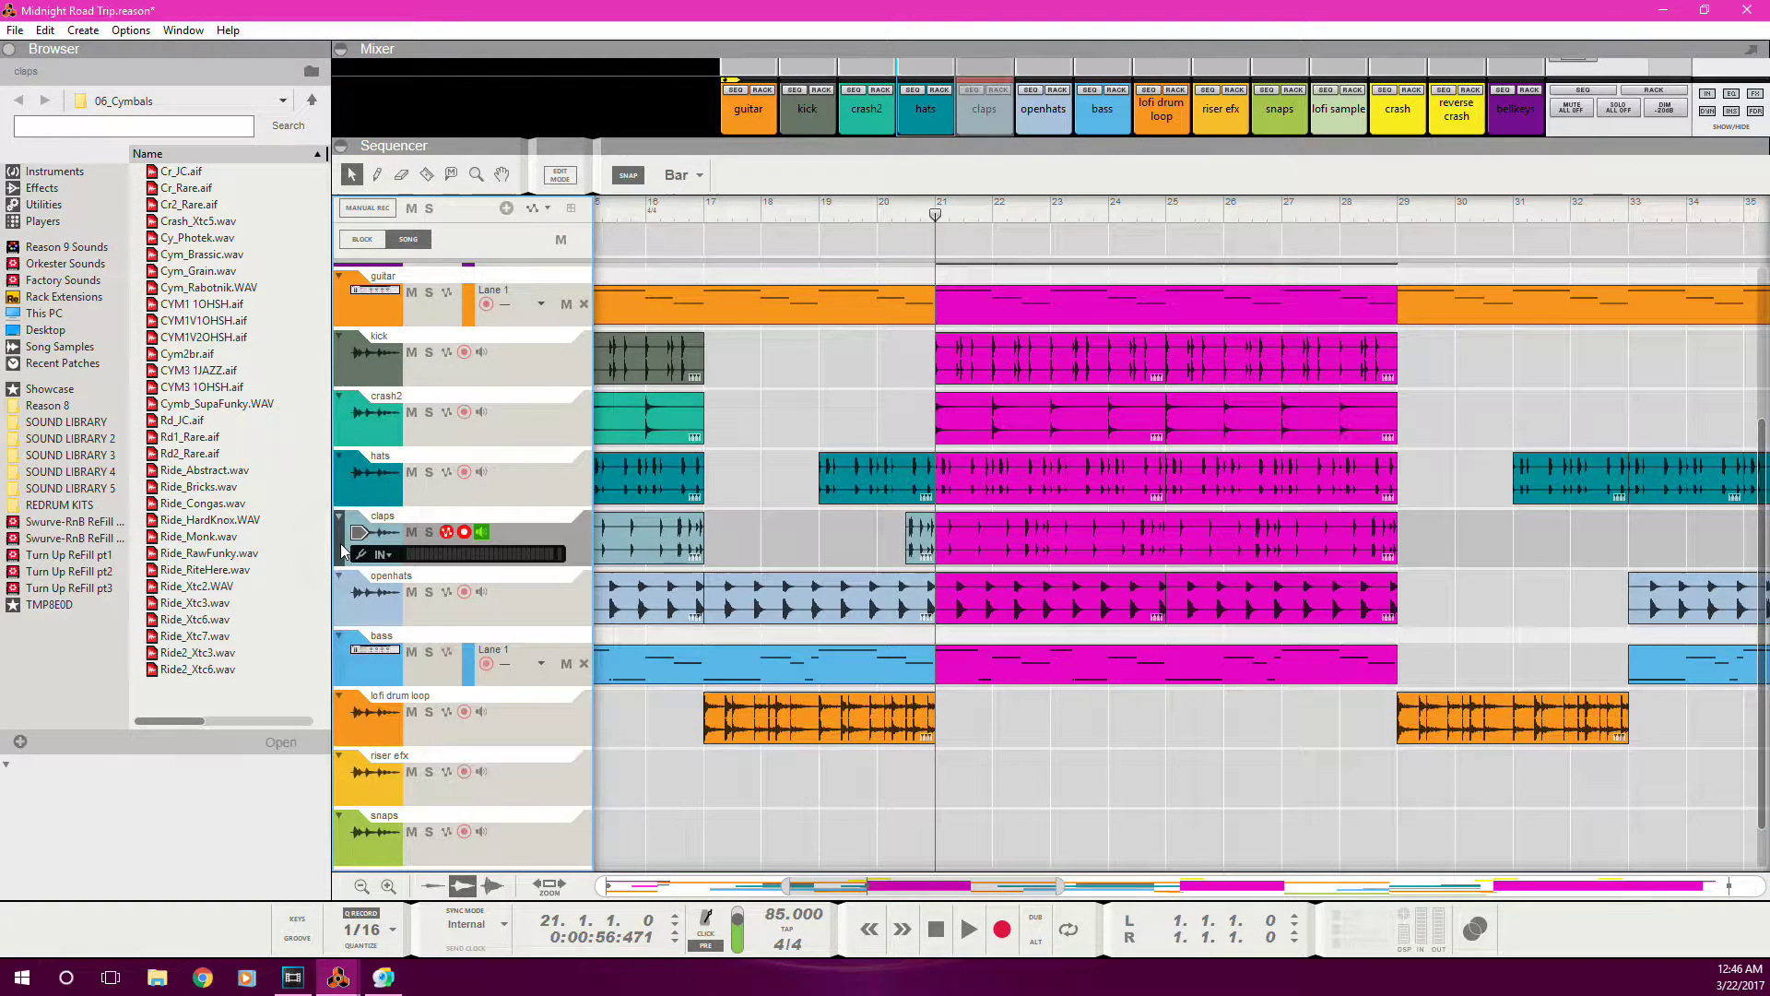
pyautogui.click(341, 606)
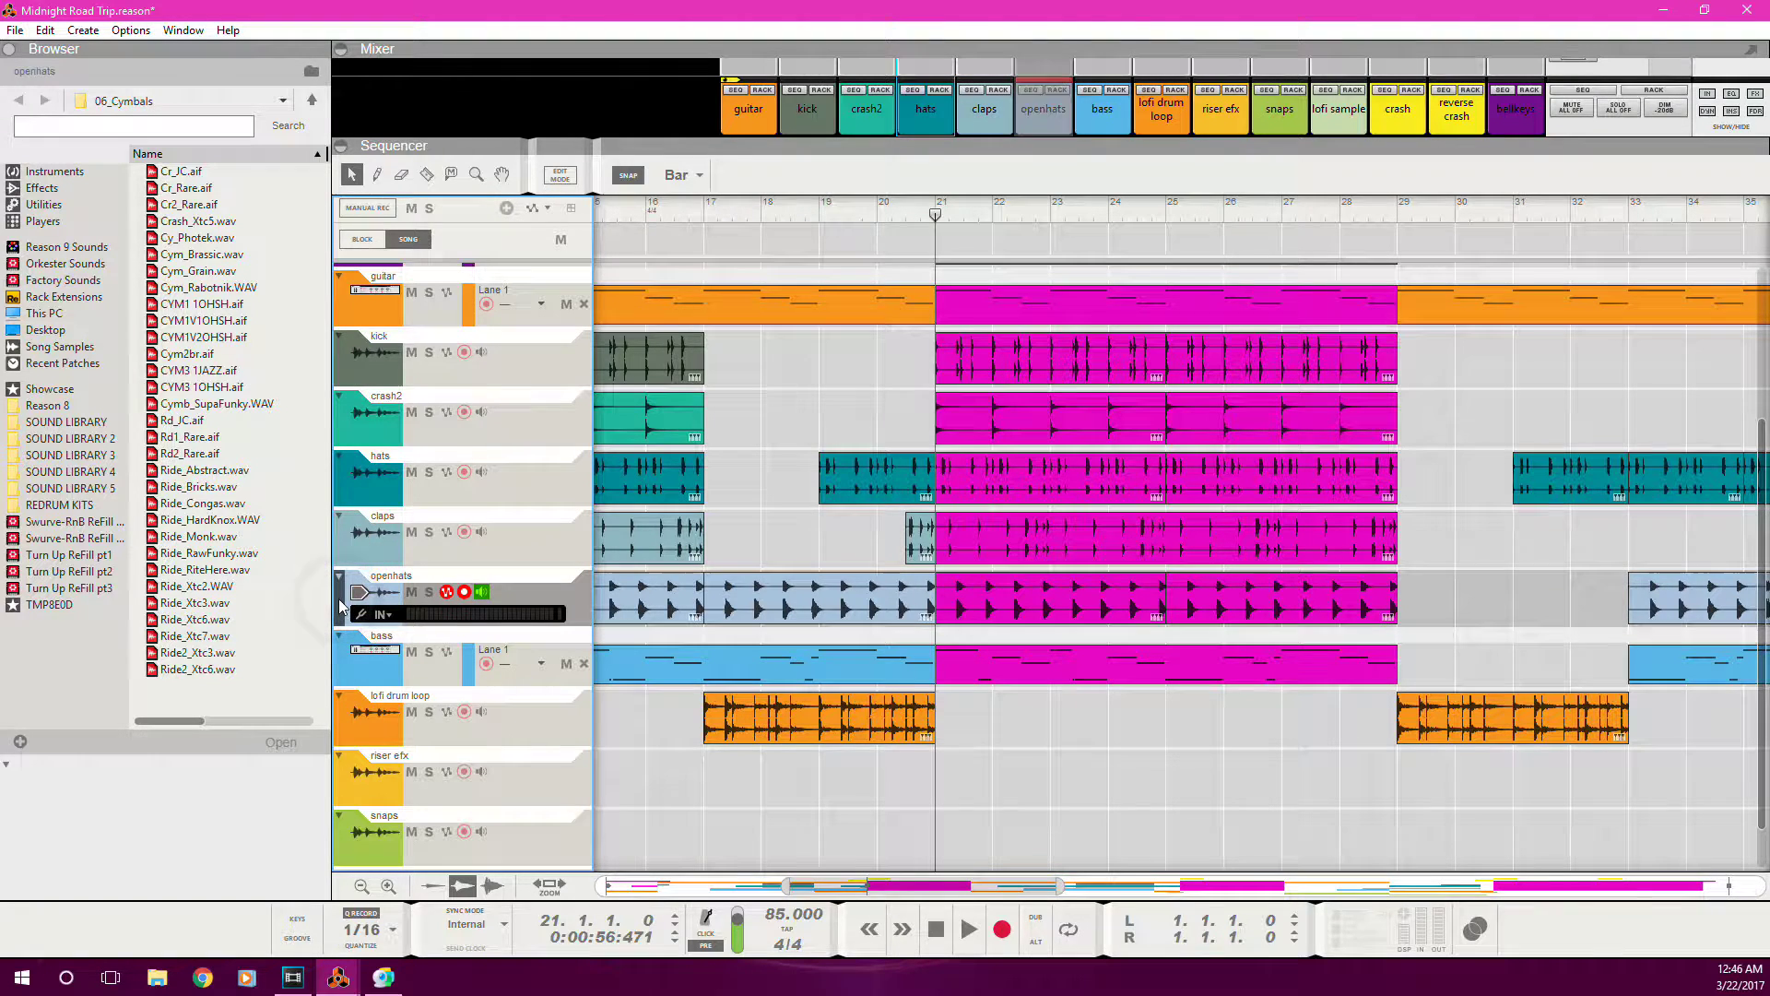
pyautogui.click(343, 552)
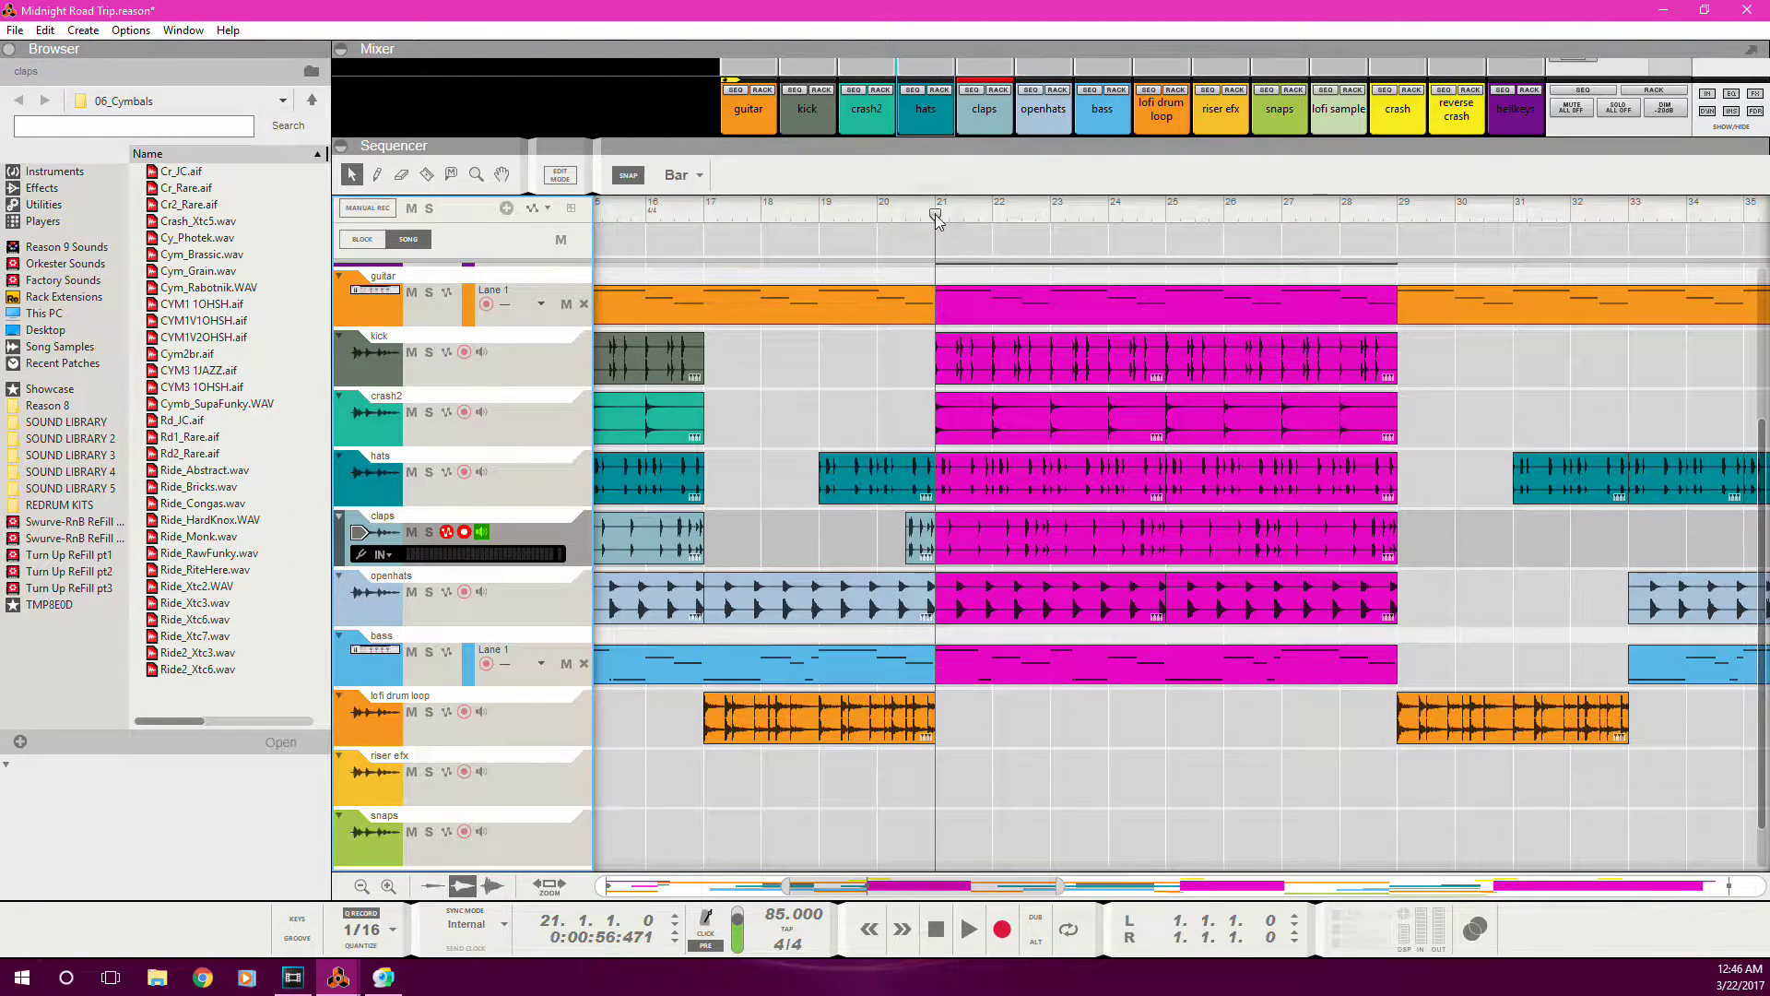
pyautogui.press('space')
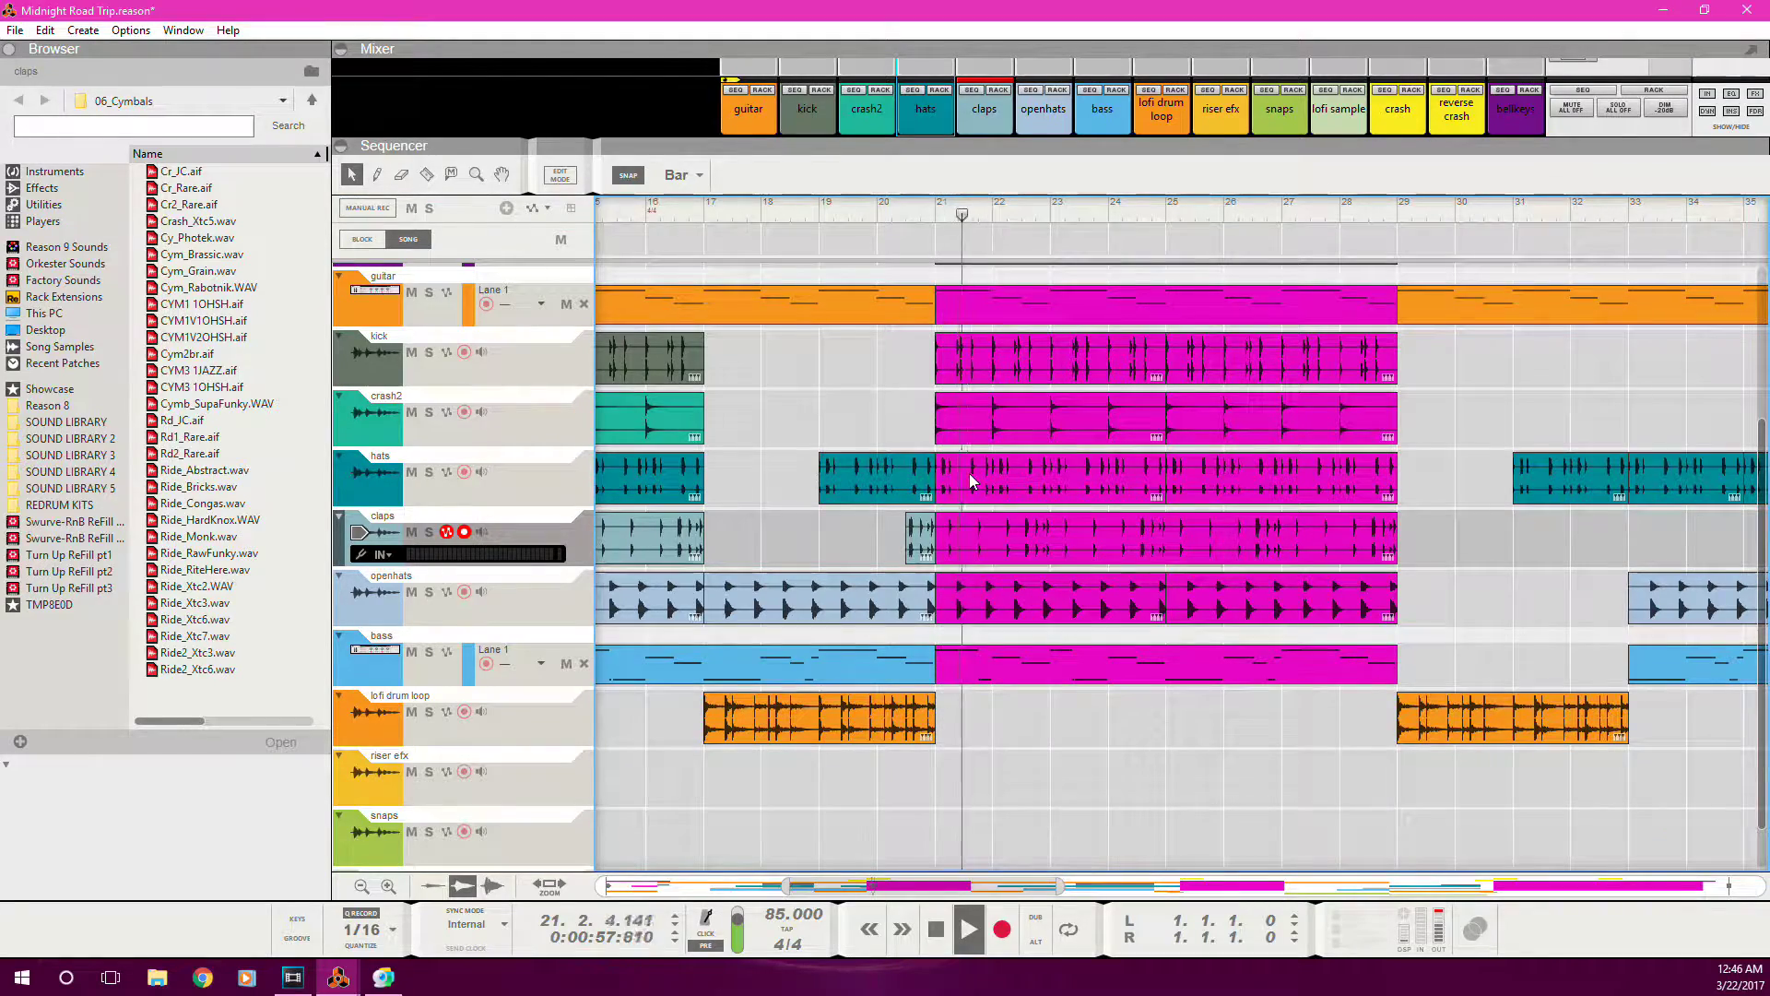
# - Stop playback and check the claps channel's fader and send effects in the enlarged mixer, shrinking the mixer again when done
pyautogui.moveTo(1038, 155); pyautogui.dragTo(1025, 437)
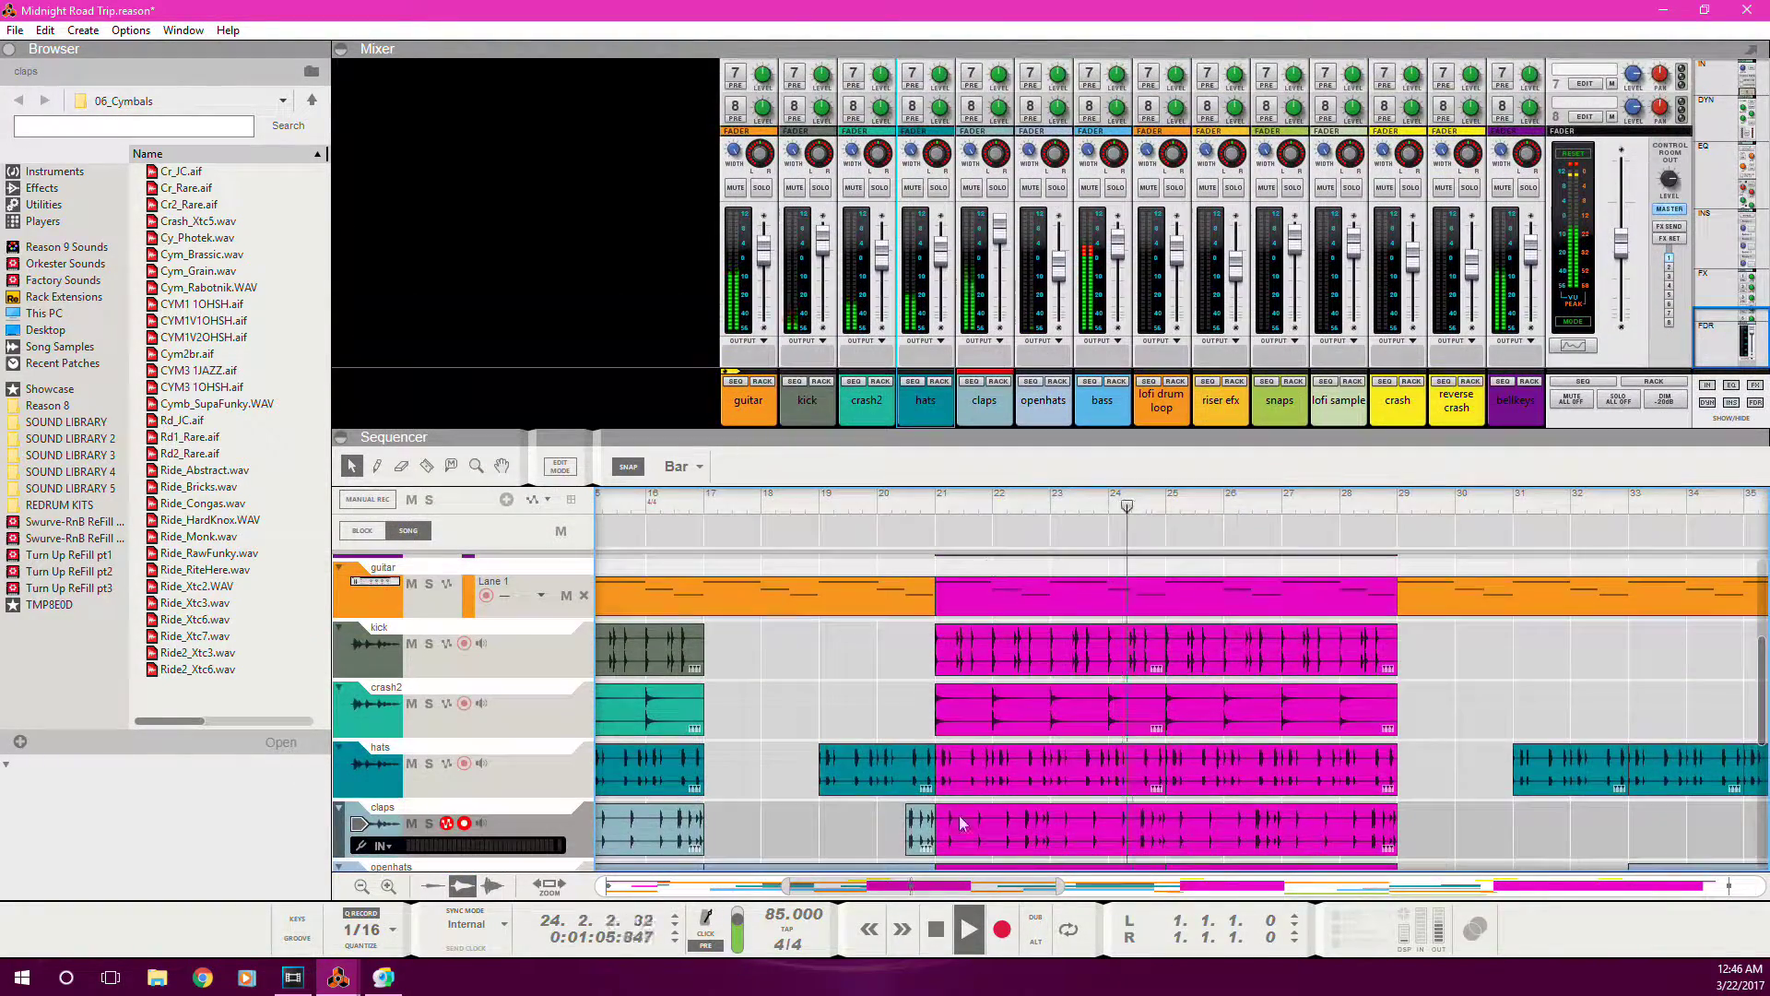
pyautogui.click(938, 928)
pyautogui.moveTo(1070, 431); pyautogui.dragTo(1070, 752)
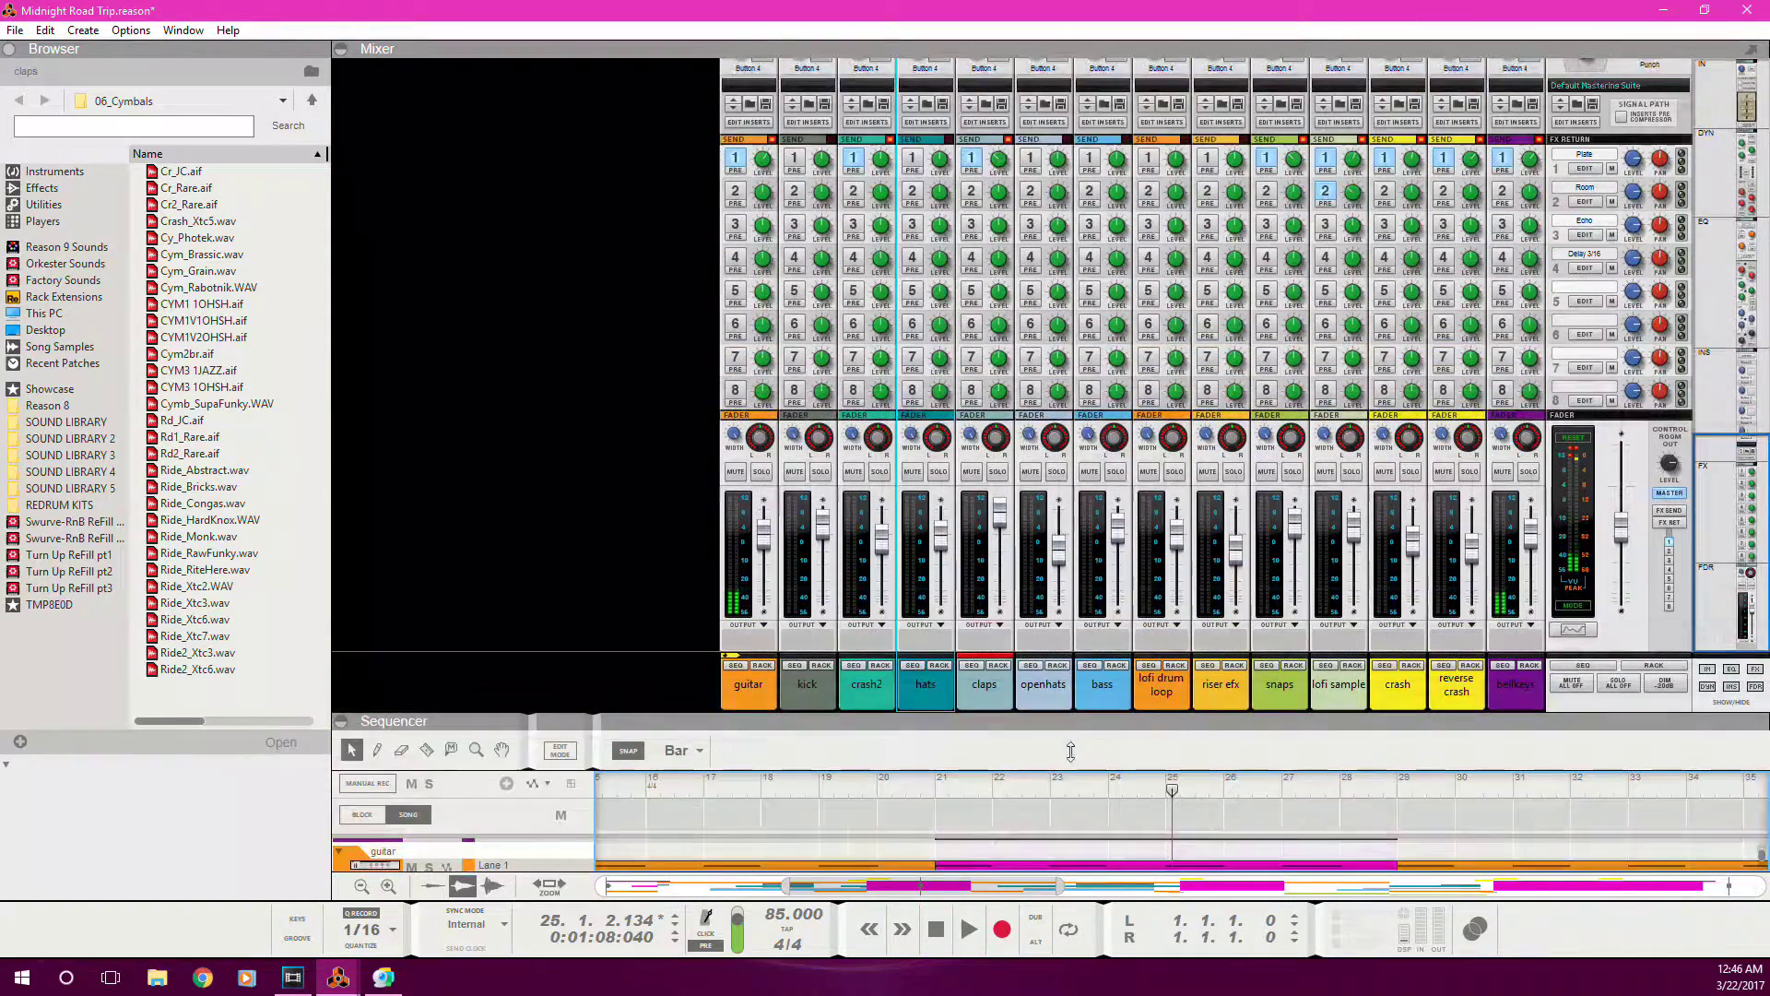
pyautogui.moveTo(1712, 504); pyautogui.dragTo(1715, 442)
pyautogui.click(993, 314)
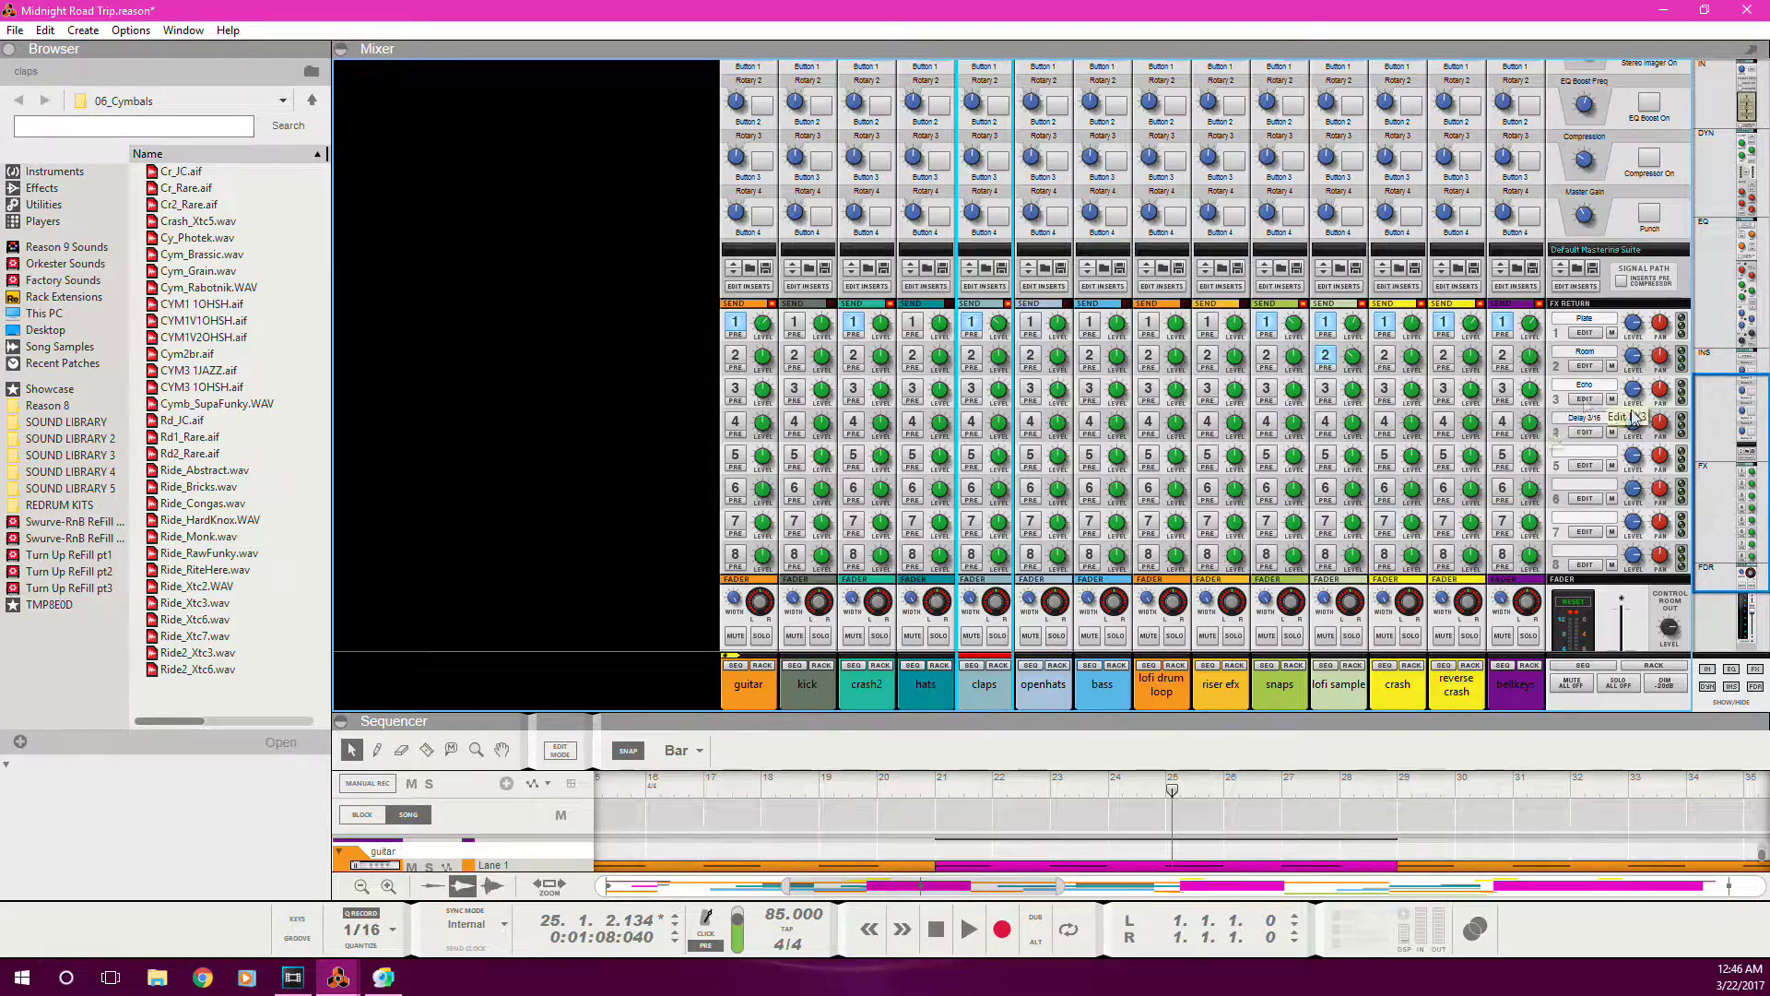
pyautogui.moveTo(1706, 507); pyautogui.dragTo(1704, 569)
pyautogui.moveTo(1231, 722); pyautogui.dragTo(1217, 210)
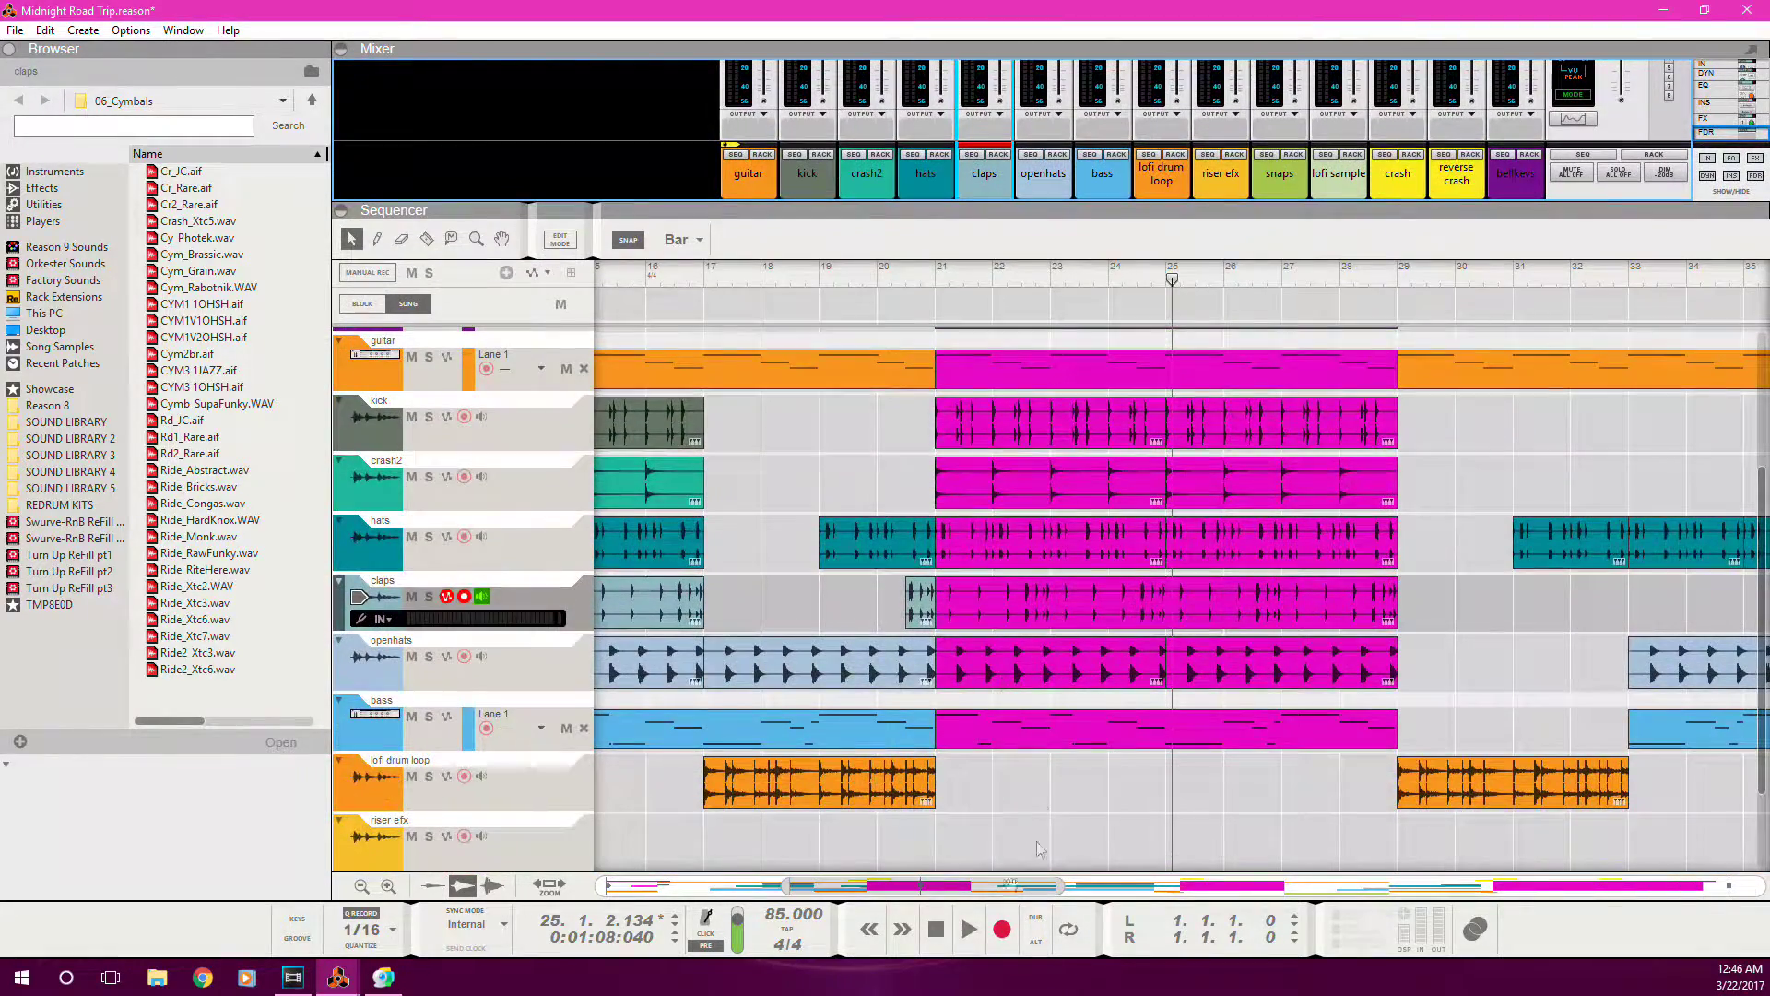
# - Play the full mix again from bar 21 with the mixer collapsed, and stop around bar 26
pyautogui.click(936, 276)
pyautogui.press('space')
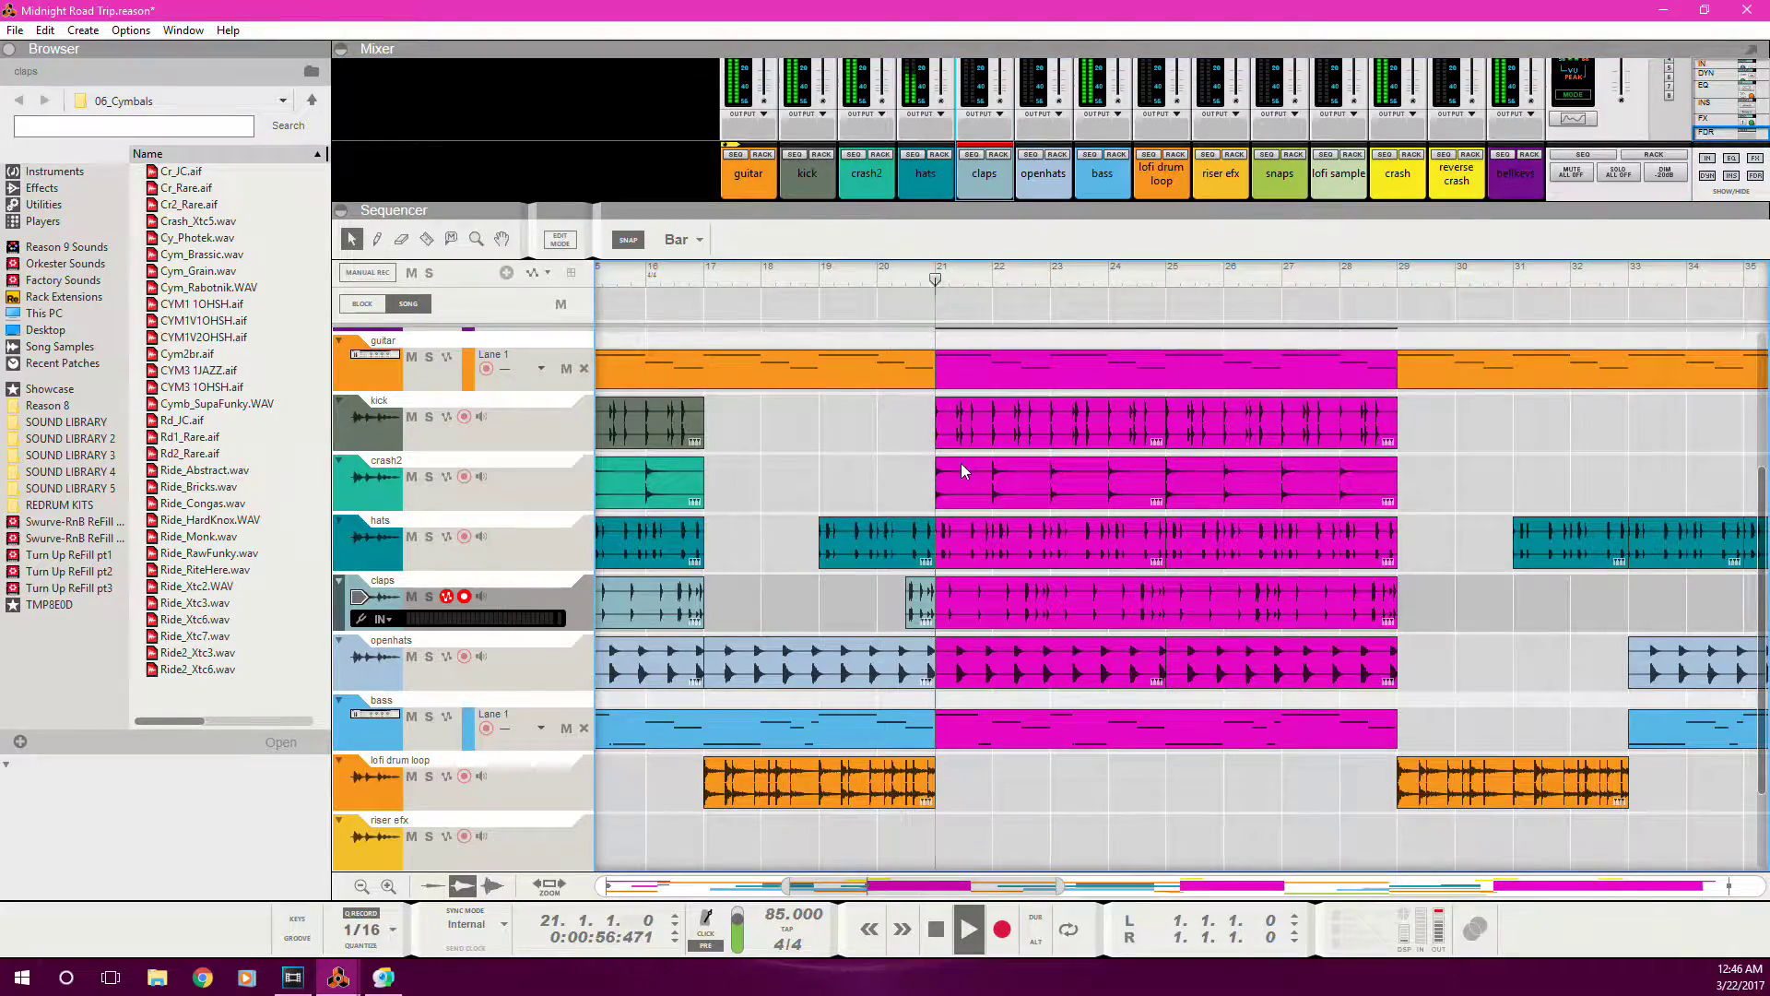
pyautogui.click(985, 198)
pyautogui.moveTo(984, 198); pyautogui.dragTo(985, 118)
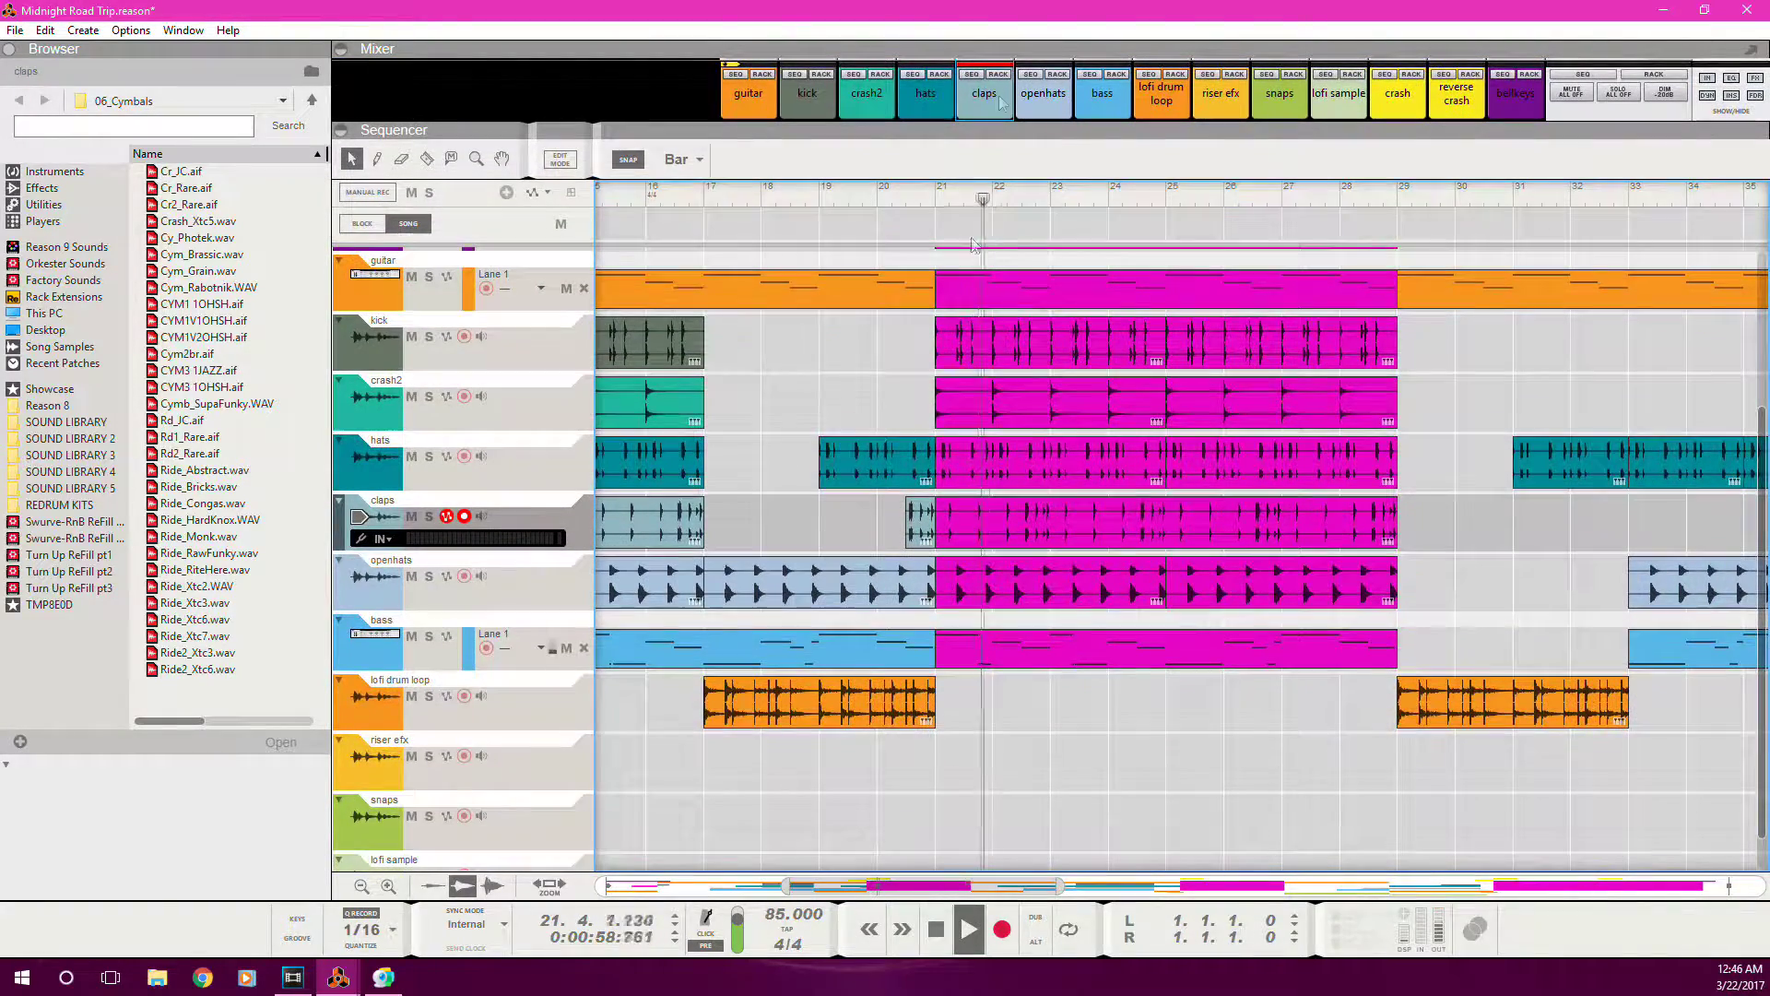
pyautogui.moveTo(1061, 893); pyautogui.dragTo(1203, 886)
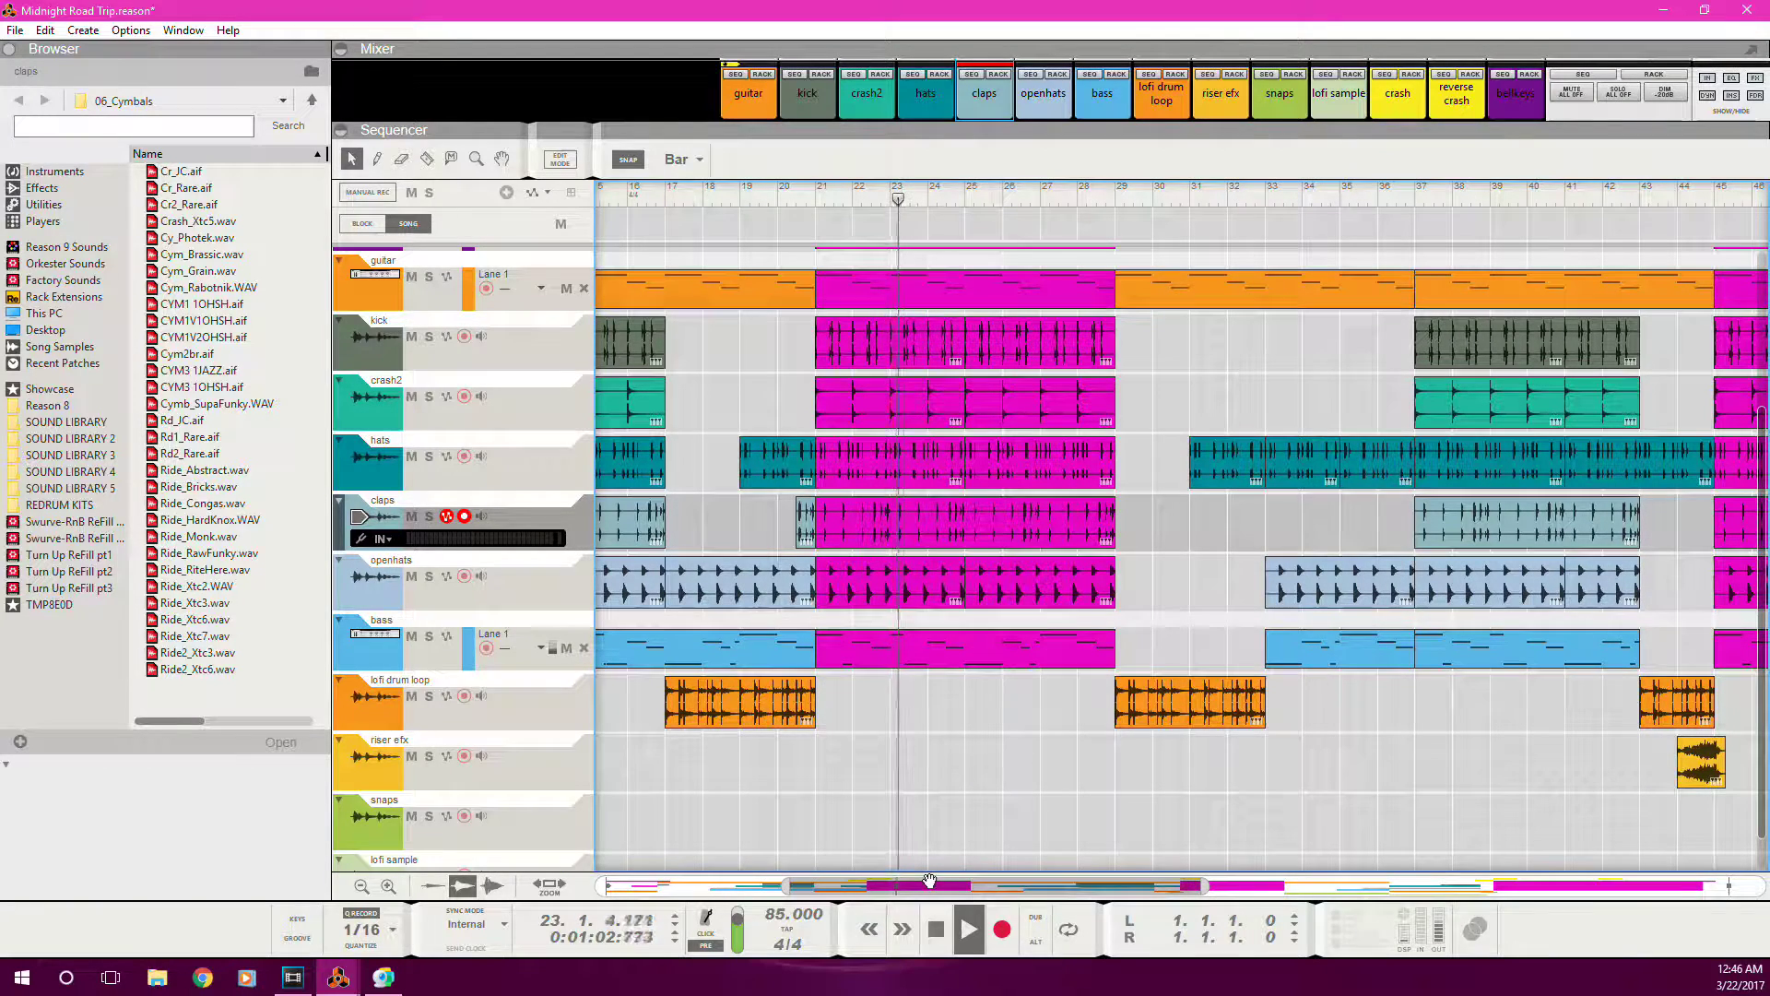
pyautogui.click(937, 932)
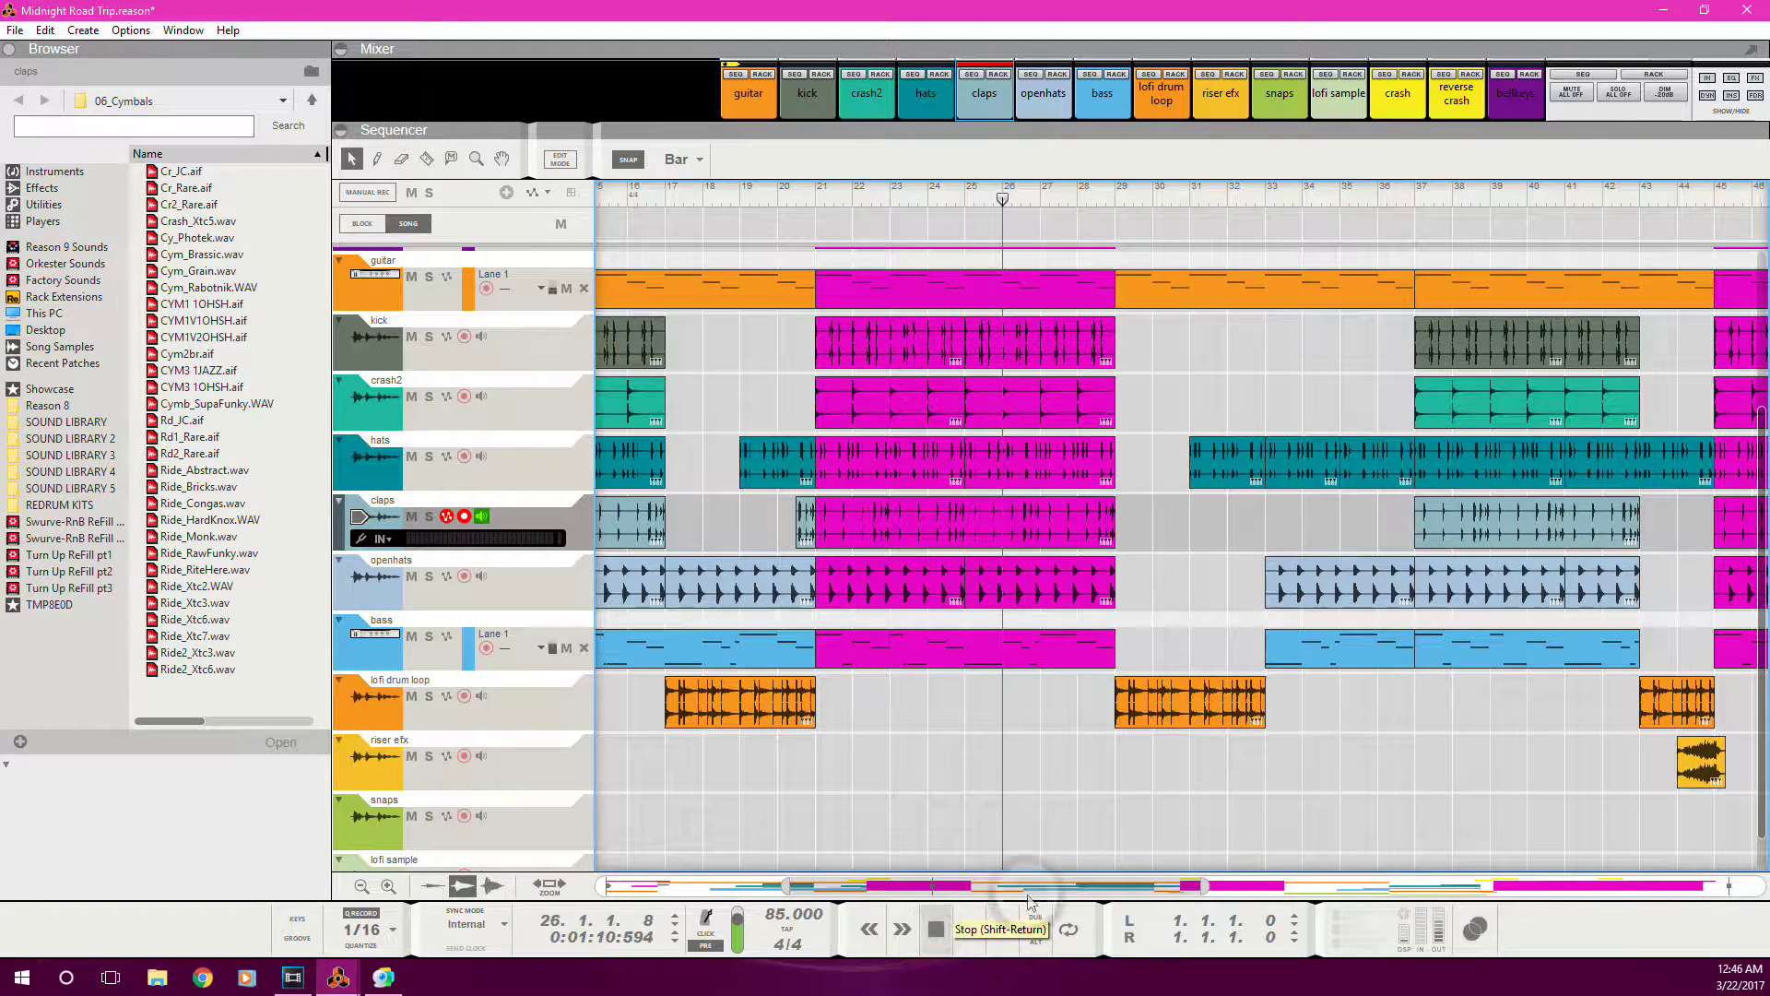
# - Show all tracks from bar 1, set the playback position to bar 17, and select the lofi drum loop track
pyautogui.moveTo(1764, 573); pyautogui.dragTo(1764, 412)
pyautogui.moveTo(787, 888); pyautogui.dragTo(602, 888)
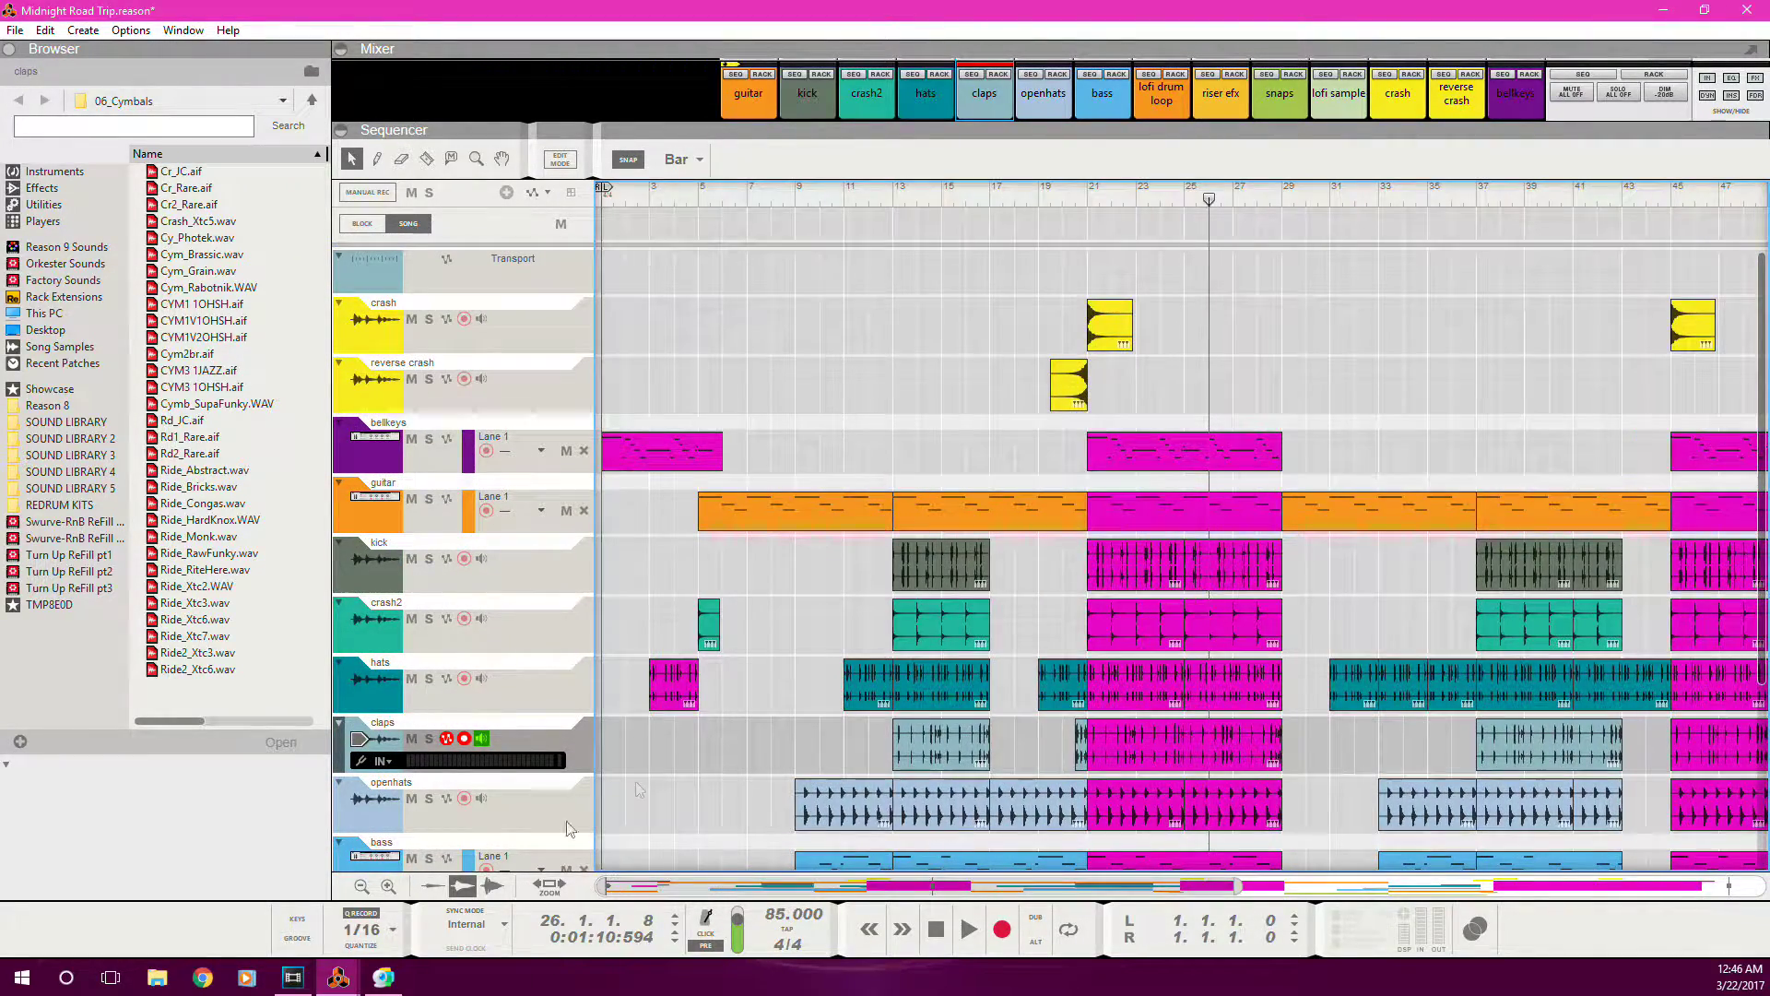
pyautogui.click(361, 887)
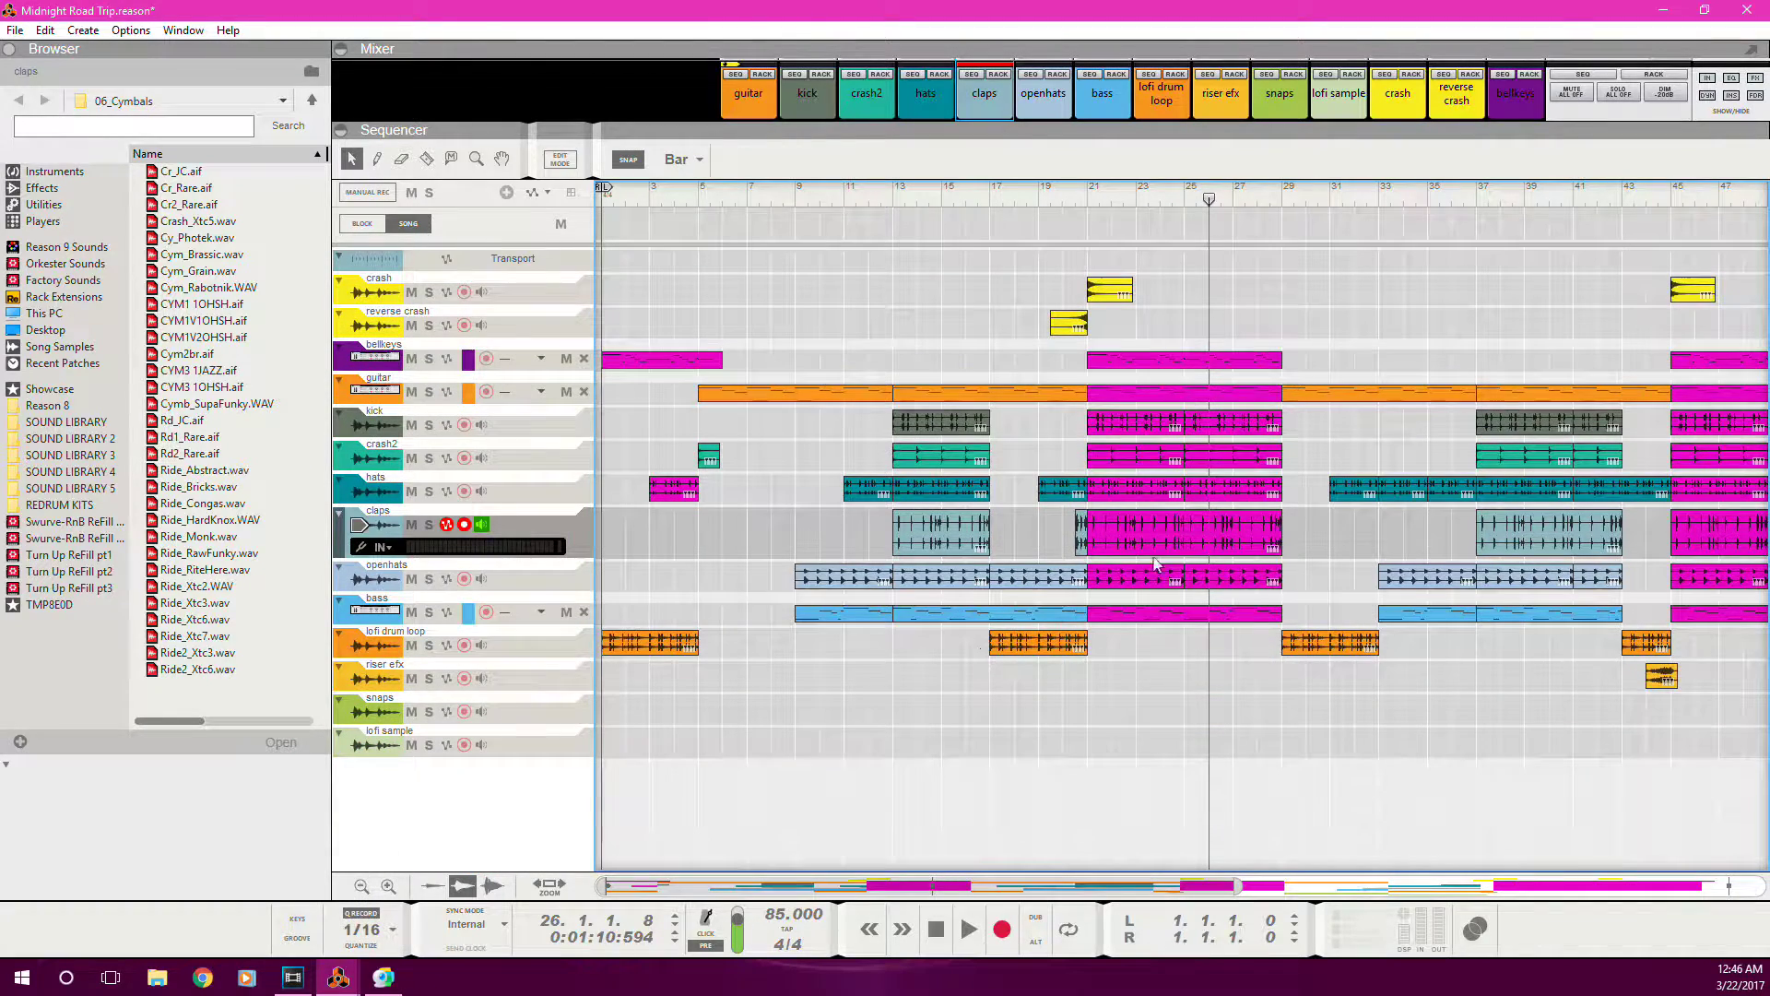
pyautogui.click(989, 195)
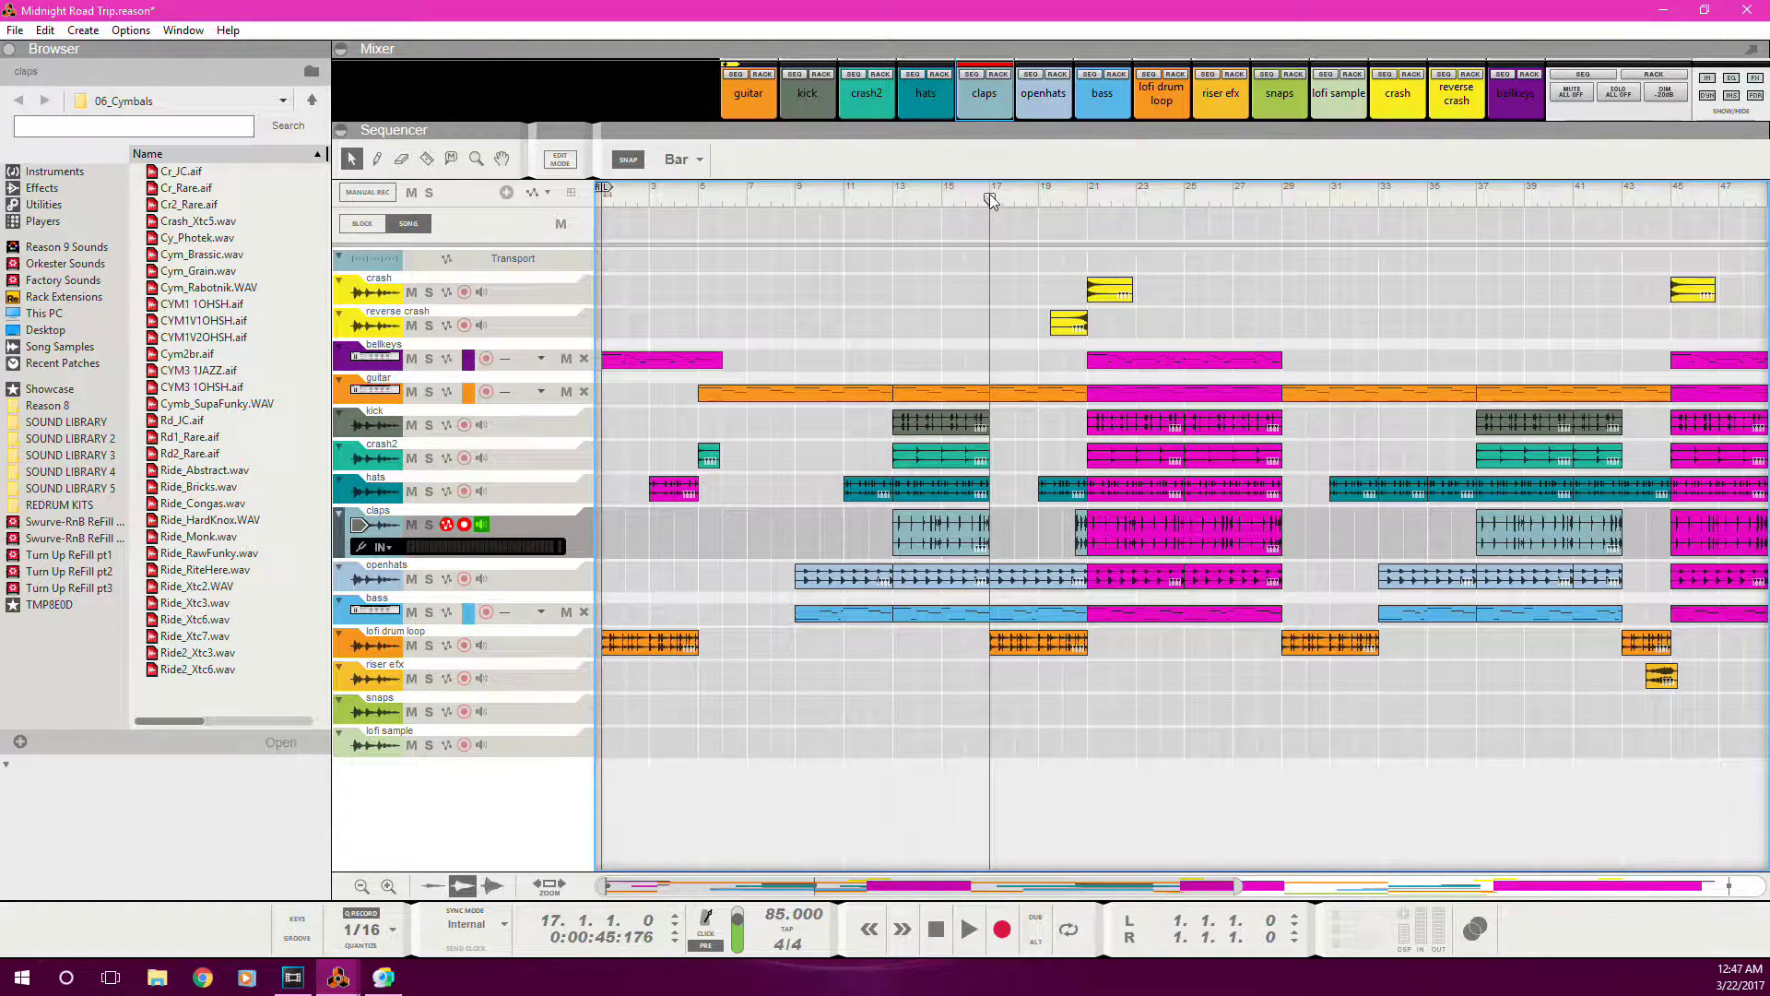
pyautogui.click(1038, 643)
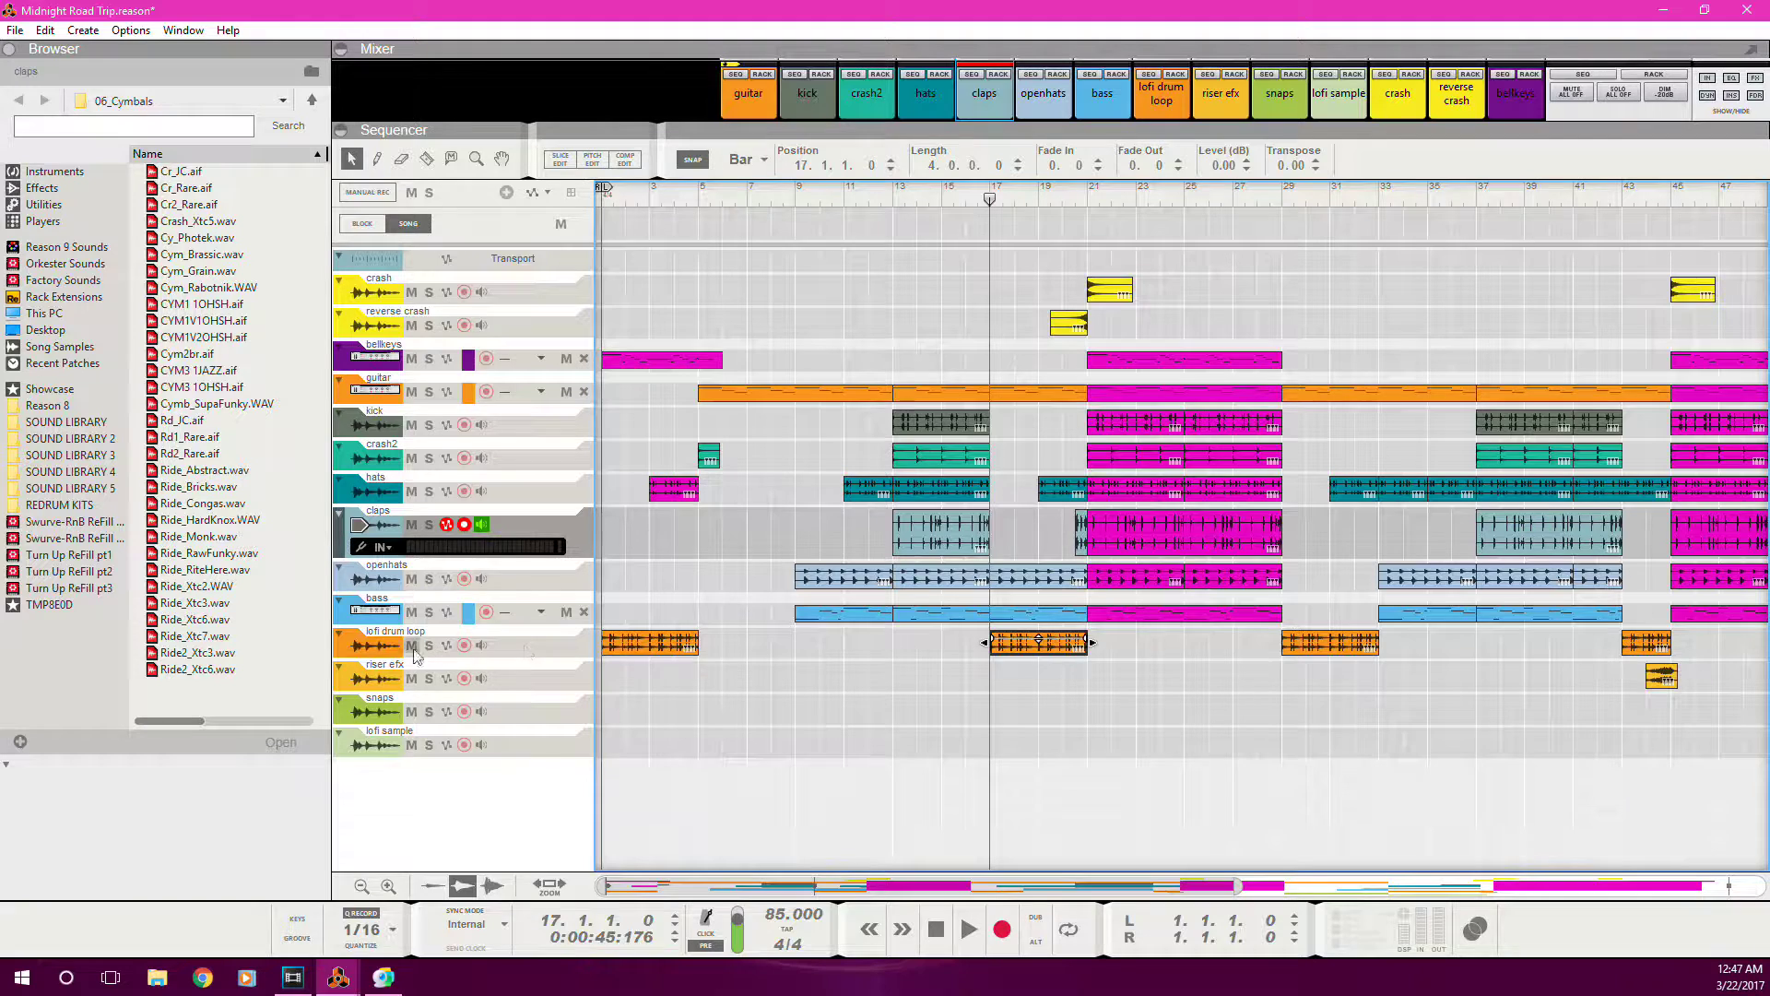
pyautogui.click(342, 656)
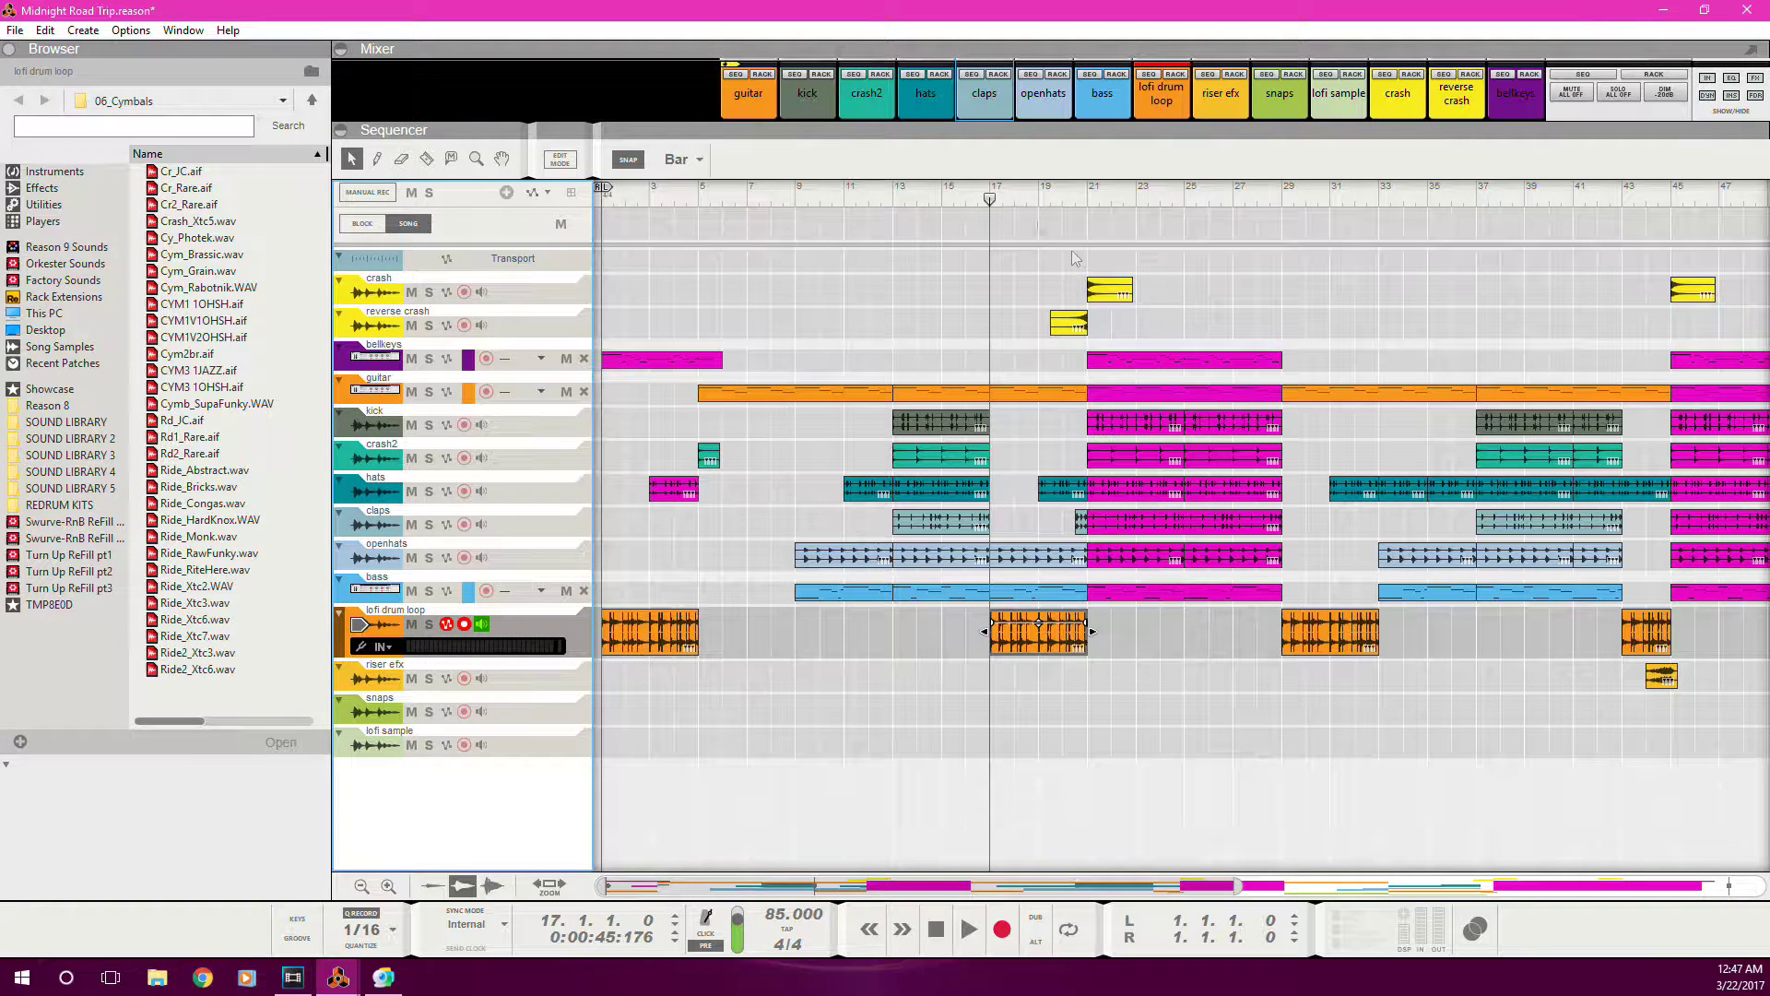
# - Select the reverse crash clip leading into bar 21 and the crash clip at bar 21, and play from bar 17
pyautogui.click(1063, 329)
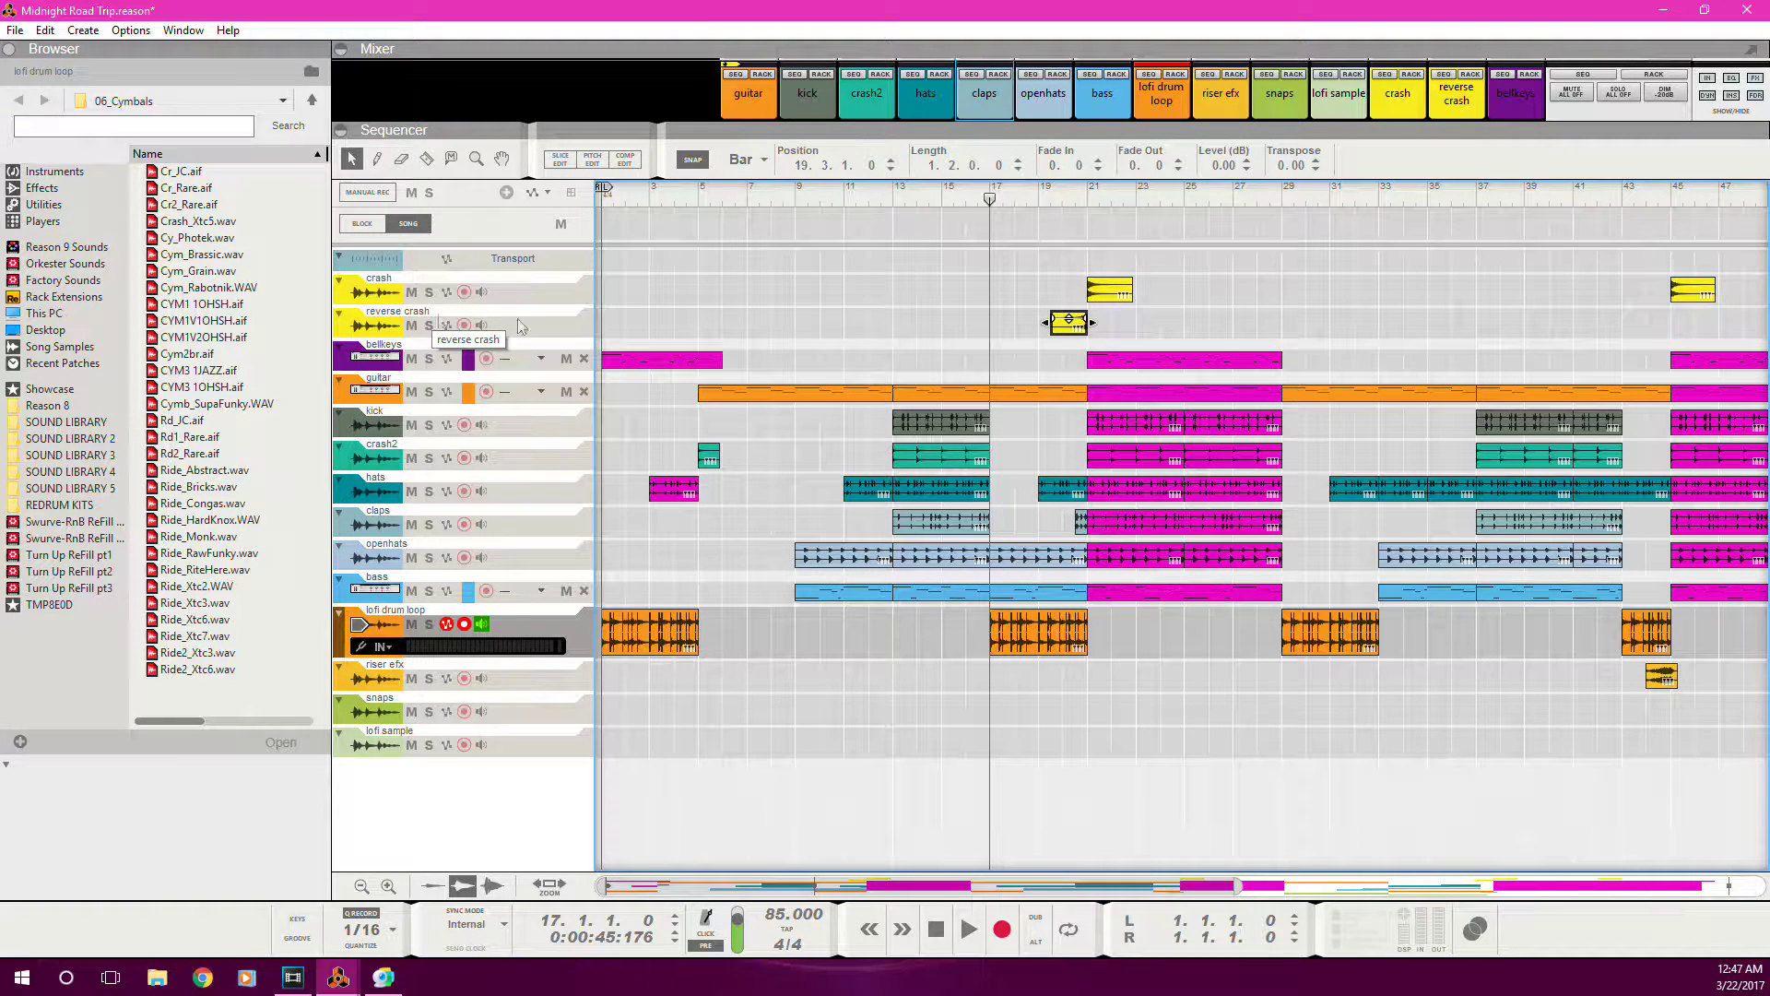
pyautogui.click(1106, 299)
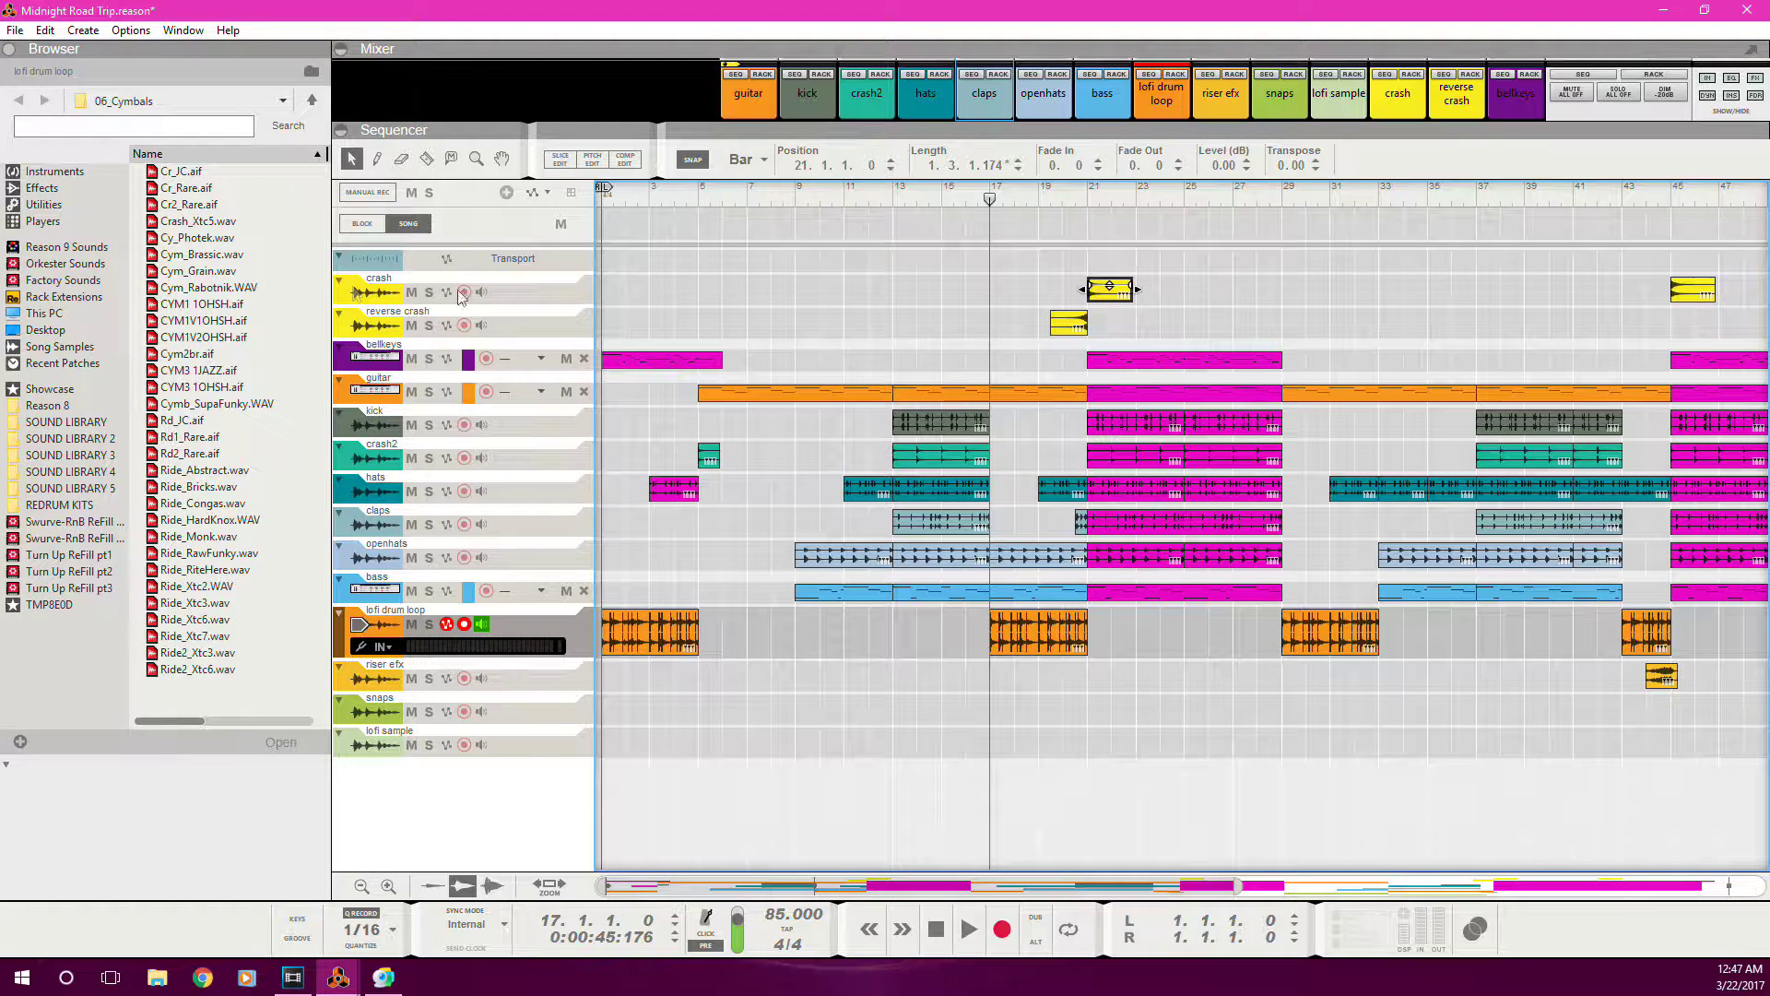
pyautogui.press('space')
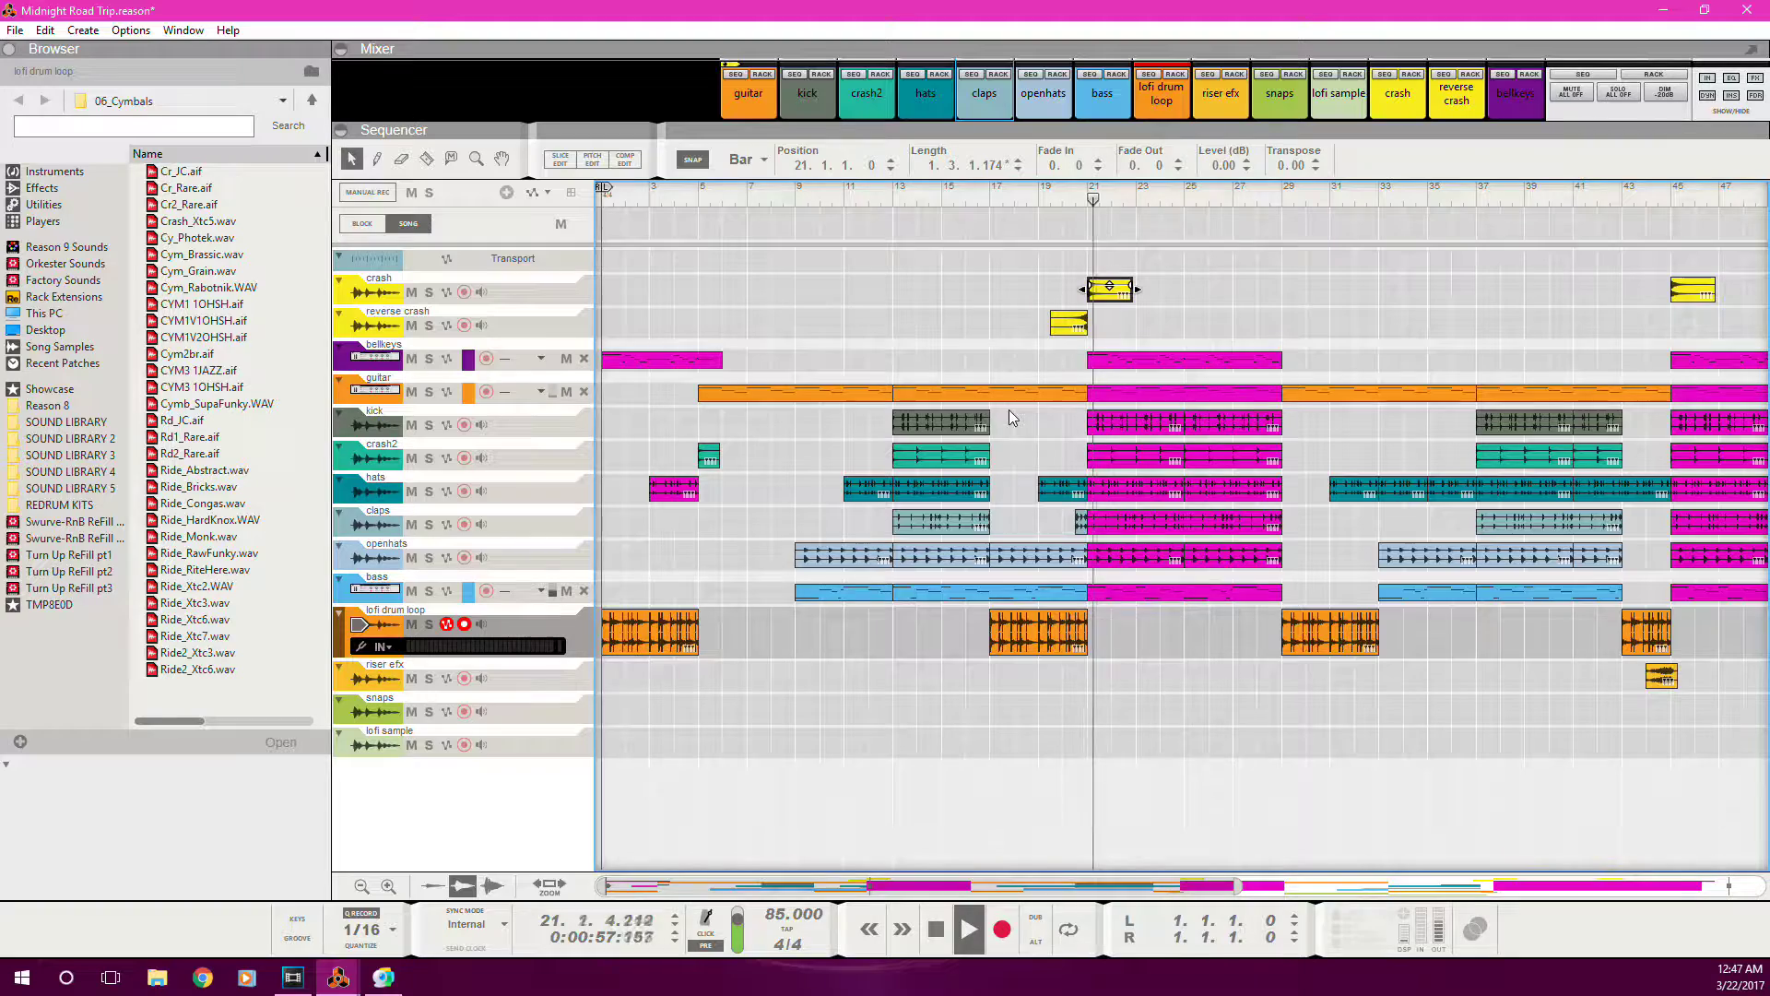
# - Examine the whole song arrangement across all tracks during playback, and stop around bar 29
pyautogui.moveTo(1238, 886); pyautogui.dragTo(1726, 886)
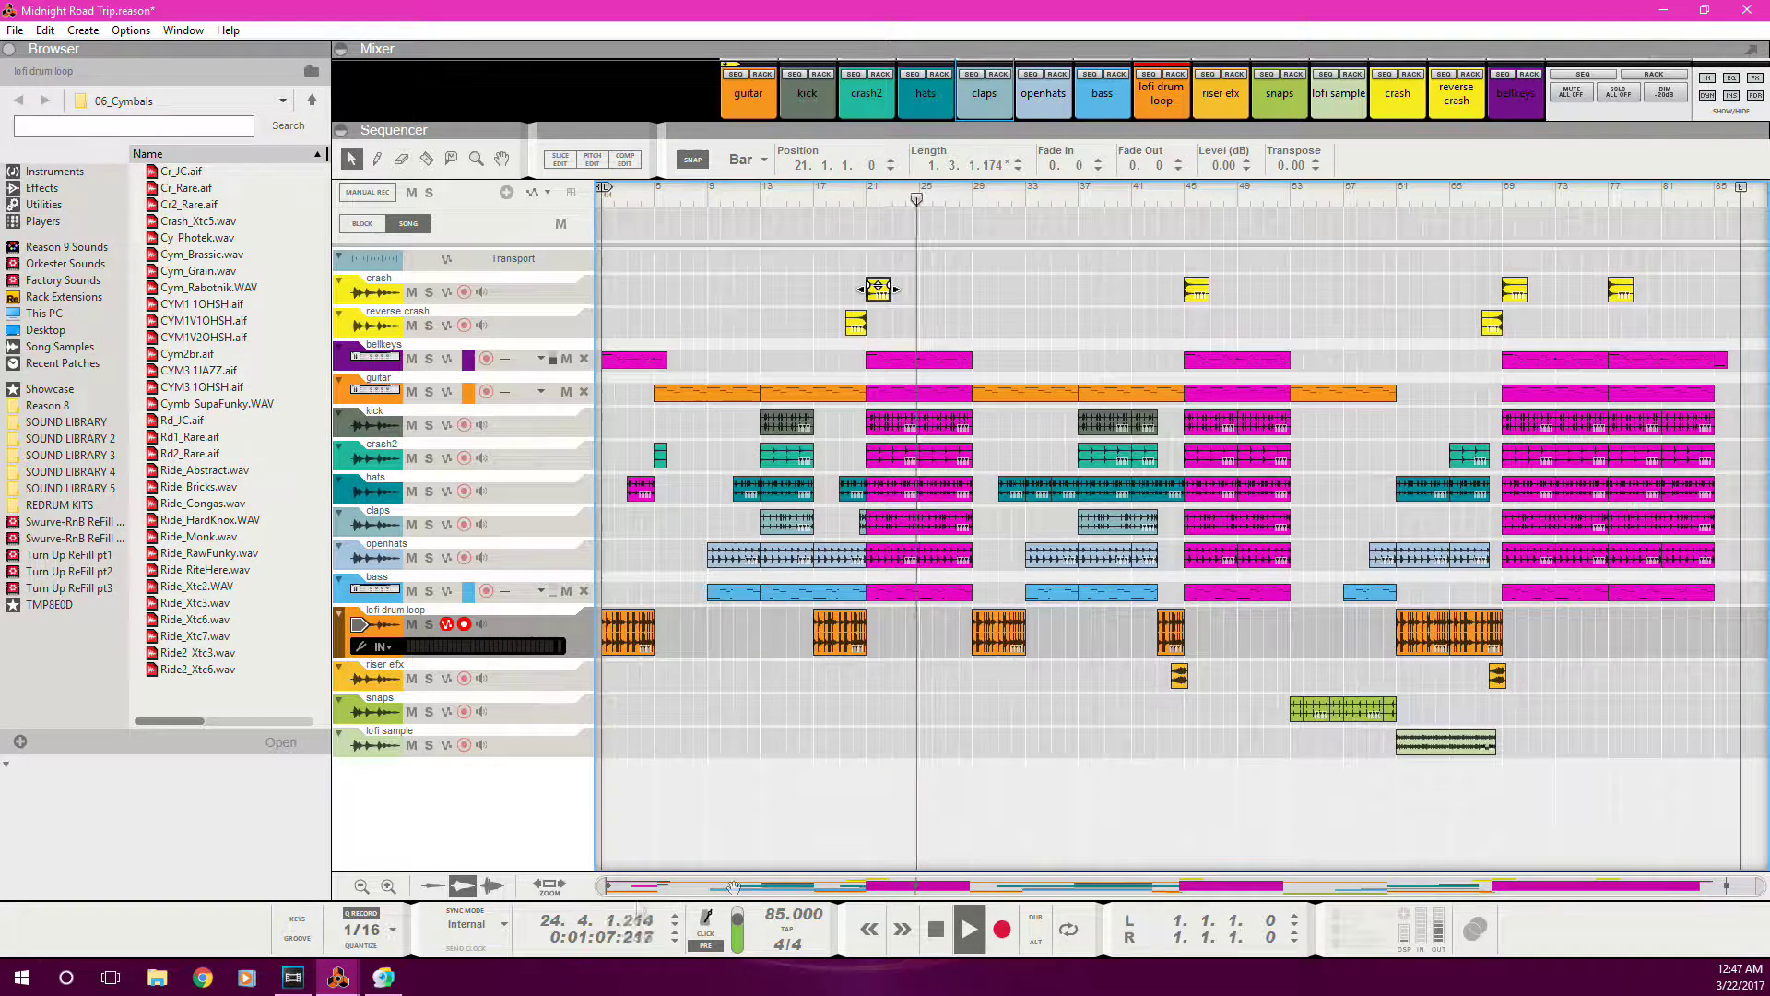
pyautogui.click(389, 886)
pyautogui.click(389, 887)
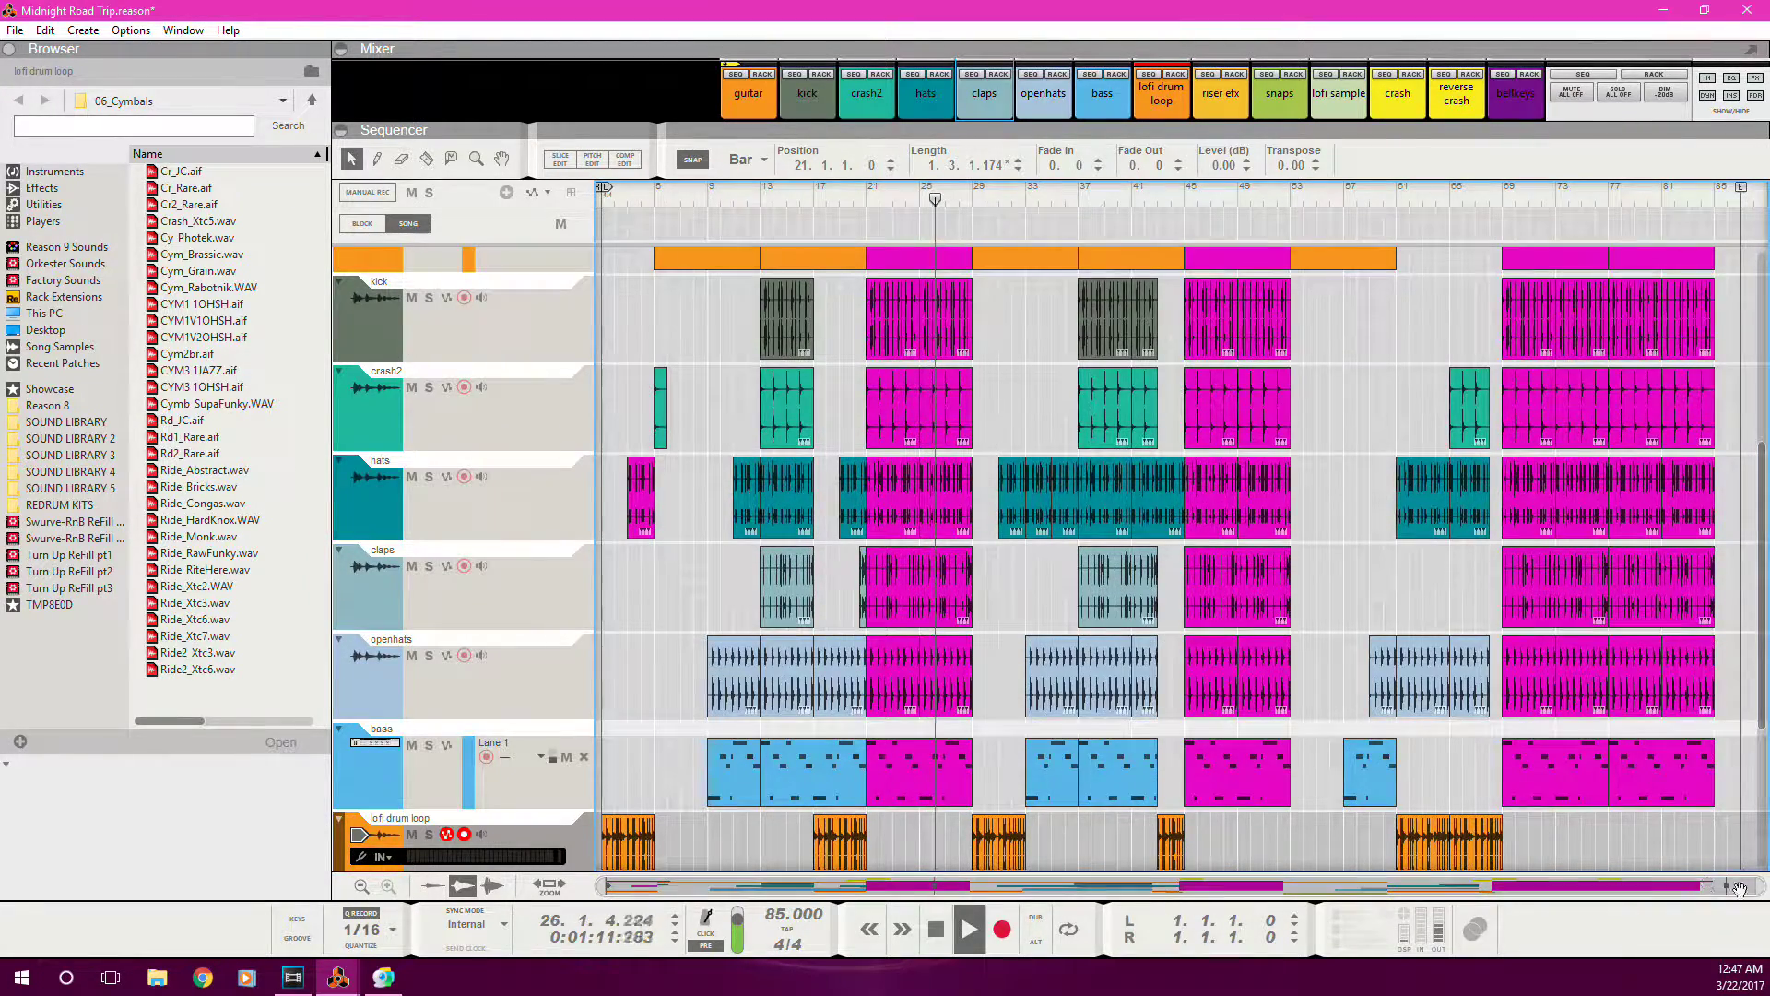
pyautogui.moveTo(1728, 886); pyautogui.dragTo(1056, 927)
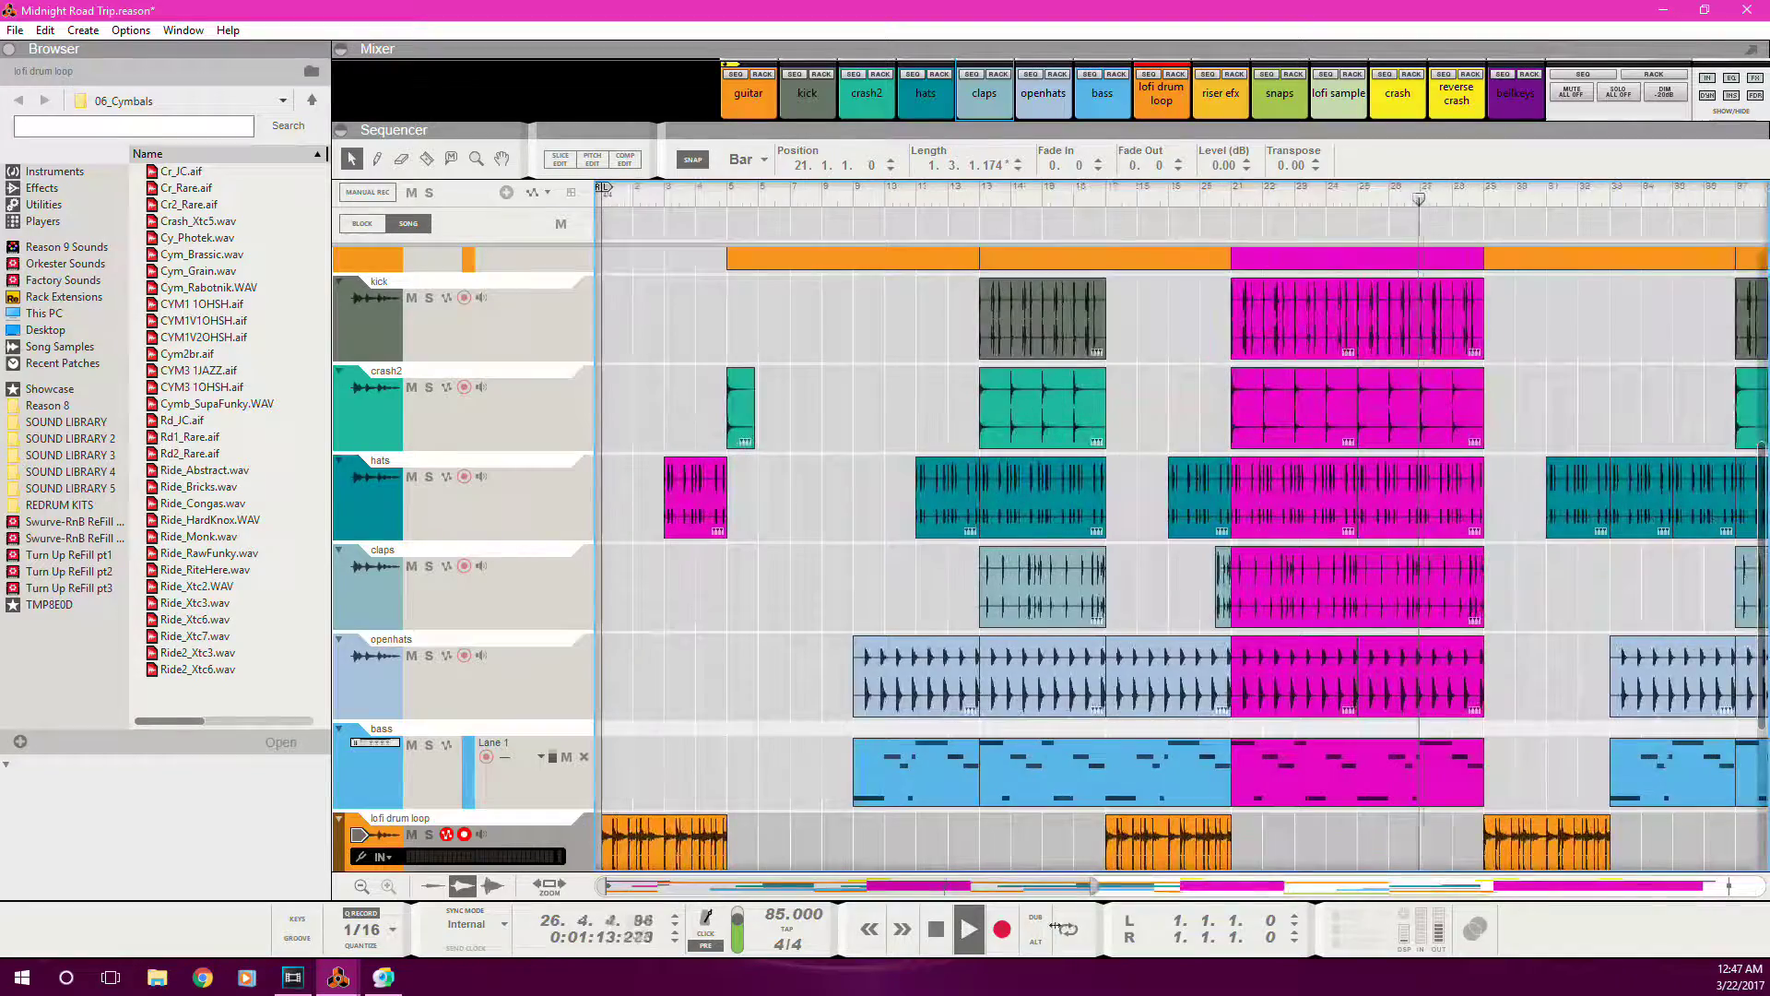
pyautogui.moveTo(646, 884); pyautogui.dragTo(914, 877)
pyautogui.click(361, 885)
pyautogui.click(362, 885)
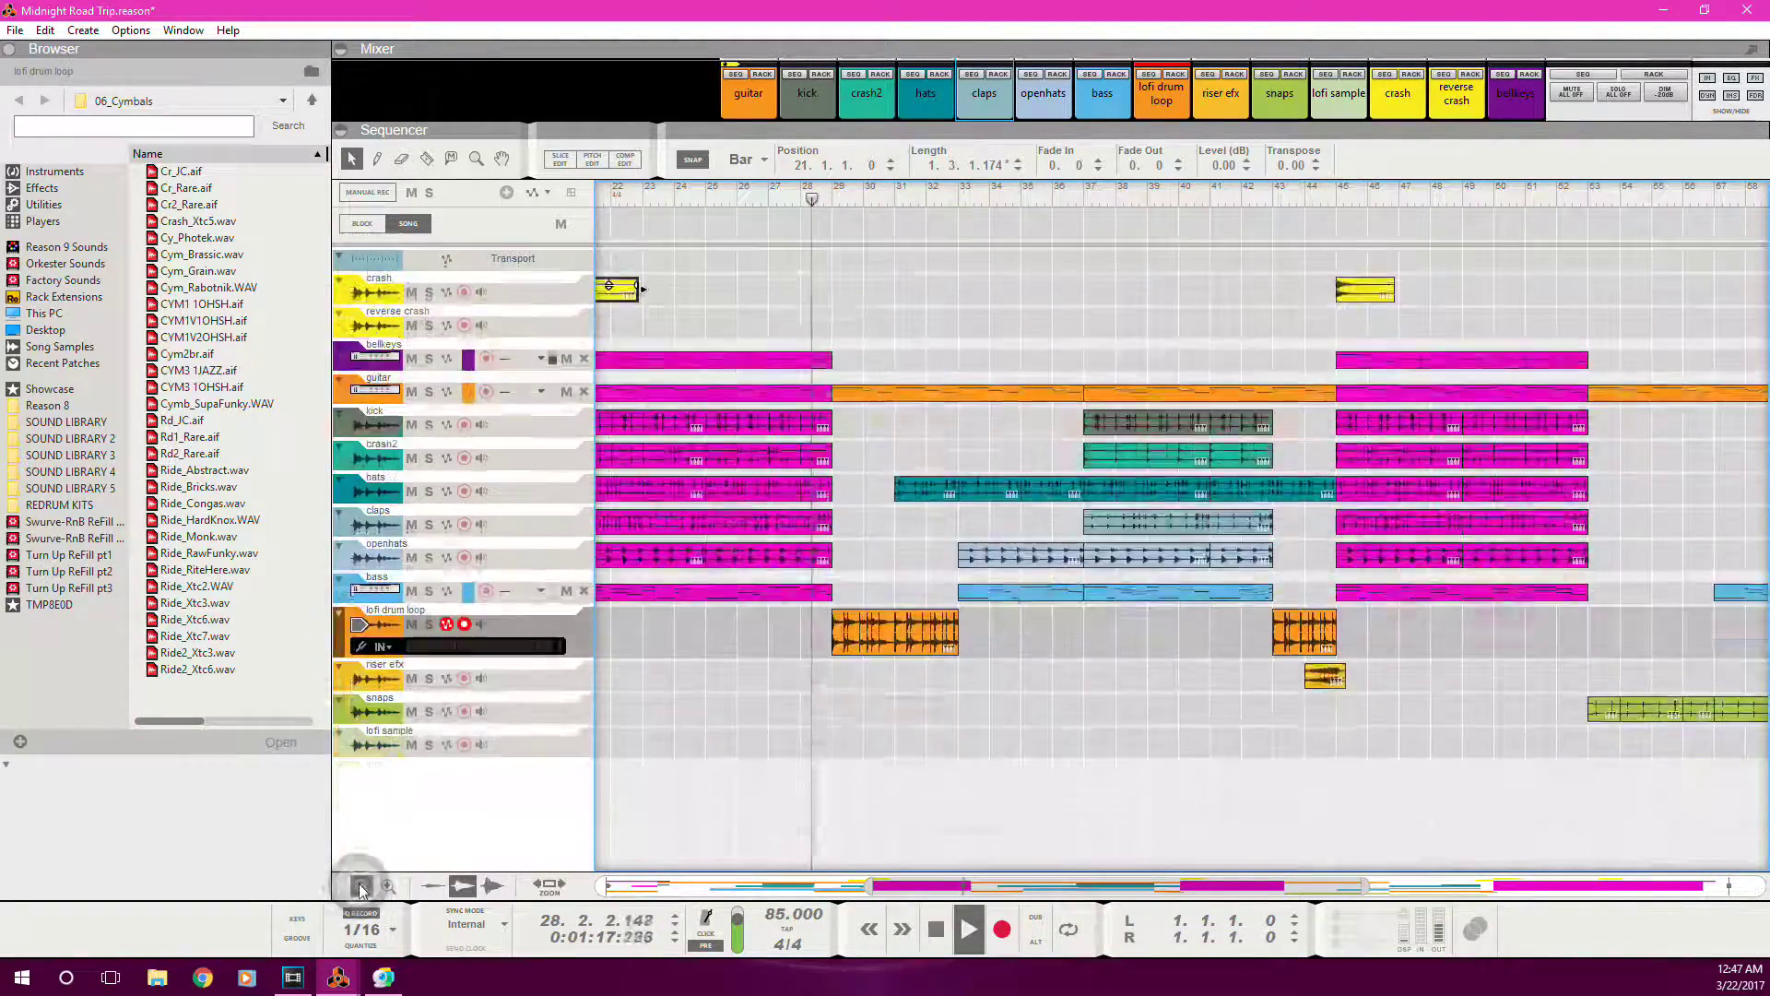
pyautogui.click(362, 885)
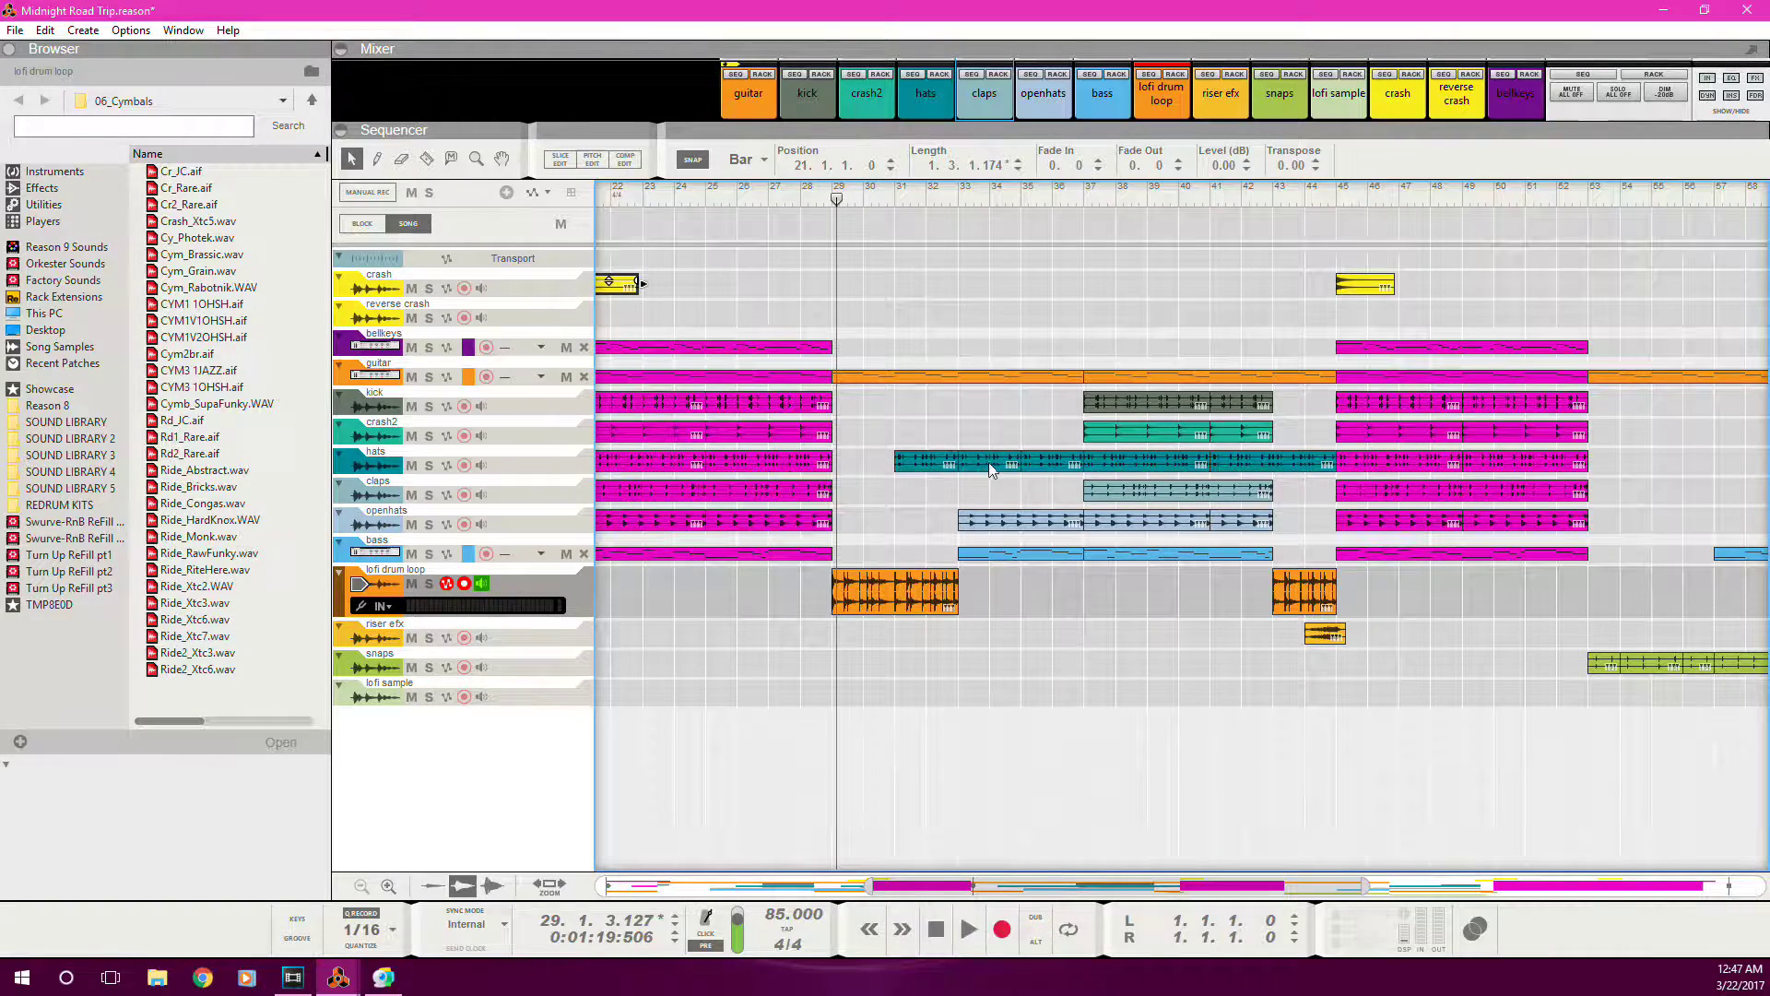
pyautogui.click(389, 886)
pyautogui.click(389, 886)
pyautogui.click(388, 884)
pyautogui.moveTo(871, 890); pyautogui.dragTo(728, 899)
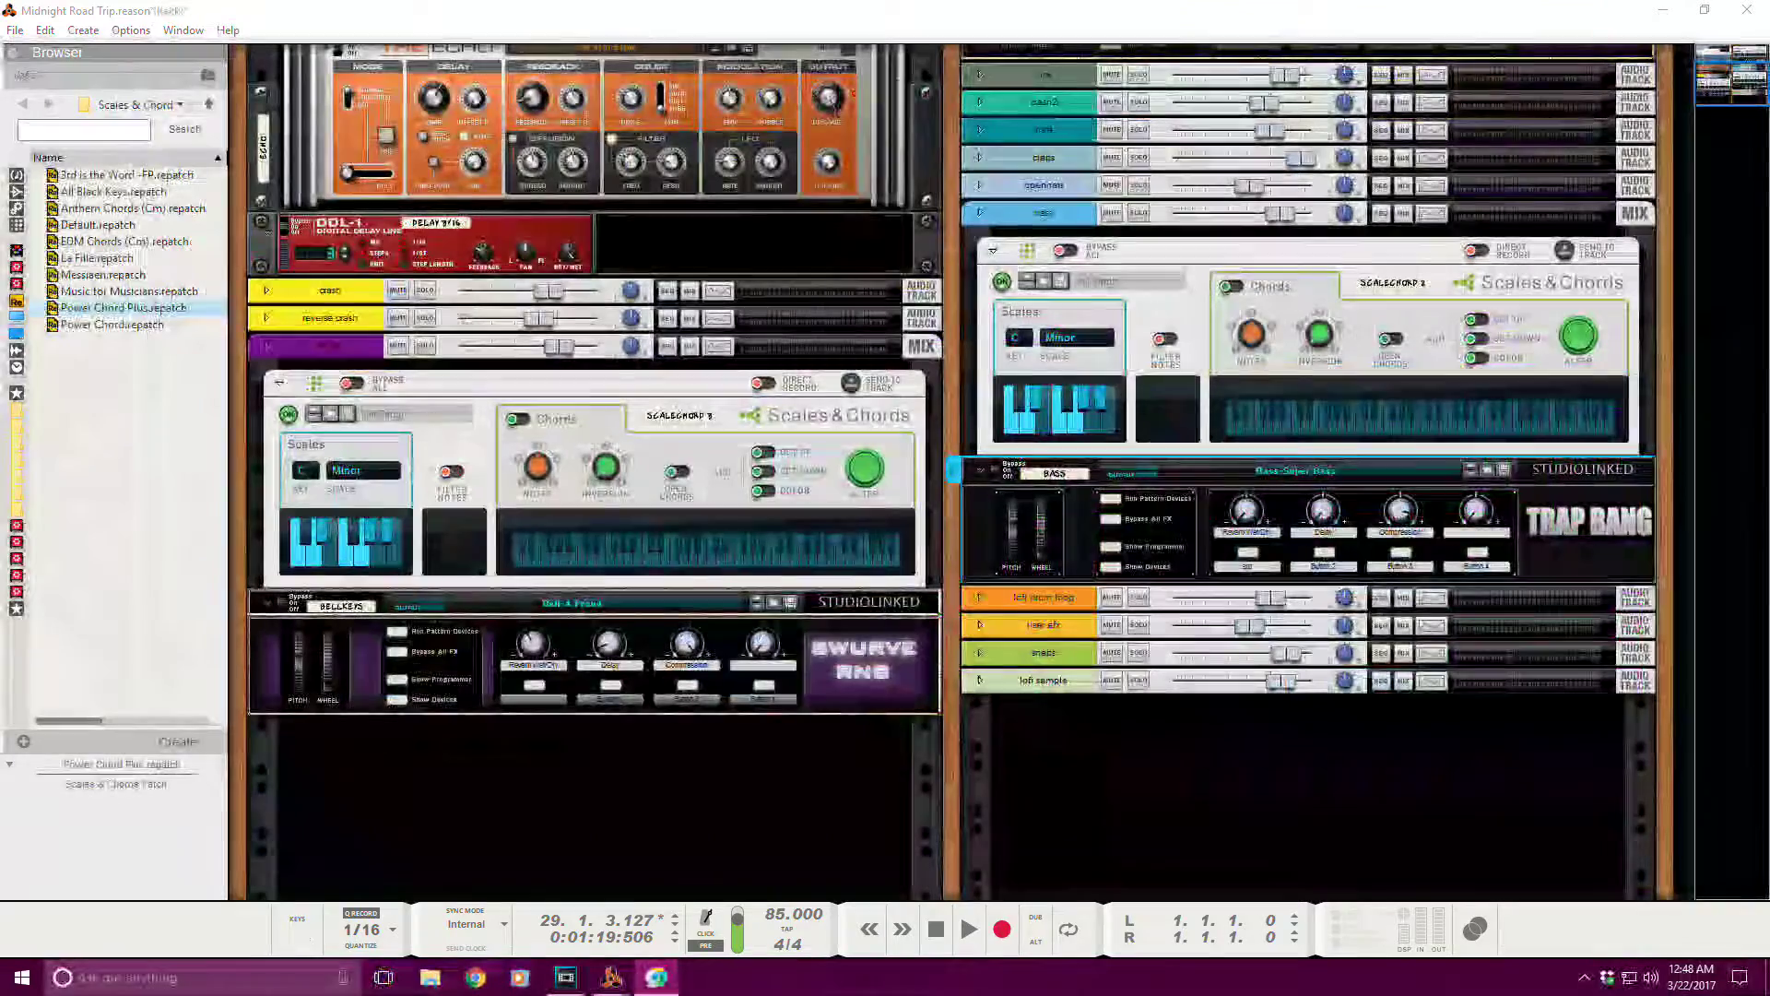
# - Bring up the rack's master section with its RV7000, The Echo and DDL-1 send effects
pyautogui.moveTo(1722, 85); pyautogui.dragTo(1720, 84)
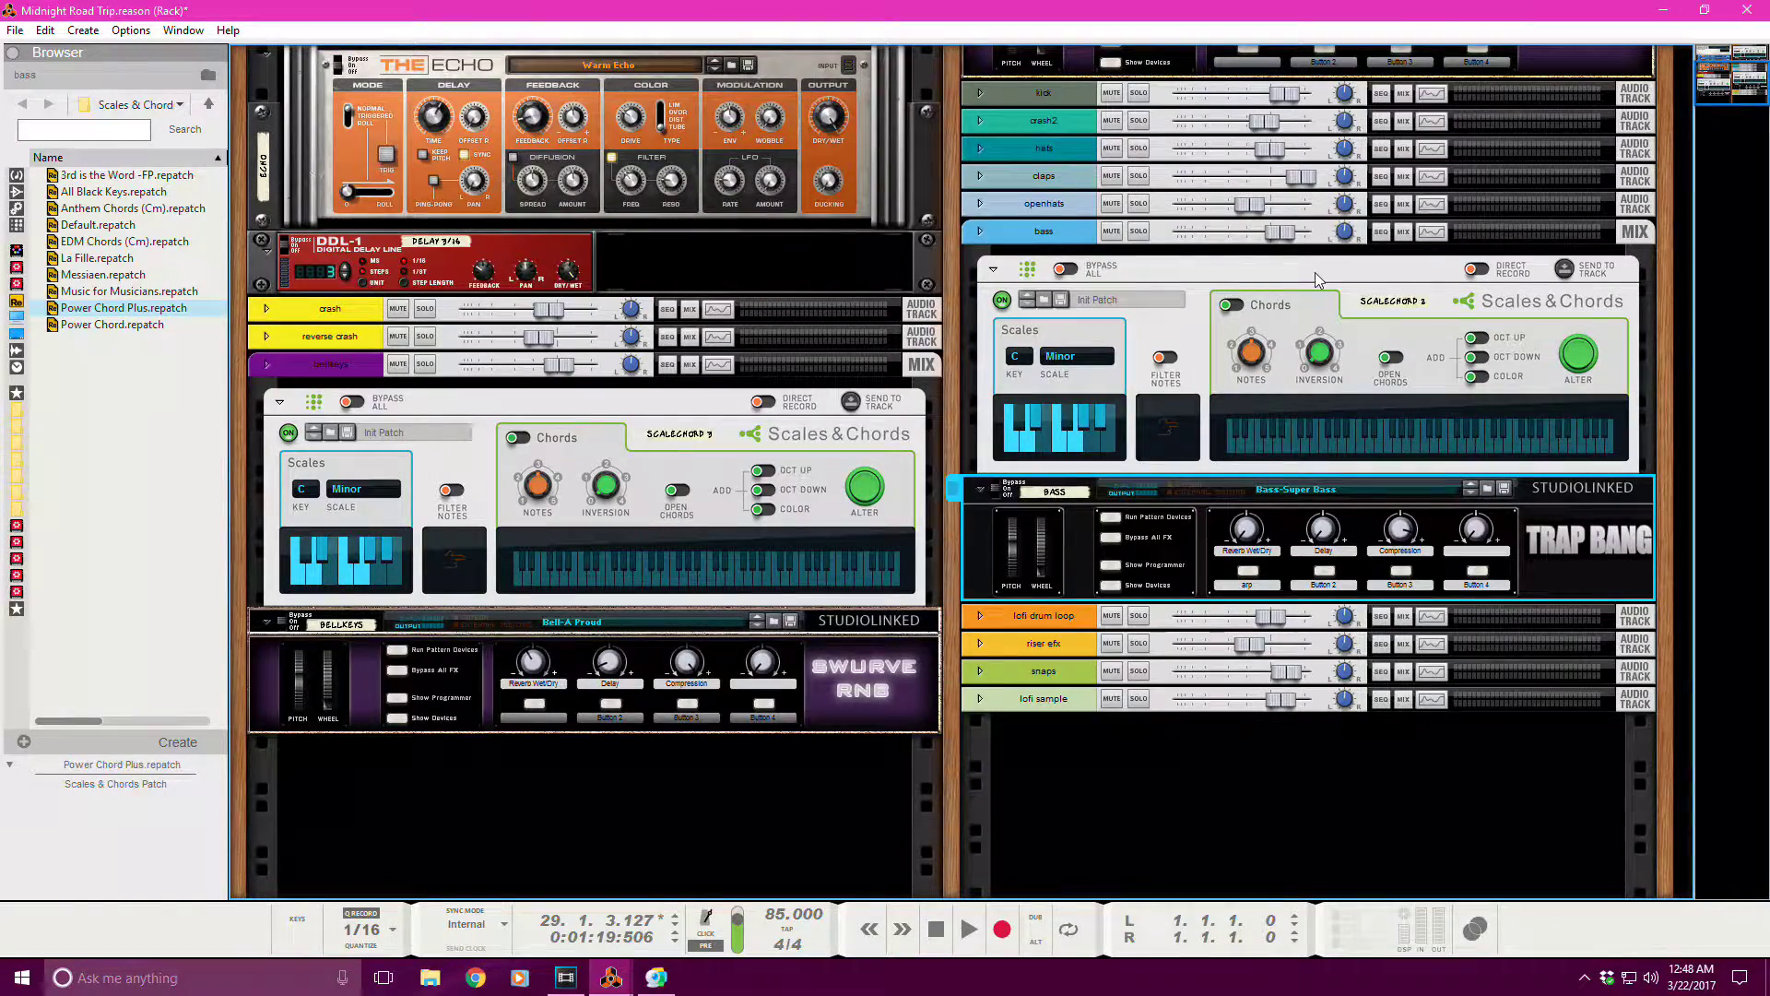
pyautogui.moveTo(1708, 92); pyautogui.dragTo(1722, 67)
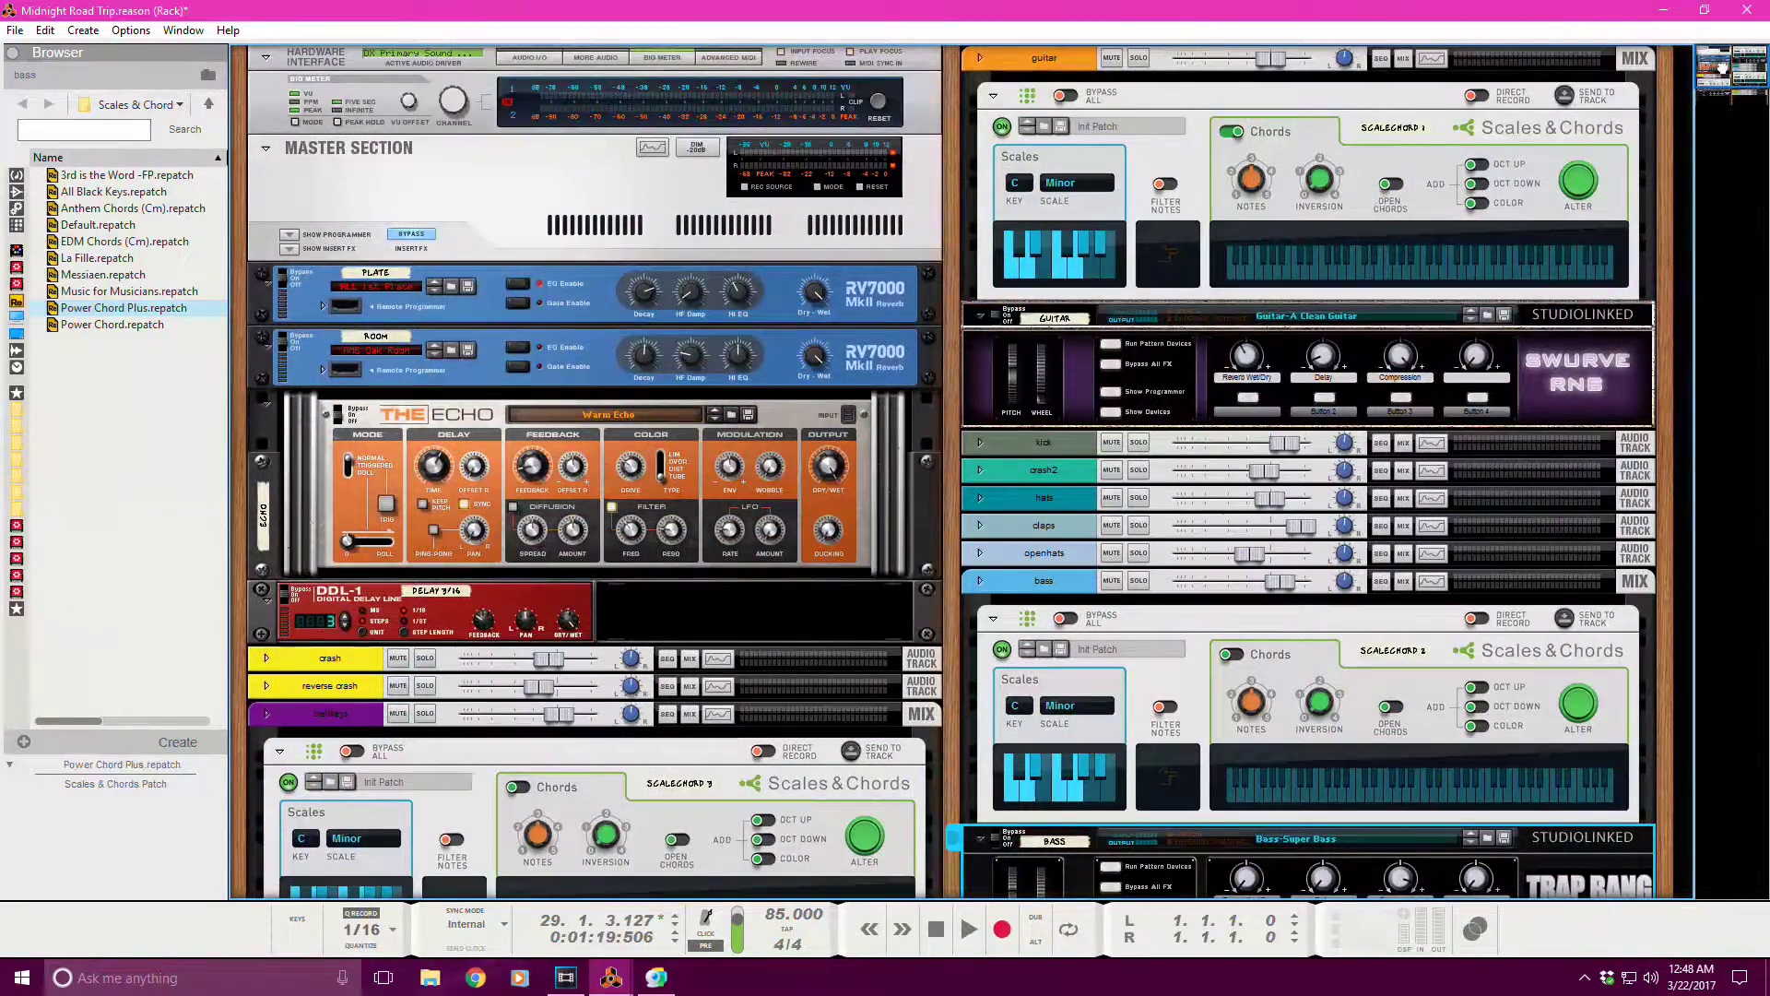